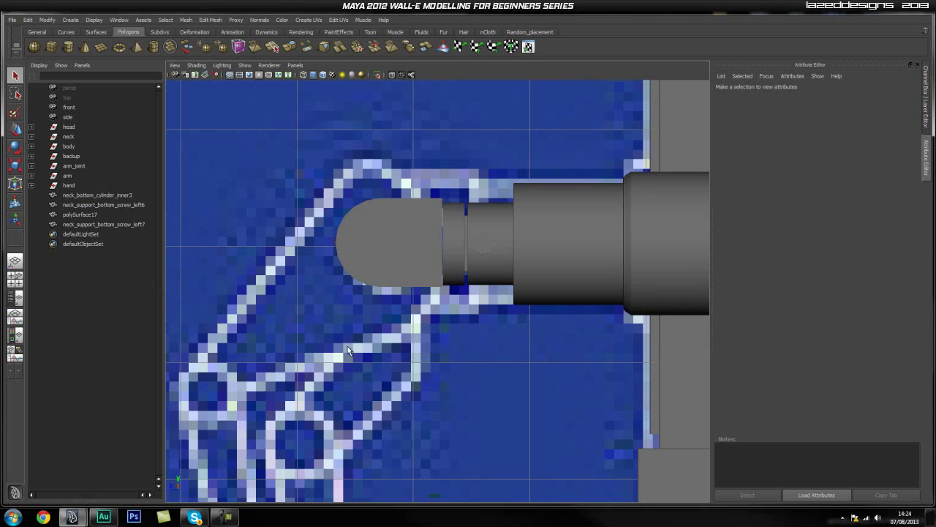
Step: Create a polygon cube in the side view over the rounded end of the arm
{"action": "middle_click_drag", "start_coordinate": [404, 344], "coordinate": [387, 339], "text": "alt"}
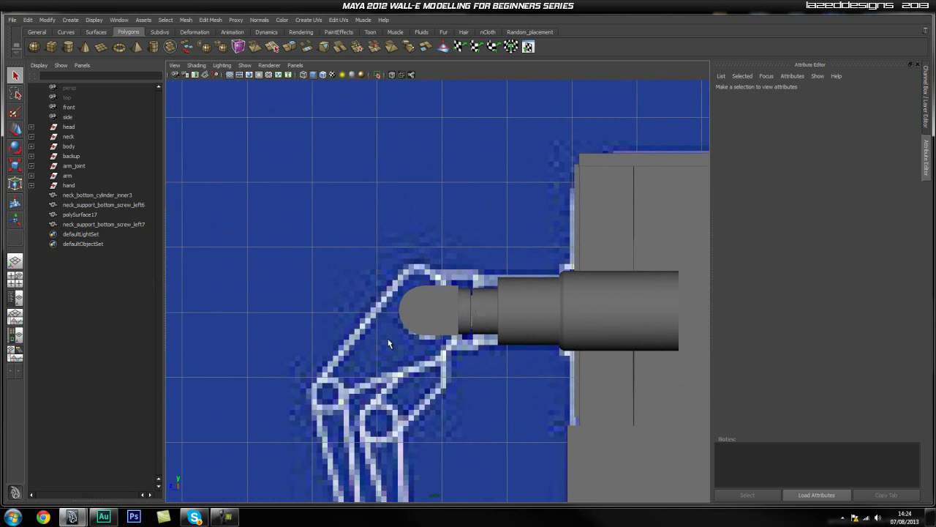
{"action": "left_click", "coordinate": [51, 46]}
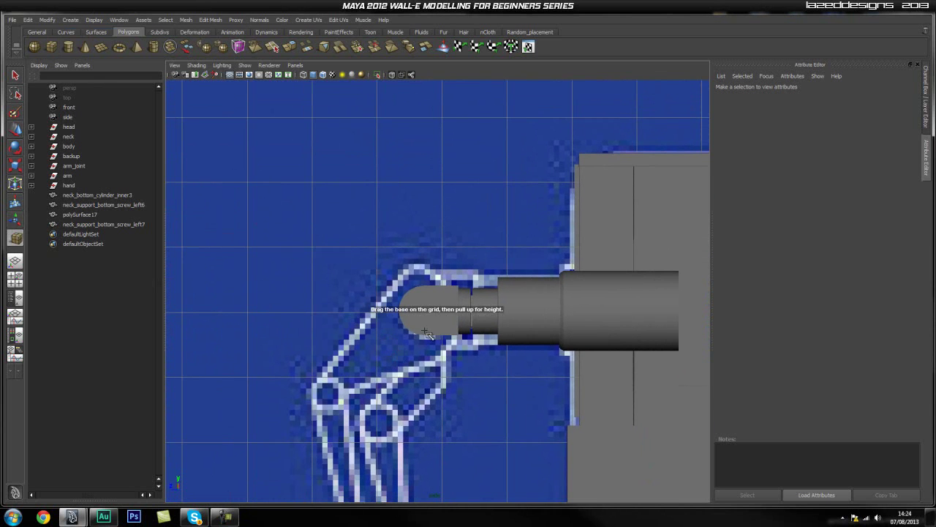
{"action": "left_click_drag", "start_coordinate": [462, 279], "coordinate": [403, 360]}
{"action": "left_click", "coordinate": [467, 308]}
Step: Move the new cube sideways in the front view to the outer end of the arm cylinder
{"action": "key", "text": "space"}
{"action": "left_click_drag", "start_coordinate": [445, 320], "coordinate": [438, 345]}
{"action": "right_click_drag", "start_coordinate": [434, 345], "coordinate": [356, 357], "text": "alt"}
{"action": "key", "text": "w"}
{"action": "left_click_drag", "start_coordinate": [186, 293], "coordinate": [455, 313]}
{"action": "scroll", "coordinate": [454, 321], "scroll_direction": "up", "scroll_amount": 8}
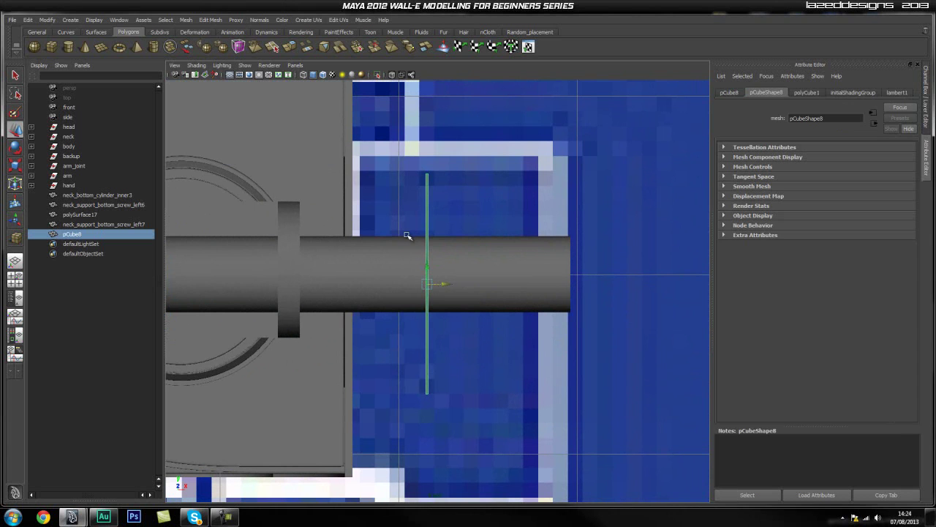
Step: Widen the cube in the front view by moving its two side vertex groups to the blueprint's hand outline
{"action": "right_click_drag", "start_coordinate": [428, 223], "coordinate": [428, 191]}
{"action": "left_click_drag", "start_coordinate": [472, 152], "coordinate": [429, 432]}
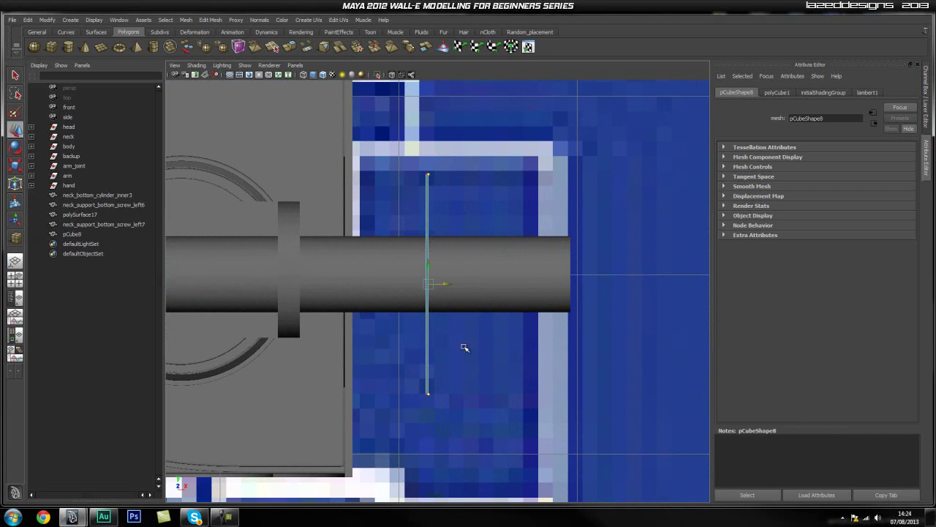
{"action": "left_click_drag", "start_coordinate": [448, 288], "coordinate": [558, 288]}
{"action": "left_click_drag", "start_coordinate": [469, 140], "coordinate": [383, 418]}
{"action": "left_click", "coordinate": [392, 75]}
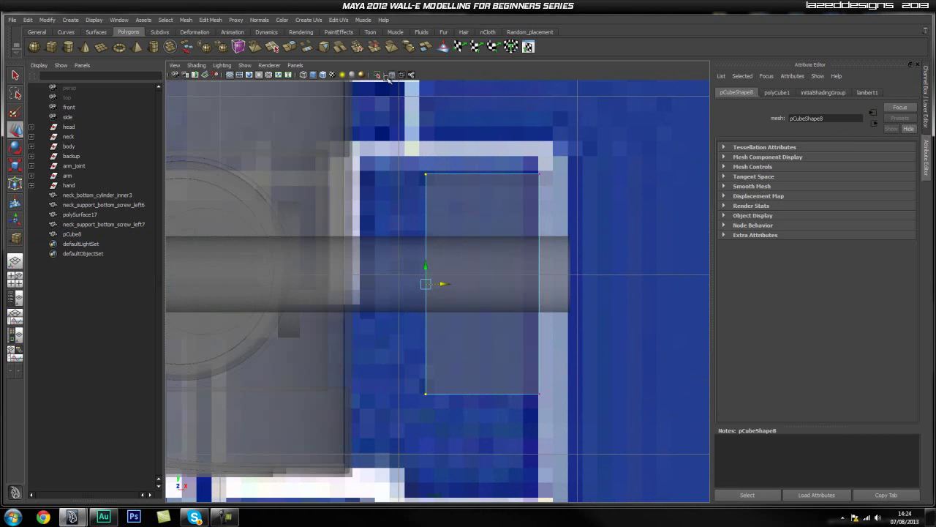
{"action": "left_click_drag", "start_coordinate": [447, 283], "coordinate": [379, 287]}
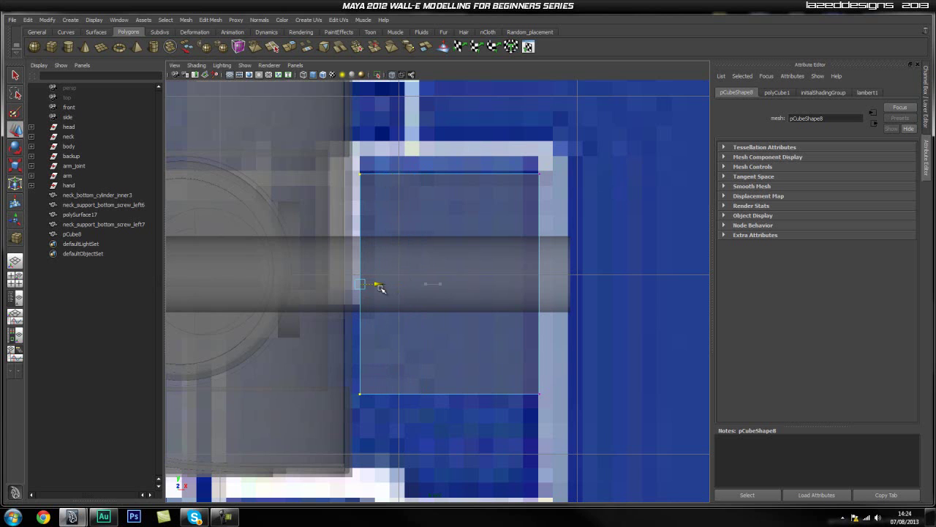
{"action": "left_click", "coordinate": [392, 76]}
Step: Raise the cube's upper vertices in the front view to the top line of the blueprint's hand outline
{"action": "key", "text": "space"}
{"action": "left_click_drag", "start_coordinate": [449, 269], "coordinate": [425, 269]}
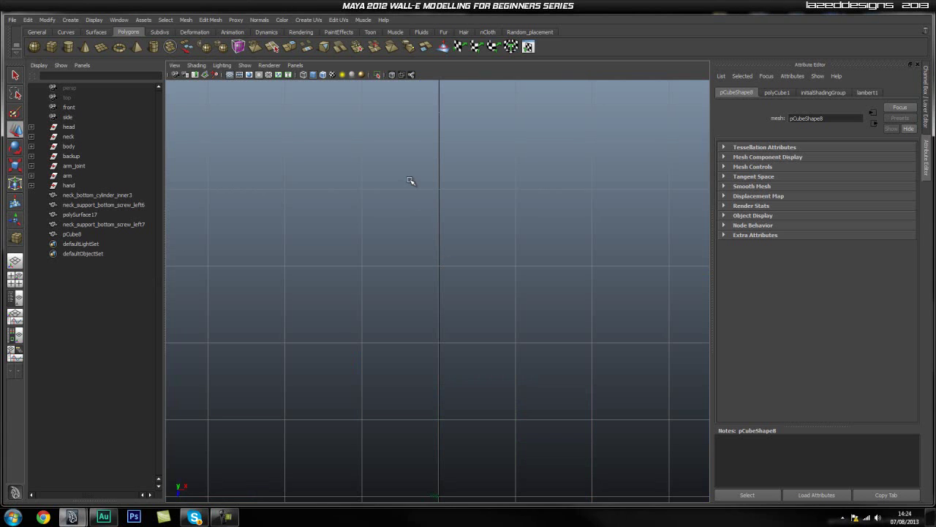
{"action": "key", "text": "space"}
{"action": "left_click_drag", "start_coordinate": [423, 234], "coordinate": [425, 266]}
{"action": "right_click_drag", "start_coordinate": [420, 211], "coordinate": [358, 208]}
{"action": "left_click_drag", "start_coordinate": [300, 125], "coordinate": [589, 211]}
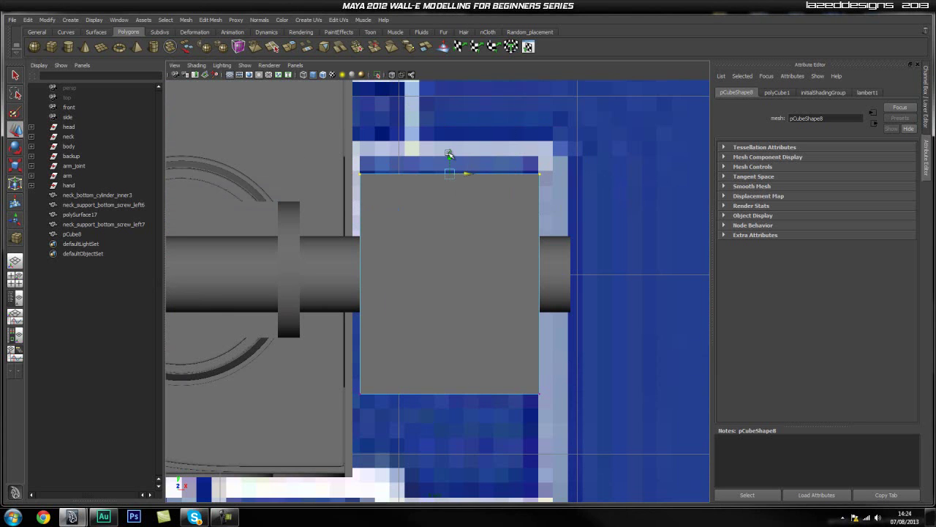
{"action": "left_click_drag", "start_coordinate": [450, 155], "coordinate": [449, 140]}
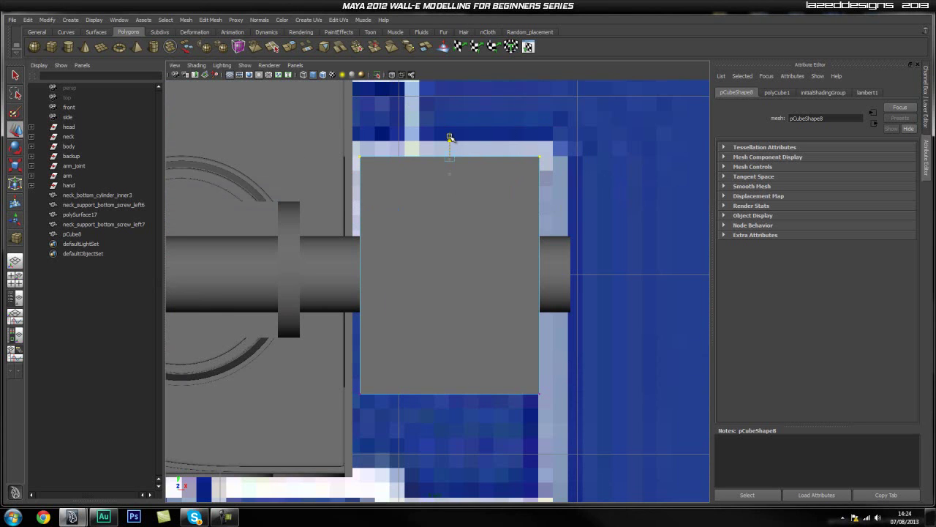
Step: Rotate the whole cube in the side view so it follows the sloping hand outline of the blueprint
{"action": "key", "text": "space"}
{"action": "left_click_drag", "start_coordinate": [516, 231], "coordinate": [516, 231]}
{"action": "scroll", "coordinate": [432, 282], "scroll_direction": "up", "scroll_amount": 4}
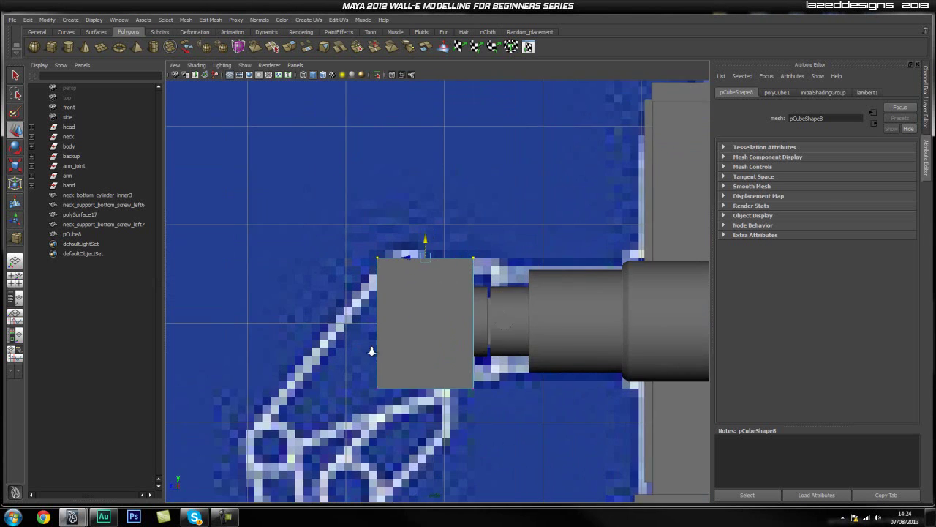
{"action": "scroll", "coordinate": [431, 323], "scroll_direction": "down", "scroll_amount": 4}
{"action": "scroll", "coordinate": [472, 235], "scroll_direction": "up", "scroll_amount": 3}
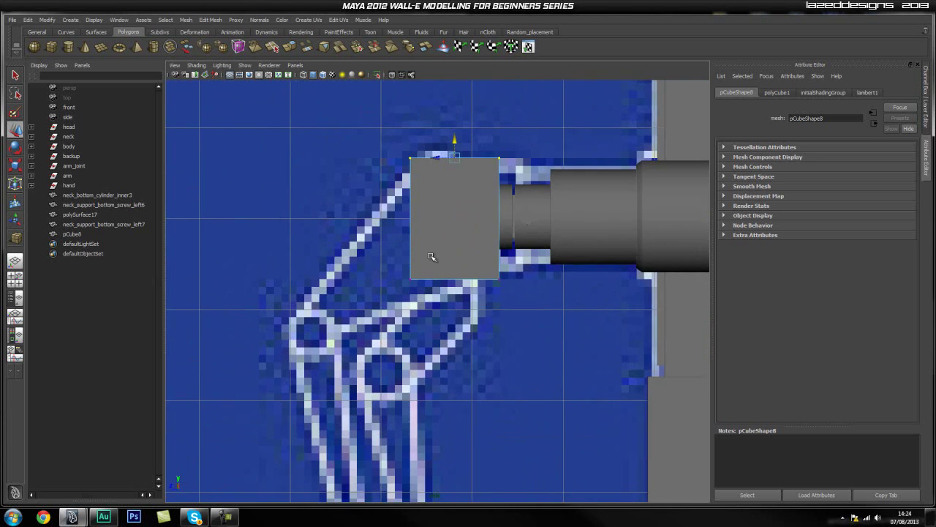
{"action": "right_click_drag", "start_coordinate": [460, 217], "coordinate": [492, 208]}
{"action": "key", "text": "e"}
{"action": "left_click", "coordinate": [480, 159]}
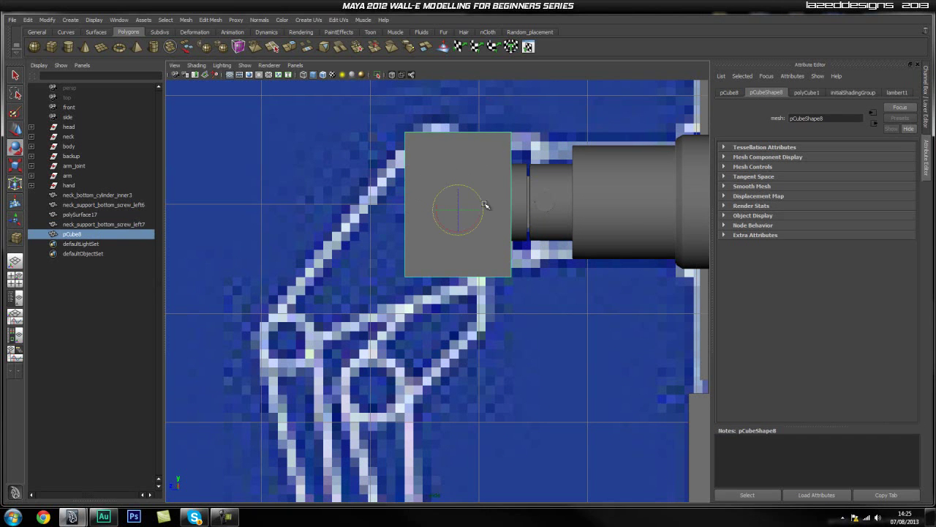
{"action": "left_click", "coordinate": [378, 75]}
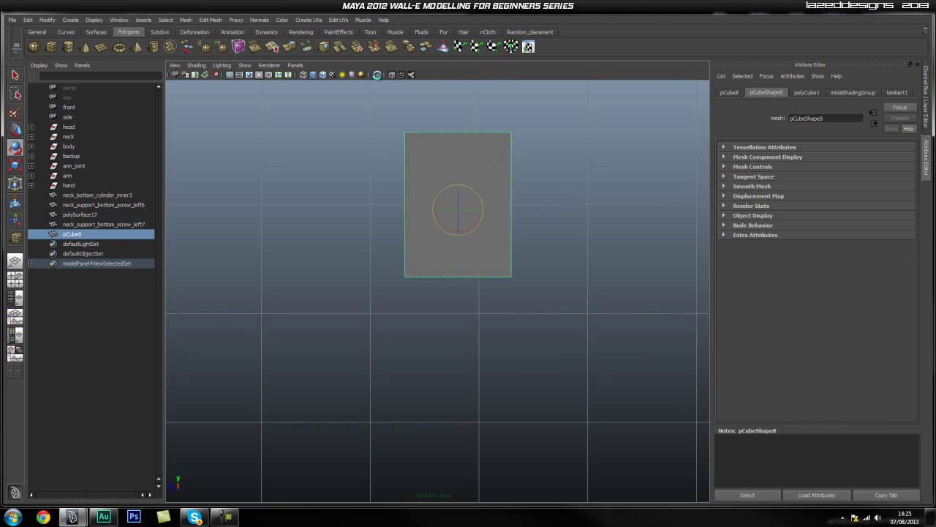
{"action": "left_click", "coordinate": [376, 74]}
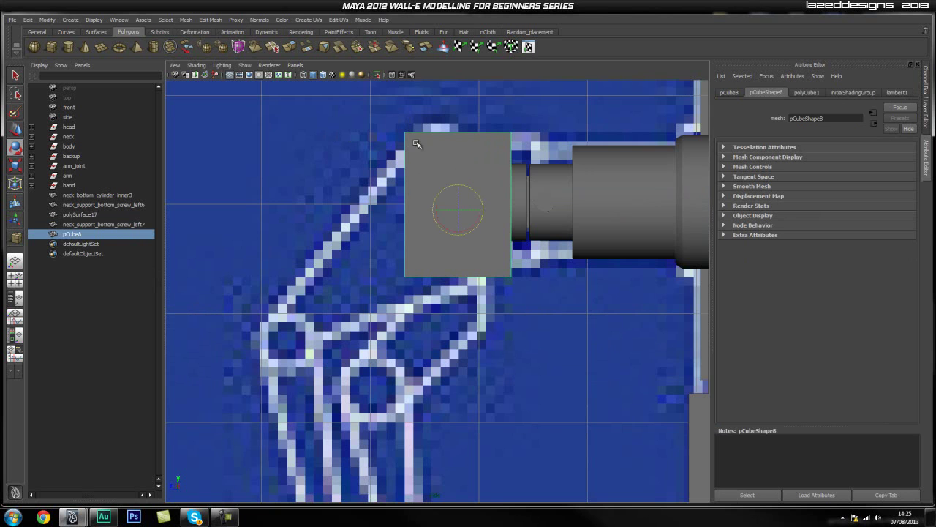
{"action": "right_click_drag", "start_coordinate": [394, 144], "coordinate": [482, 146], "text": "alt"}
{"action": "left_click_drag", "start_coordinate": [447, 177], "coordinate": [433, 193]}
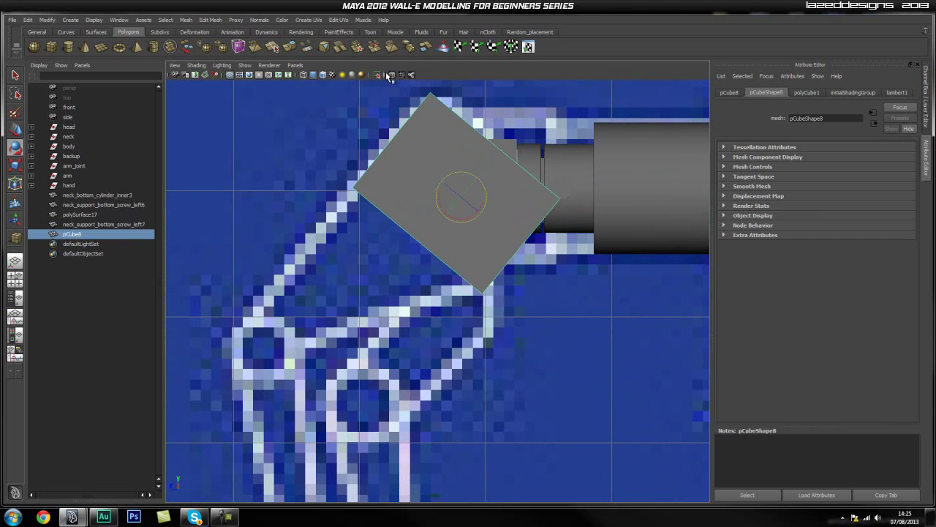
Step: With X-ray shading on, shift the tilted cube along the slope and pull its arm-side vertices inward to fit the outline
{"action": "left_click", "coordinate": [400, 75]}
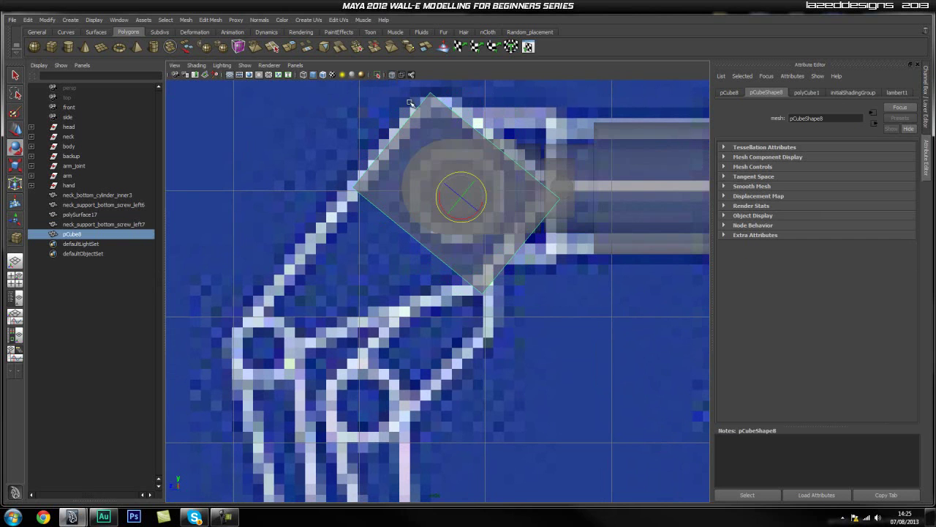
{"action": "key", "text": "w"}
{"action": "left_click_drag", "start_coordinate": [449, 216], "coordinate": [452, 210]}
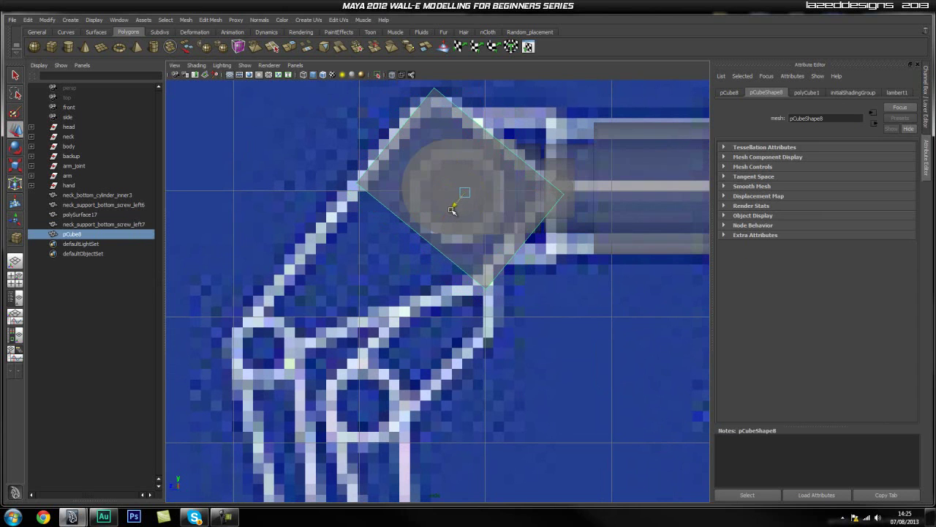
{"action": "right_click_drag", "start_coordinate": [512, 233], "coordinate": [459, 231]}
{"action": "left_click_drag", "start_coordinate": [594, 258], "coordinate": [469, 324]}
{"action": "left_click_drag", "start_coordinate": [510, 232], "coordinate": [502, 225]}
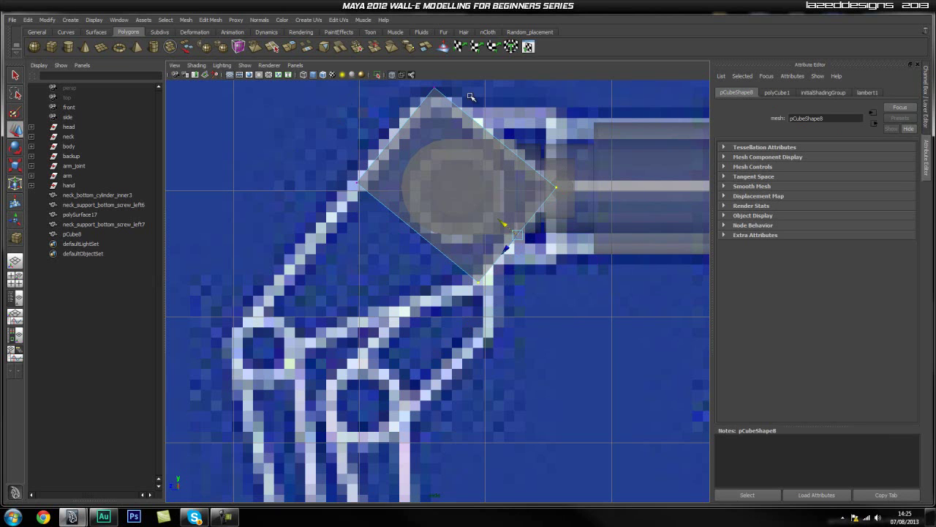
Step: Extrude the cube's lower slanted face along the blueprint outline down to the small joint circle
{"action": "key", "text": "space"}
{"action": "left_click_drag", "start_coordinate": [408, 217], "coordinate": [409, 198]}
{"action": "mouse_move", "coordinate": [429, 239]}
{"action": "left_mouse_down", "text": "alt"}
{"action": "mouse_move", "coordinate": [449, 211]}
{"action": "mouse_move", "coordinate": [442, 232]}
{"action": "left_mouse_up", "text": "alt"}
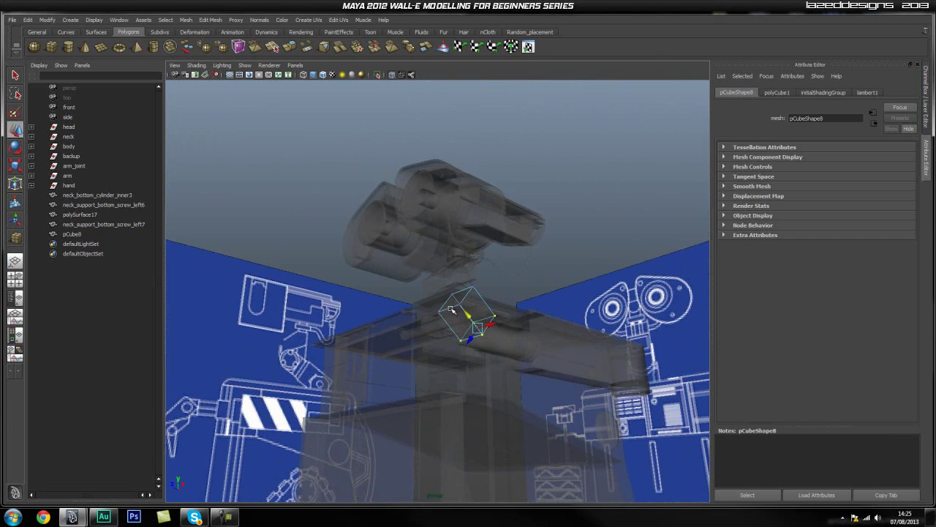
{"action": "right_click", "coordinate": [450, 318]}
{"action": "right_click_drag", "start_coordinate": [449, 321], "coordinate": [450, 324]}
{"action": "left_click", "coordinate": [450, 320]}
{"action": "key", "text": "space"}
{"action": "left_click_drag", "start_coordinate": [460, 302], "coordinate": [476, 303]}
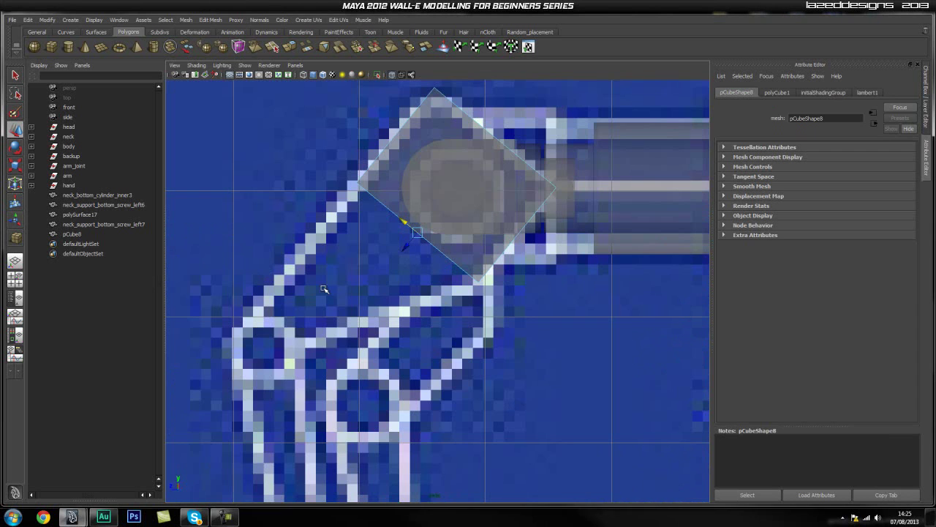
{"action": "left_click", "coordinate": [211, 20]}
{"action": "left_click", "coordinate": [237, 23]}
{"action": "left_click_drag", "start_coordinate": [237, 16], "coordinate": [607, 98]}
{"action": "left_click", "coordinate": [590, 122]}
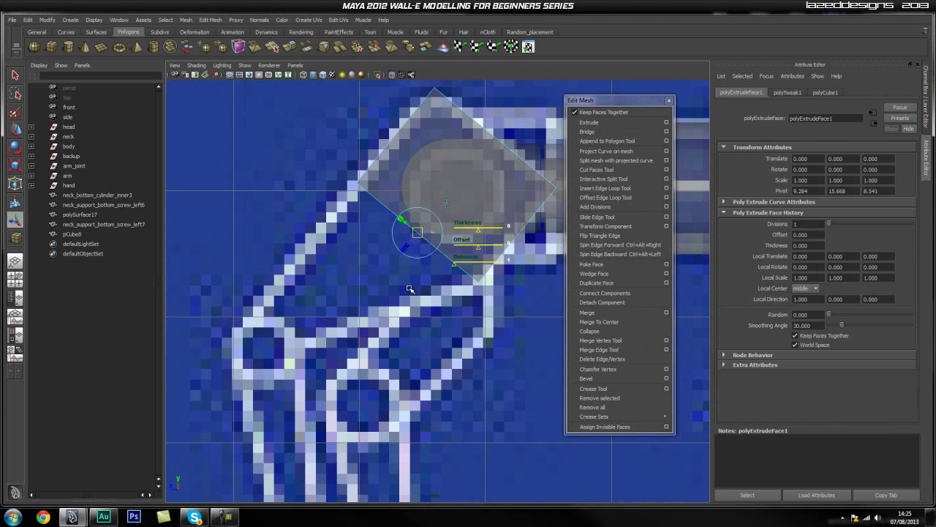
{"action": "left_click_drag", "start_coordinate": [407, 248], "coordinate": [298, 370]}
Step: Taper the extruded section by moving its lower end vertices inward onto the blueprint line
{"action": "right_click_drag", "start_coordinate": [370, 384], "coordinate": [327, 345]}
{"action": "left_click_drag", "start_coordinate": [396, 353], "coordinate": [346, 437]}
{"action": "left_click_drag", "start_coordinate": [360, 396], "coordinate": [286, 333]}
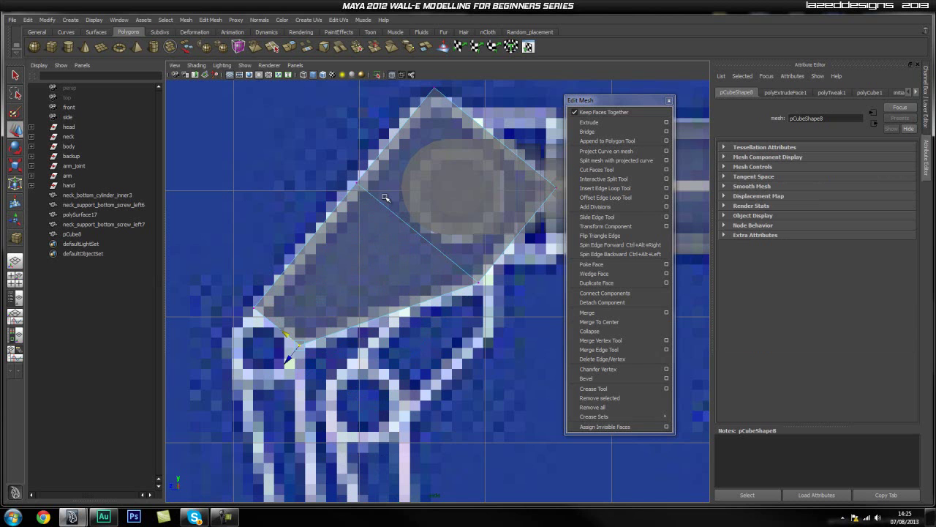
Step: Turn off X-ray shading and extrude the inner side face of the tapered lower section towards the body
{"action": "key", "text": "space"}
{"action": "left_click_drag", "start_coordinate": [397, 264], "coordinate": [395, 244]}
{"action": "left_click_drag", "start_coordinate": [379, 302], "coordinate": [496, 339], "text": "alt"}
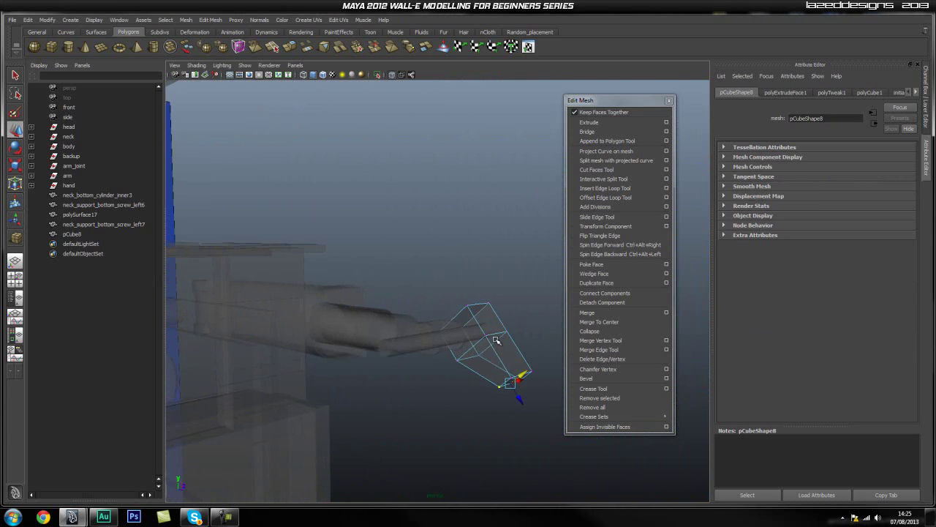
{"action": "left_click", "coordinate": [394, 76]}
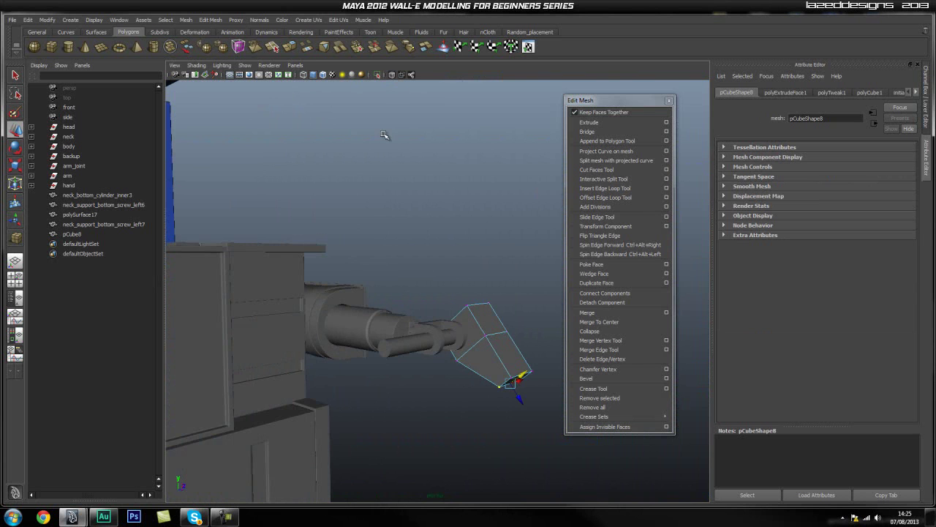
{"action": "middle_click_drag", "start_coordinate": [493, 359], "coordinate": [438, 297], "text": "alt"}
{"action": "scroll", "coordinate": [432, 309], "scroll_direction": "up", "scroll_amount": 4}
{"action": "right_click_drag", "start_coordinate": [432, 311], "coordinate": [432, 325]}
{"action": "left_click", "coordinate": [421, 300]}
{"action": "left_click", "coordinate": [589, 122]}
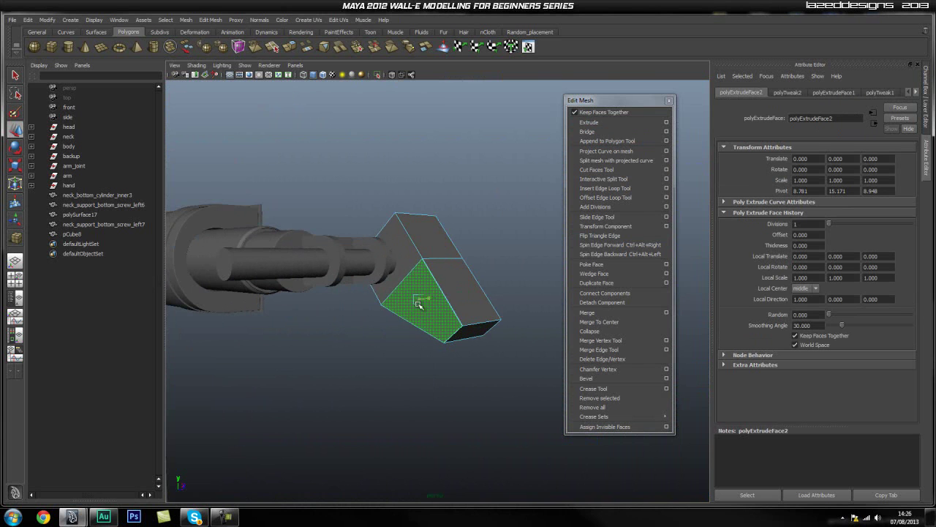
{"action": "left_click_drag", "start_coordinate": [428, 299], "coordinate": [406, 313]}
Step: Check the inward extrusion with X-ray shading in the front view and adjust the position of its side face
{"action": "key", "text": "space"}
{"action": "left_click_drag", "start_coordinate": [459, 275], "coordinate": [457, 295]}
{"action": "left_click", "coordinate": [355, 89]}
{"action": "left_click", "coordinate": [392, 76]}
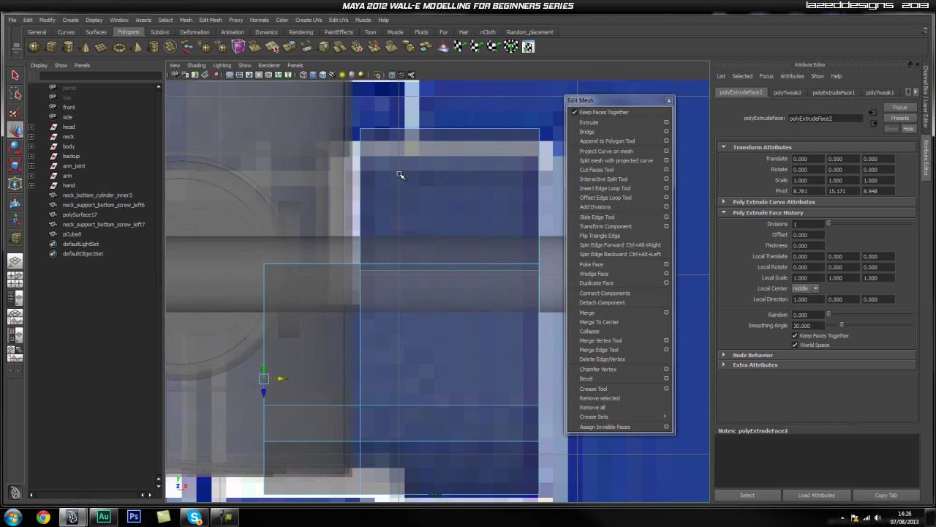
{"action": "scroll", "coordinate": [392, 202], "scroll_direction": "down", "scroll_amount": 4}
{"action": "left_click_drag", "start_coordinate": [394, 319], "coordinate": [381, 330]}
Step: Extrude the underside face of the inner extension and push it slightly into the block
{"action": "right_click_drag", "start_coordinate": [368, 334], "coordinate": [456, 360], "text": "alt"}
{"action": "key", "text": "space"}
{"action": "left_click_drag", "start_coordinate": [379, 347], "coordinate": [378, 319]}
{"action": "left_click_drag", "start_coordinate": [487, 341], "coordinate": [392, 314], "text": "alt"}
{"action": "left_click", "coordinate": [392, 75]}
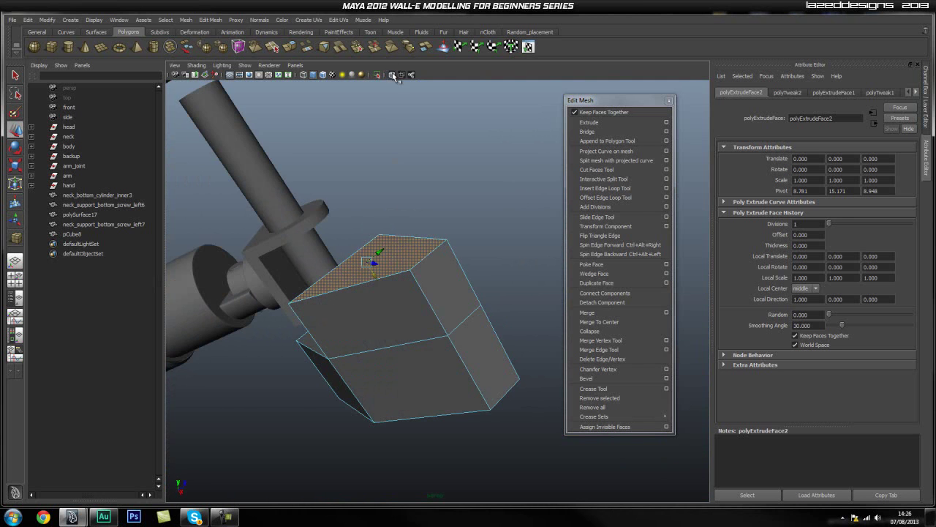
{"action": "right_click_drag", "start_coordinate": [385, 290], "coordinate": [386, 312]}
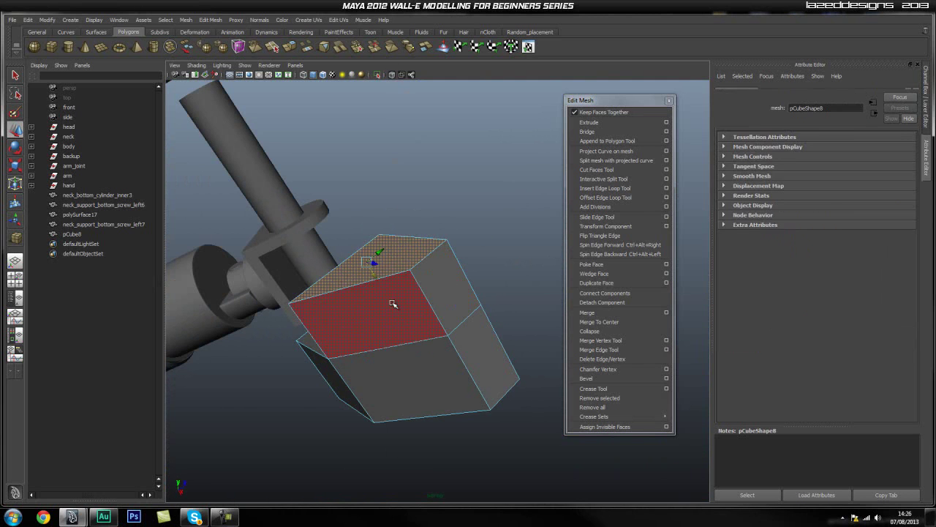
{"action": "left_click", "coordinate": [390, 302]}
{"action": "left_click_drag", "start_coordinate": [452, 296], "coordinate": [422, 313], "text": "alt"}
{"action": "left_click", "coordinate": [594, 122]}
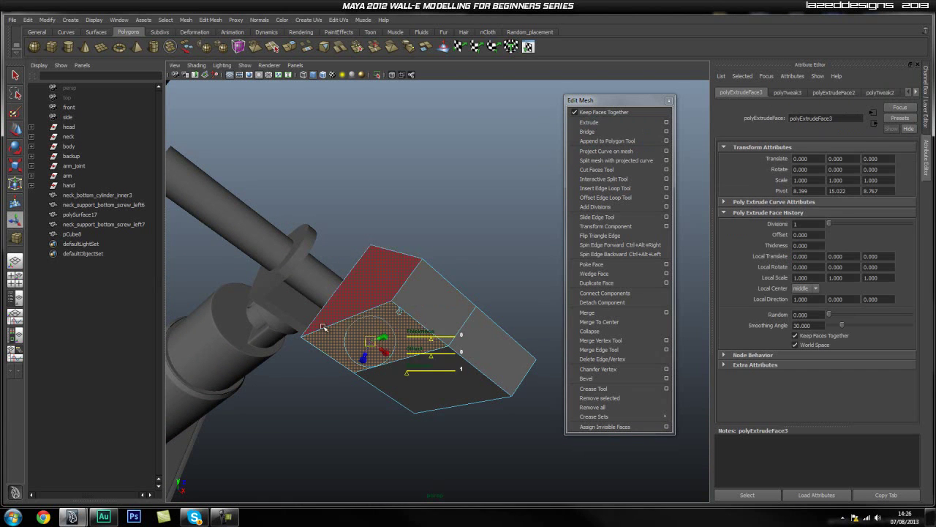
{"action": "scroll", "coordinate": [382, 343], "scroll_direction": "up", "scroll_amount": 2}
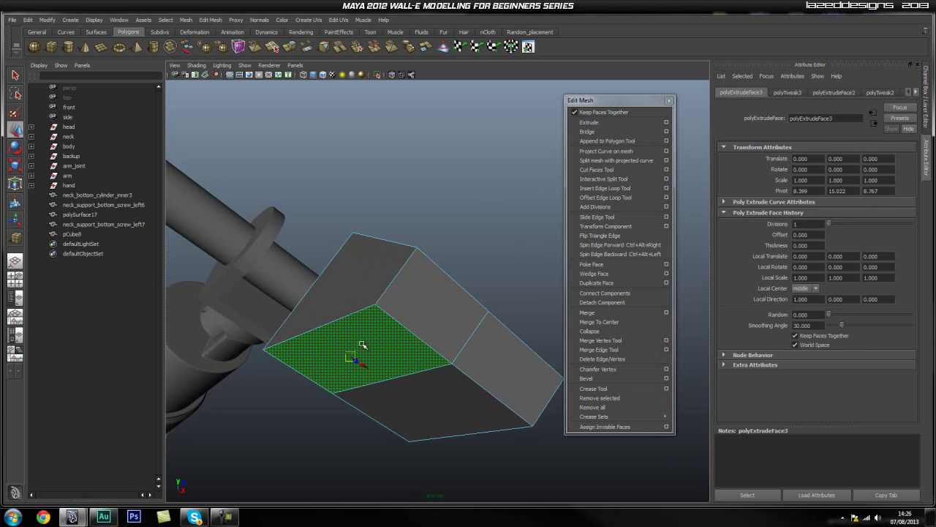
{"action": "left_click_drag", "start_coordinate": [361, 344], "coordinate": [372, 331]}
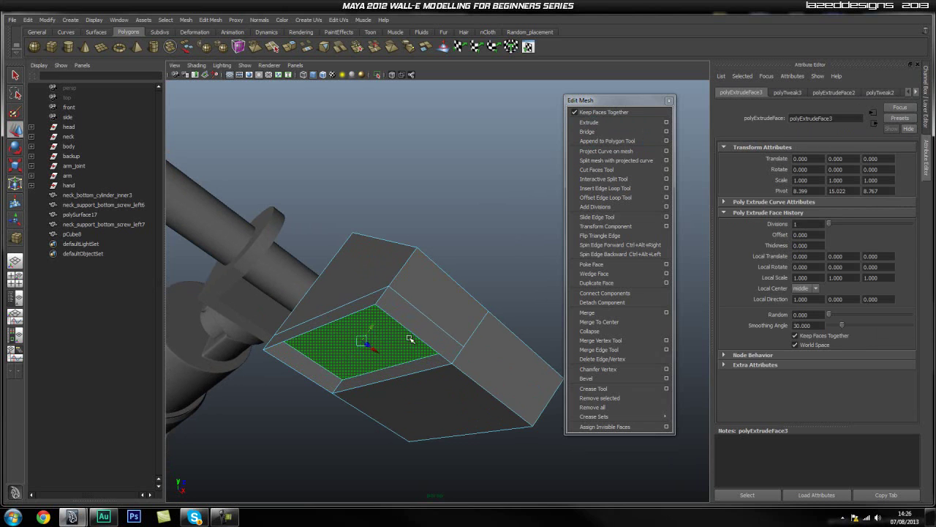
Step: Delete the large end and side faces of the block next to the recessed face to open it up
{"action": "right_click", "coordinate": [396, 314]}
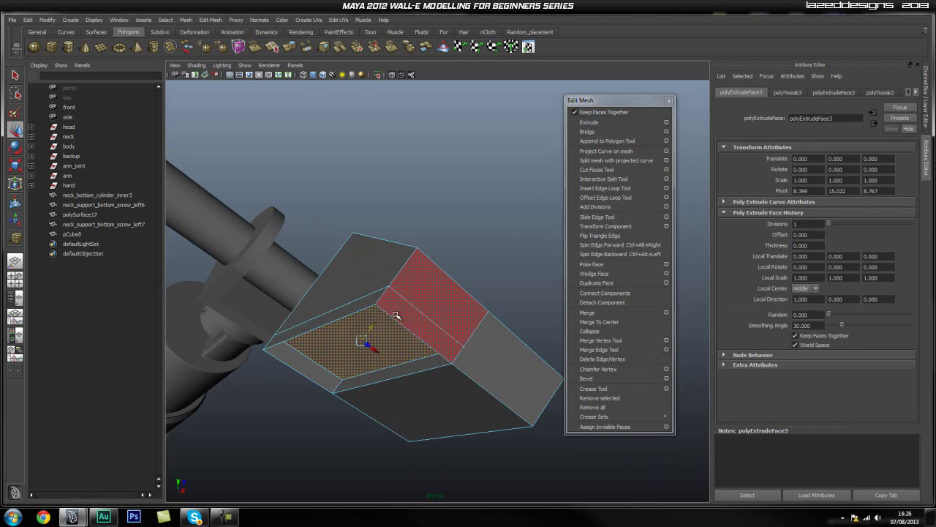
{"action": "left_click", "coordinate": [395, 314]}
{"action": "left_click", "coordinate": [359, 267], "text": "shift"}
{"action": "left_click_drag", "start_coordinate": [277, 323], "coordinate": [350, 295], "text": "alt"}
{"action": "key", "text": "Delete"}
Step: Delete the leftover narrow rim faces around the recess on the block's underside
{"action": "left_click", "coordinate": [428, 371]}
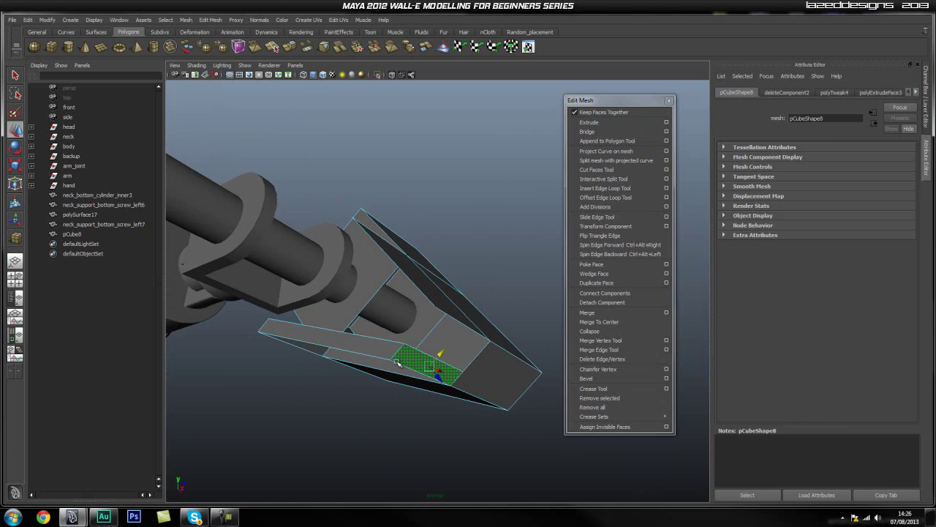
{"action": "left_click_drag", "start_coordinate": [428, 371], "coordinate": [359, 349], "text": "alt"}
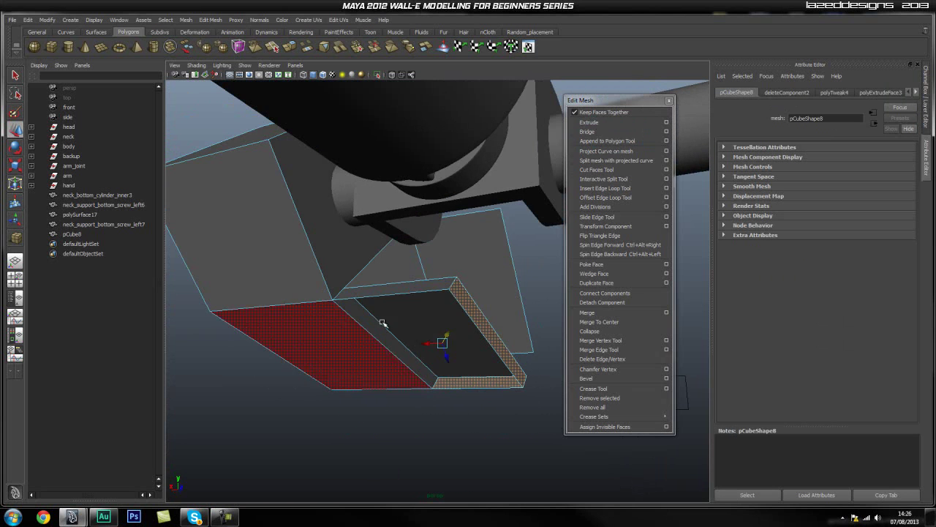
{"action": "key", "text": "Delete"}
Step: Extrude the open border edges of the plate under the hand block and set the extrusion's Offset to 0
{"action": "left_click_drag", "start_coordinate": [510, 281], "coordinate": [352, 313], "text": "alt"}
{"action": "right_click_drag", "start_coordinate": [351, 315], "coordinate": [357, 296]}
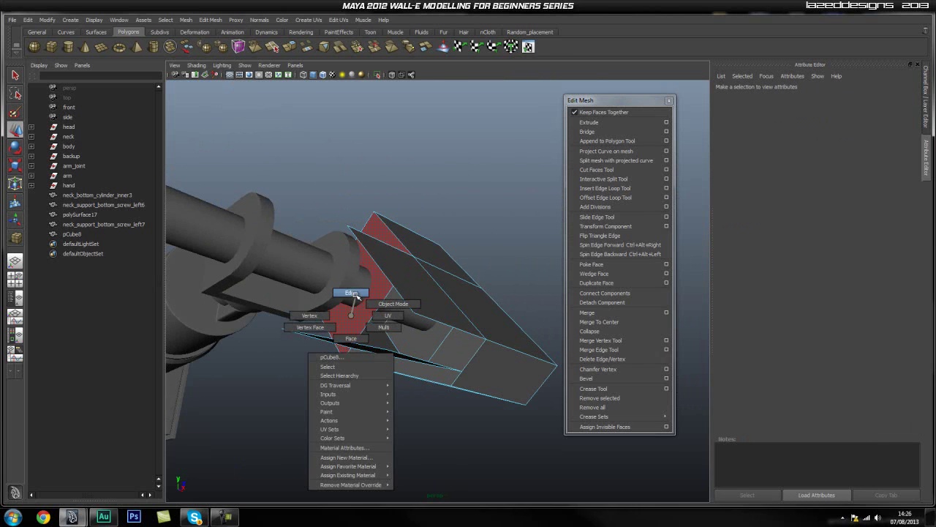
{"action": "left_click", "coordinate": [413, 360]}
{"action": "left_click_drag", "start_coordinate": [413, 361], "coordinate": [351, 359], "text": "alt"}
{"action": "left_click", "coordinate": [347, 356]}
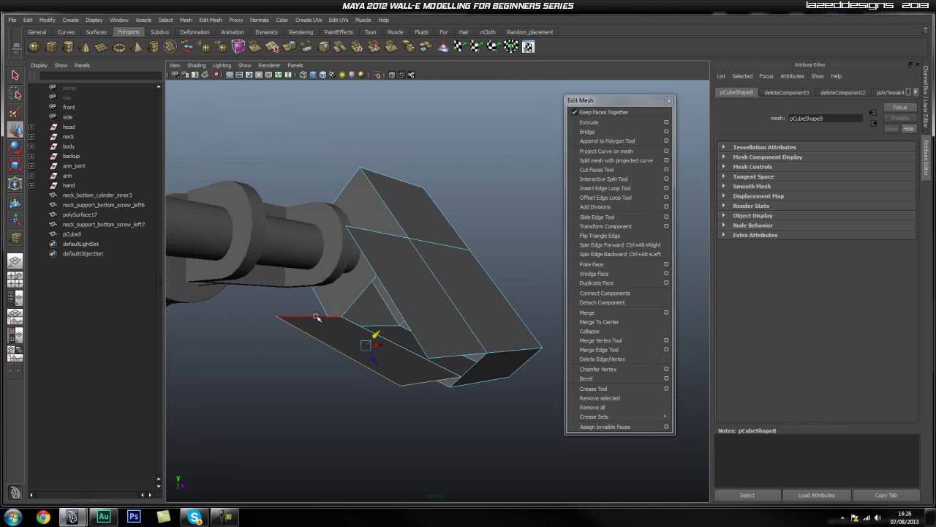
{"action": "left_click", "coordinate": [589, 122]}
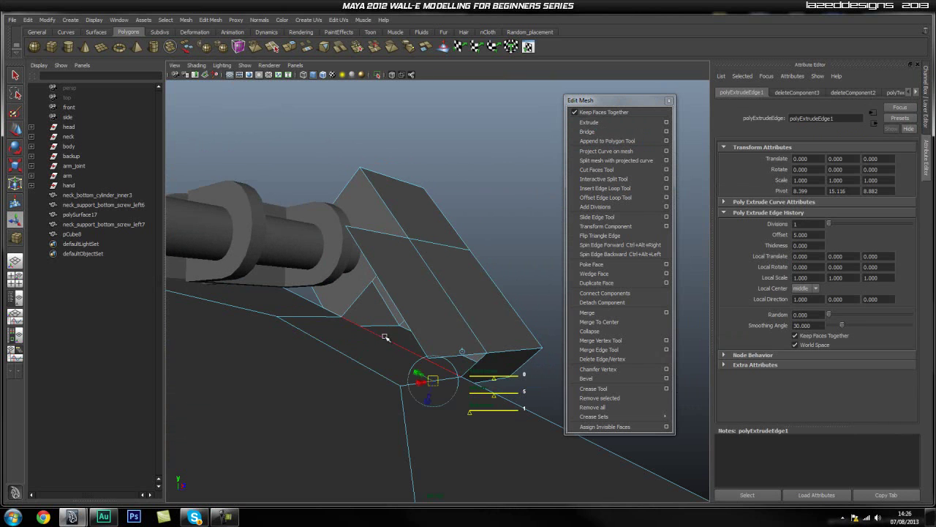
{"action": "key", "text": "ctrl+a"}
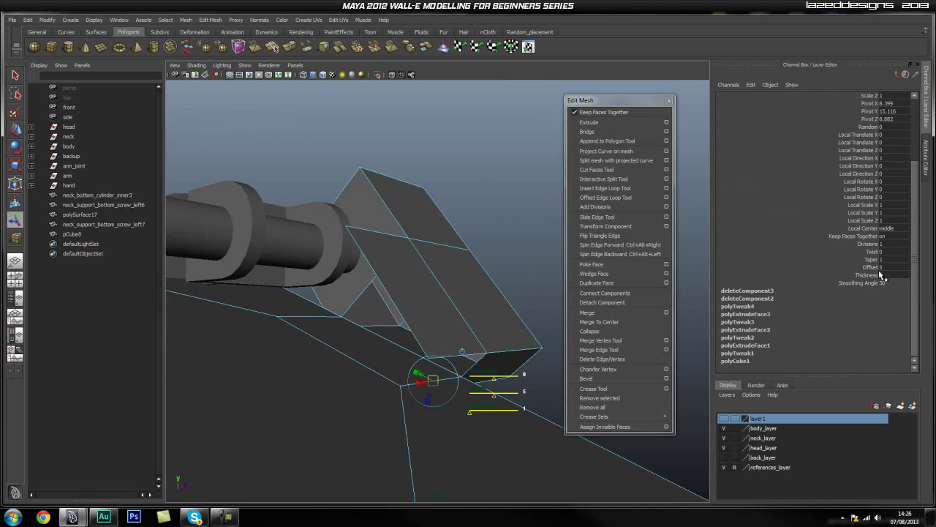
{"action": "key", "text": "Return"}
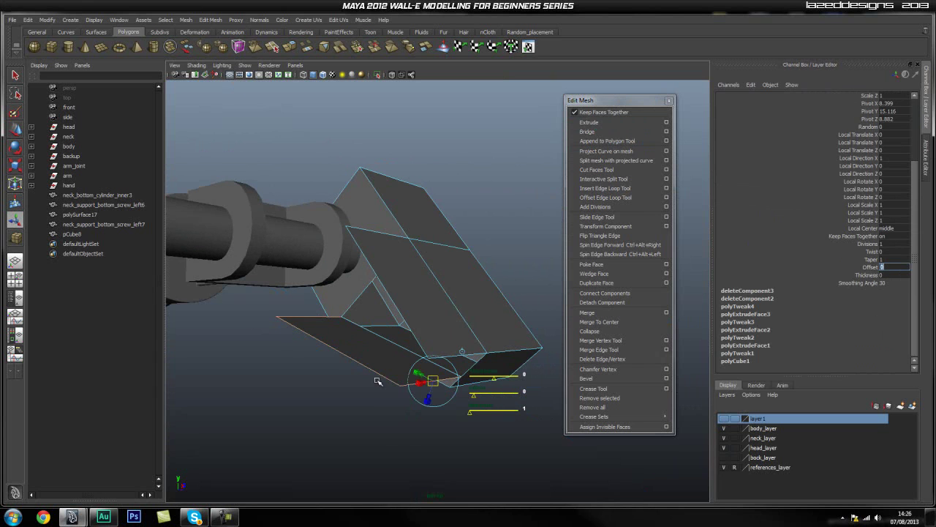
Step: Move the extruded edges up to the block's lower corners so they form walls around the plate
{"action": "left_click", "coordinate": [434, 382]}
{"action": "key", "text": "w"}
{"action": "left_click_drag", "start_coordinate": [376, 334], "coordinate": [394, 313]}
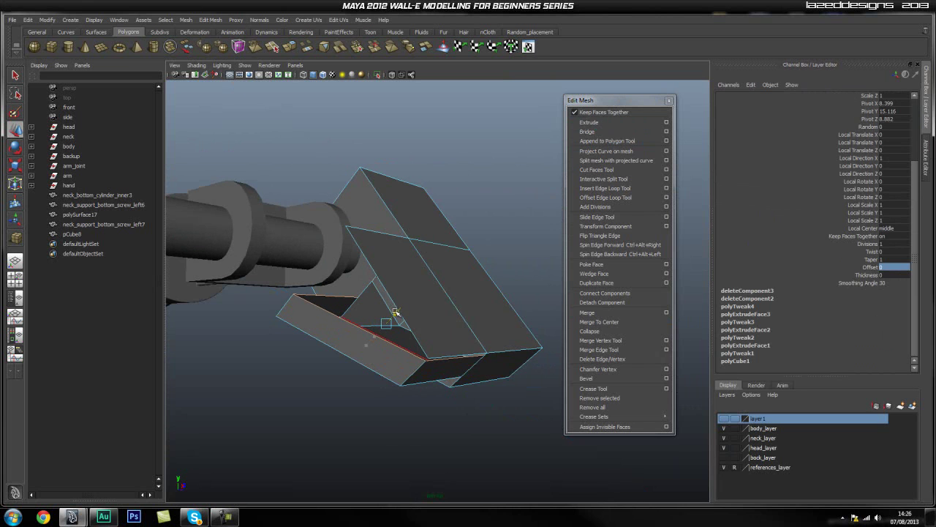
Step: Merge the corner vertices of the new walls into the neighbouring block vertices with the Merge Vertex Tool
{"action": "left_click", "coordinate": [599, 340]}
{"action": "scroll", "coordinate": [495, 378], "scroll_direction": "up", "scroll_amount": 3}
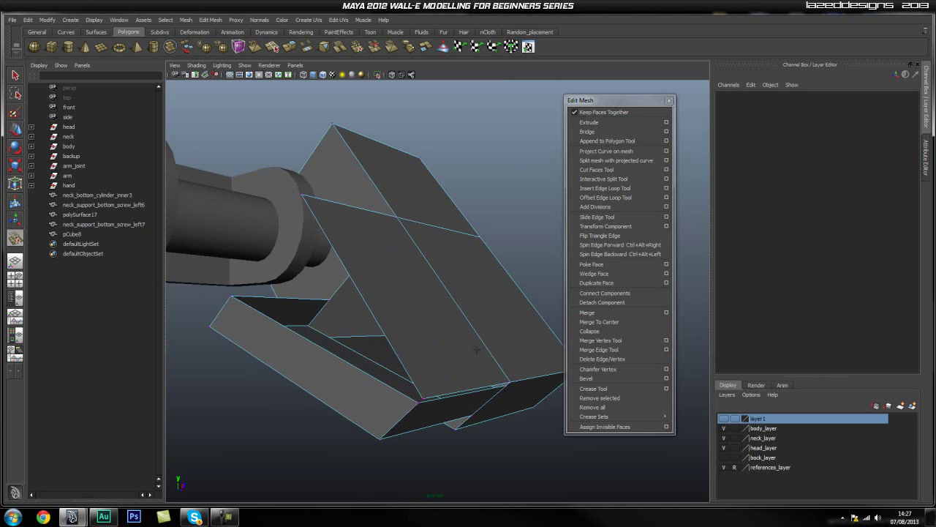
{"action": "left_click_drag", "start_coordinate": [424, 392], "coordinate": [488, 356]}
{"action": "left_click_drag", "start_coordinate": [325, 327], "coordinate": [392, 345], "text": "alt"}
{"action": "left_click_drag", "start_coordinate": [250, 294], "coordinate": [335, 339]}
{"action": "left_click_drag", "start_coordinate": [257, 254], "coordinate": [348, 285], "text": "alt"}
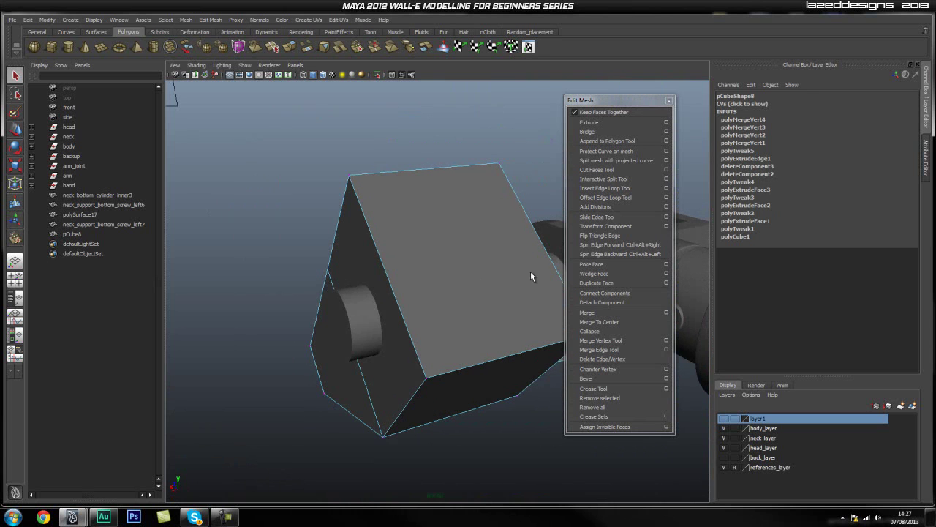
Step: Insert an edge loop around the block close to its lower edge, lined up with the inner wall corner
{"action": "left_click", "coordinate": [605, 188]}
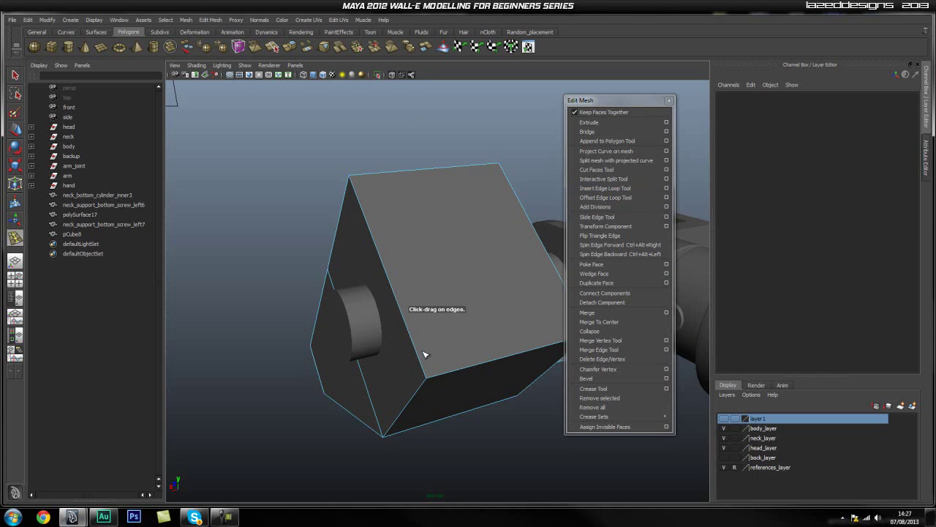
{"action": "left_click_drag", "start_coordinate": [420, 357], "coordinate": [422, 360]}
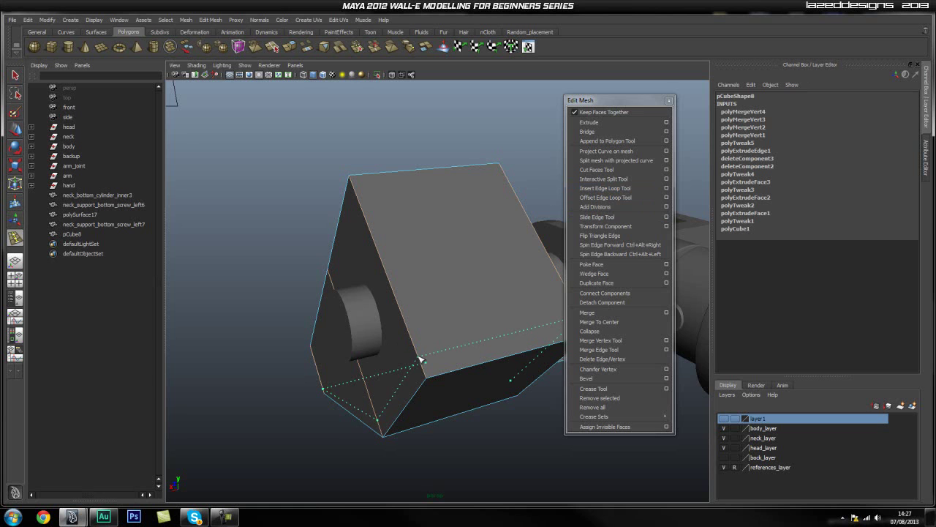
{"action": "left_click_drag", "start_coordinate": [419, 358], "coordinate": [416, 327]}
Step: Merge the end vertices of the new edge loop into the adjacent corner vertices of the lower walls
{"action": "right_click_drag", "start_coordinate": [274, 317], "coordinate": [356, 309], "text": "alt"}
{"action": "left_click_drag", "start_coordinate": [356, 310], "coordinate": [329, 272], "text": "alt"}
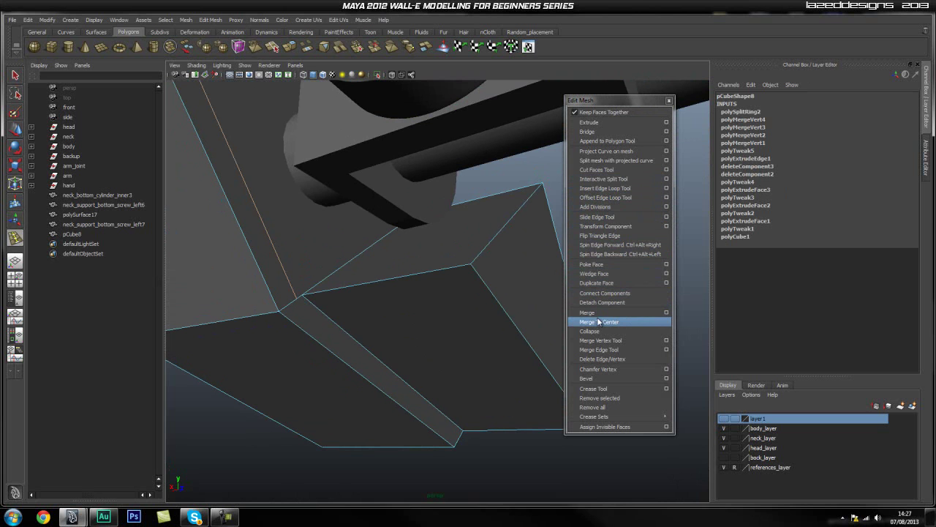
{"action": "left_click", "coordinate": [605, 341]}
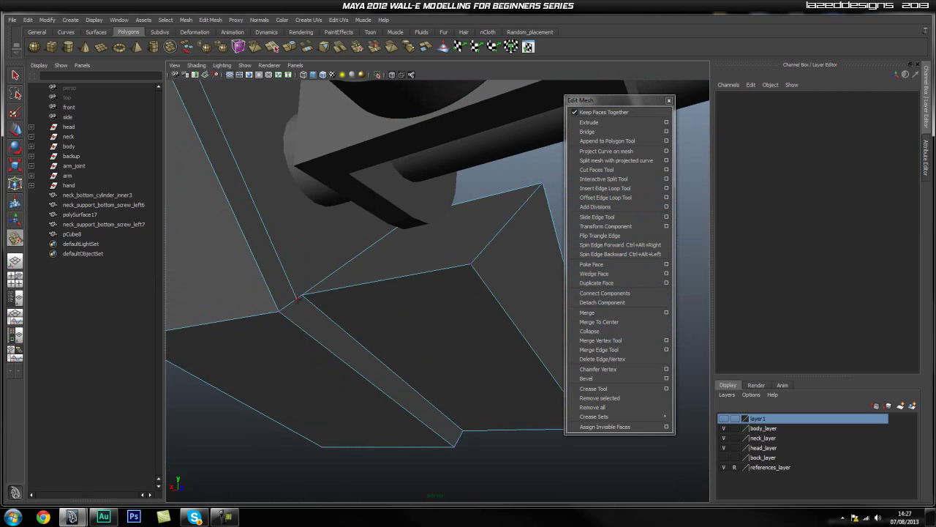
{"action": "left_click_drag", "start_coordinate": [297, 297], "coordinate": [303, 295]}
{"action": "left_click_drag", "start_coordinate": [425, 358], "coordinate": [382, 361], "text": "alt"}
{"action": "left_click_drag", "start_coordinate": [442, 362], "coordinate": [443, 364]}
{"action": "mouse_move", "coordinate": [447, 377]}
{"action": "left_mouse_down", "text": "alt"}
{"action": "mouse_move", "coordinate": [456, 384]}
{"action": "mouse_move", "coordinate": [405, 388]}
{"action": "mouse_move", "coordinate": [439, 368]}
{"action": "left_mouse_up", "text": "alt"}
{"action": "key", "text": "q"}
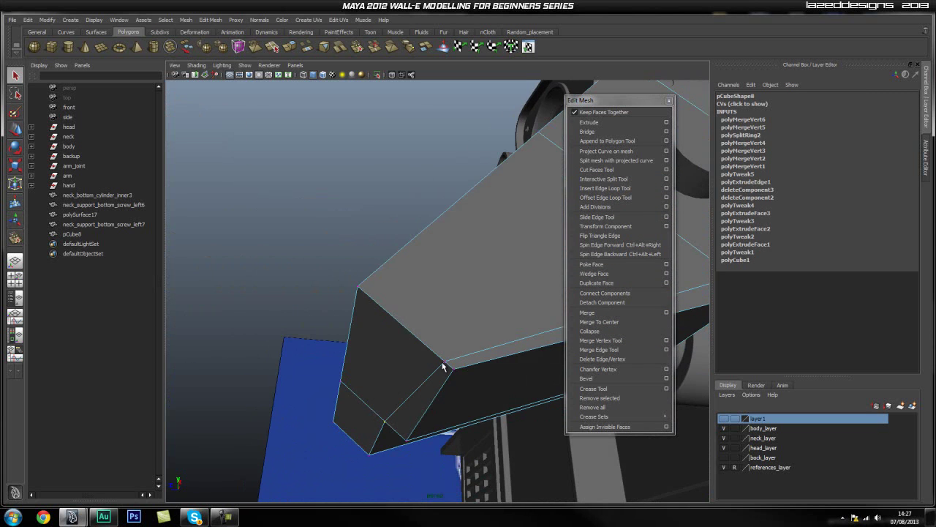
Step: Adjust the edge loop's vertices at the lower end of the block and compare the block with the front blueprint
{"action": "right_click_drag", "start_coordinate": [444, 350], "coordinate": [397, 350]}
{"action": "key", "text": "w"}
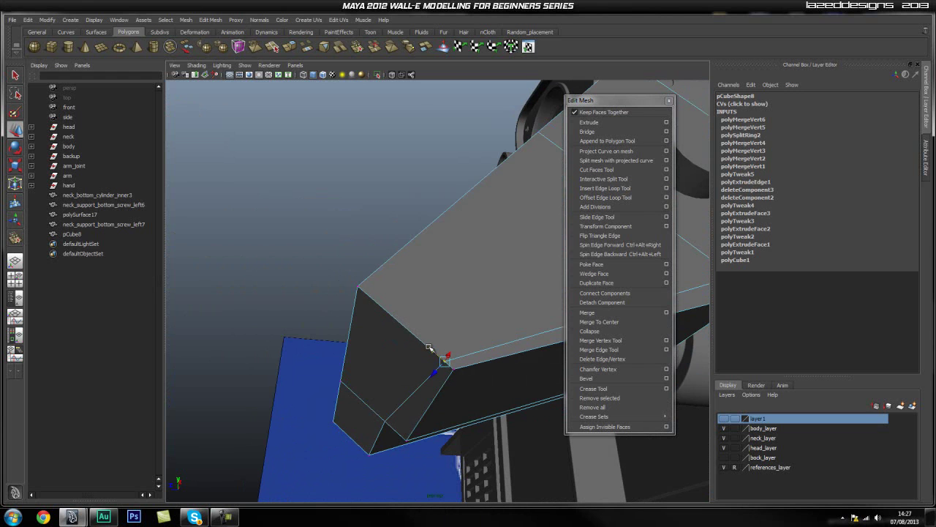
{"action": "middle_click_drag", "start_coordinate": [385, 419], "coordinate": [386, 422]}
{"action": "left_click_drag", "start_coordinate": [441, 387], "coordinate": [441, 288], "text": "alt"}
{"action": "key", "text": "space"}
{"action": "scroll", "coordinate": [456, 310], "scroll_direction": "down", "scroll_amount": 4}
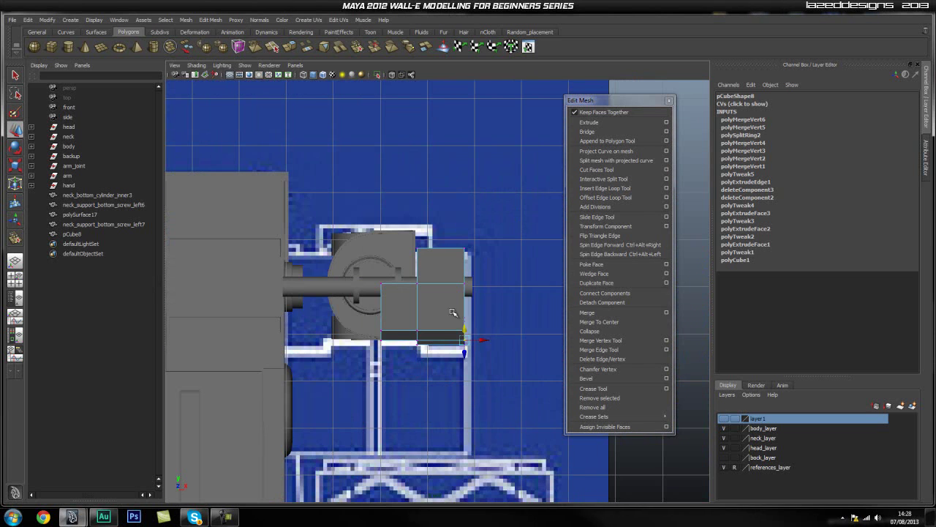
Step: Extrude the two faces at the block's lower end and move them outward toward the finger joint on the side blueprint
{"action": "scroll", "coordinate": [474, 373], "scroll_direction": "up", "scroll_amount": 5}
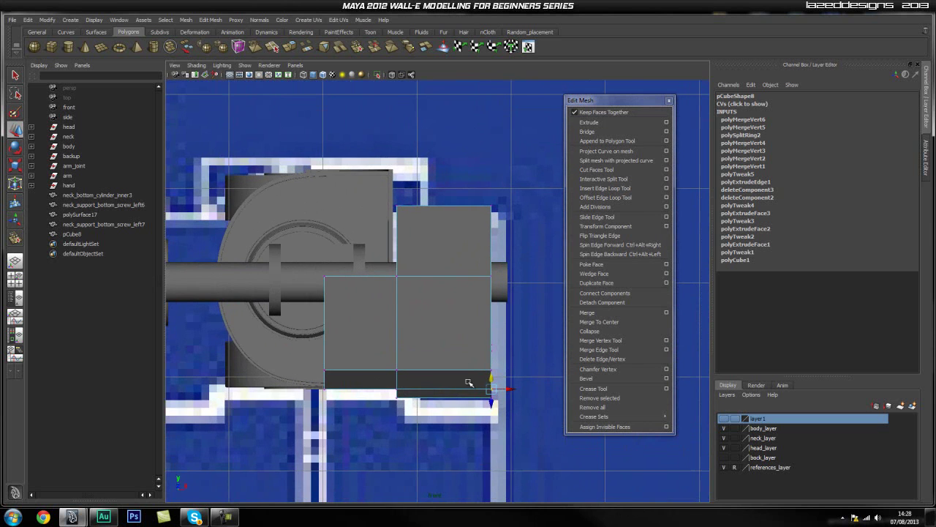
{"action": "right_click_drag", "start_coordinate": [430, 385], "coordinate": [433, 407]}
{"action": "left_click", "coordinate": [441, 384]}
{"action": "left_click", "coordinate": [427, 394], "text": "shift"}
{"action": "key", "text": "space"}
{"action": "left_click_drag", "start_coordinate": [400, 373], "coordinate": [438, 376]}
{"action": "scroll", "coordinate": [438, 375], "scroll_direction": "down", "scroll_amount": 5}
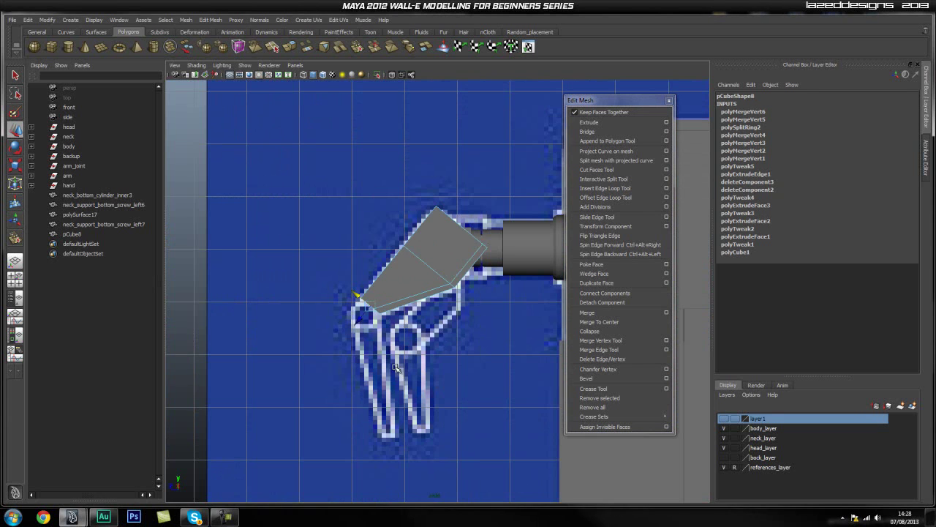
{"action": "scroll", "coordinate": [283, 349], "scroll_direction": "up", "scroll_amount": 5}
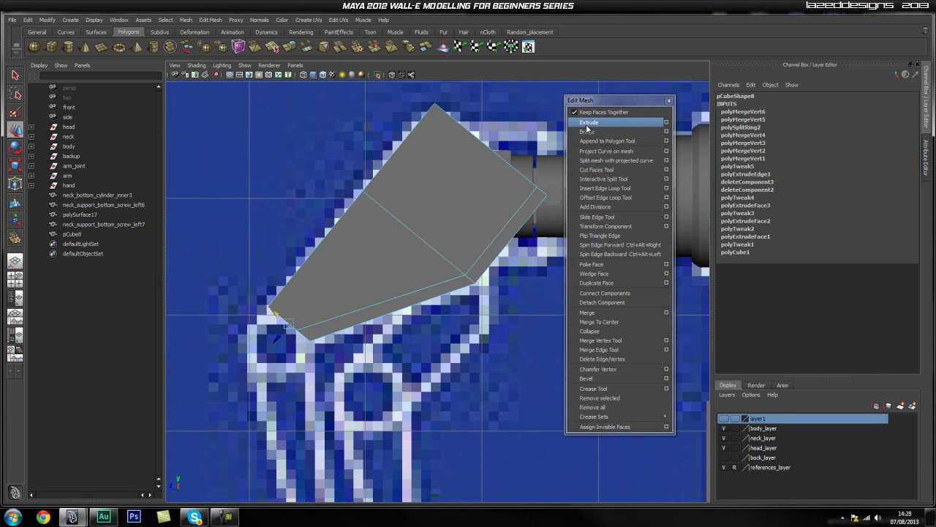
{"action": "left_click", "coordinate": [589, 123]}
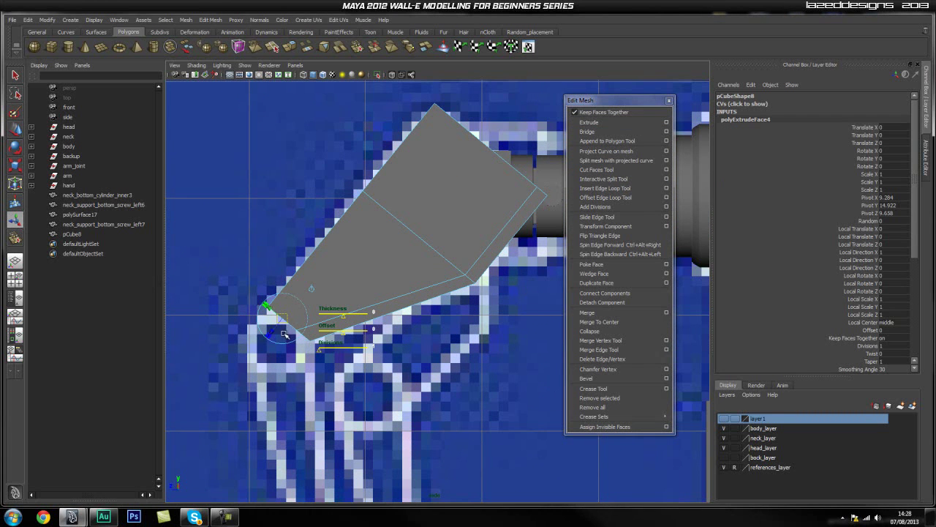
{"action": "key", "text": "w"}
{"action": "mouse_move", "coordinate": [277, 340]}
{"action": "left_mouse_down"}
{"action": "mouse_move", "coordinate": [253, 352]}
{"action": "mouse_move", "coordinate": [264, 344]}
{"action": "left_mouse_up"}
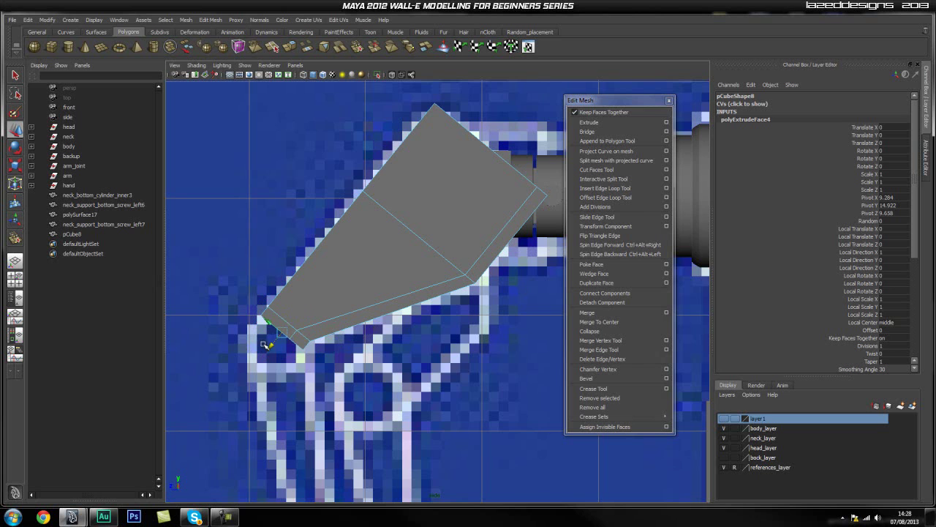
Step: Fine-tune the extruded end face and its lower corner vertices to follow the blueprint outline in the side view
{"action": "scroll", "coordinate": [256, 355], "scroll_direction": "up", "scroll_amount": 2}
{"action": "left_click_drag", "start_coordinate": [225, 362], "coordinate": [232, 355]}
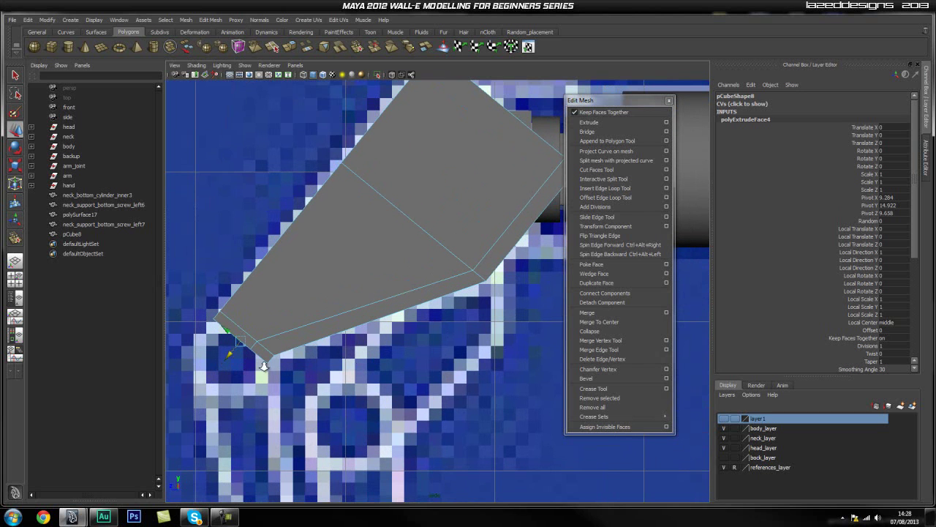
{"action": "scroll", "coordinate": [264, 367], "scroll_direction": "up", "scroll_amount": 1}
{"action": "mouse_move", "coordinate": [237, 373]}
{"action": "right_mouse_down"}
{"action": "mouse_move", "coordinate": [233, 366]}
{"action": "mouse_move", "coordinate": [227, 384]}
{"action": "right_mouse_up"}
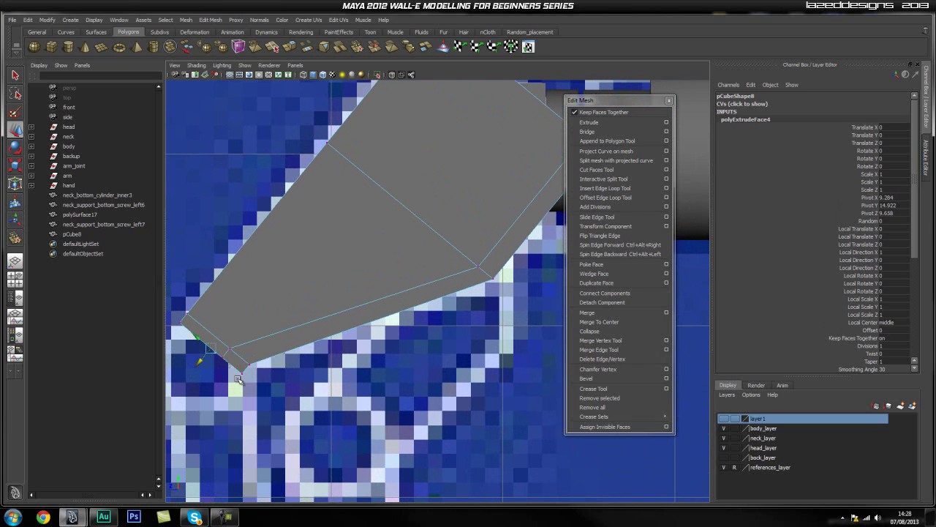
{"action": "left_click_drag", "start_coordinate": [227, 363], "coordinate": [247, 387]}
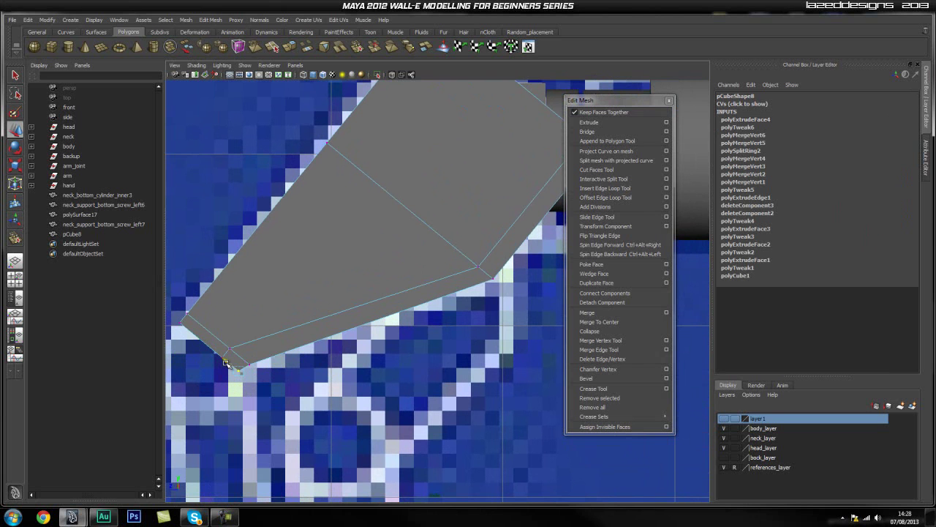
{"action": "left_click", "coordinate": [314, 404]}
Step: Bevel the upper corner edge of the hand block on the side facing the arm
{"action": "key", "text": "space"}
{"action": "left_click_drag", "start_coordinate": [278, 336], "coordinate": [277, 318]}
{"action": "left_click_drag", "start_coordinate": [371, 402], "coordinate": [421, 347], "text": "alt"}
{"action": "right_click", "coordinate": [462, 331]}
{"action": "left_click_drag", "start_coordinate": [461, 330], "coordinate": [438, 350], "text": "alt"}
{"action": "right_click", "coordinate": [530, 286]}
{"action": "left_click", "coordinate": [529, 263]}
{"action": "left_click", "coordinate": [525, 278]}
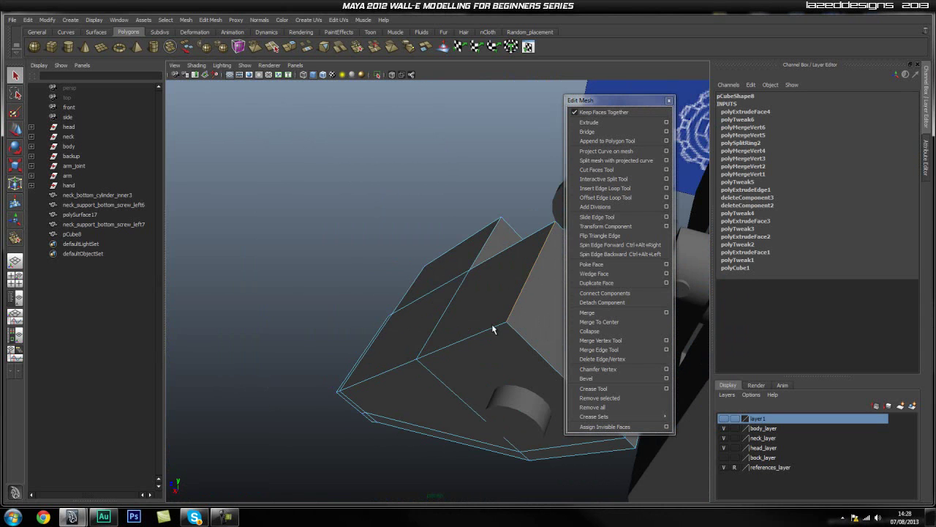
{"action": "left_click_drag", "start_coordinate": [494, 334], "coordinate": [468, 352], "text": "alt"}
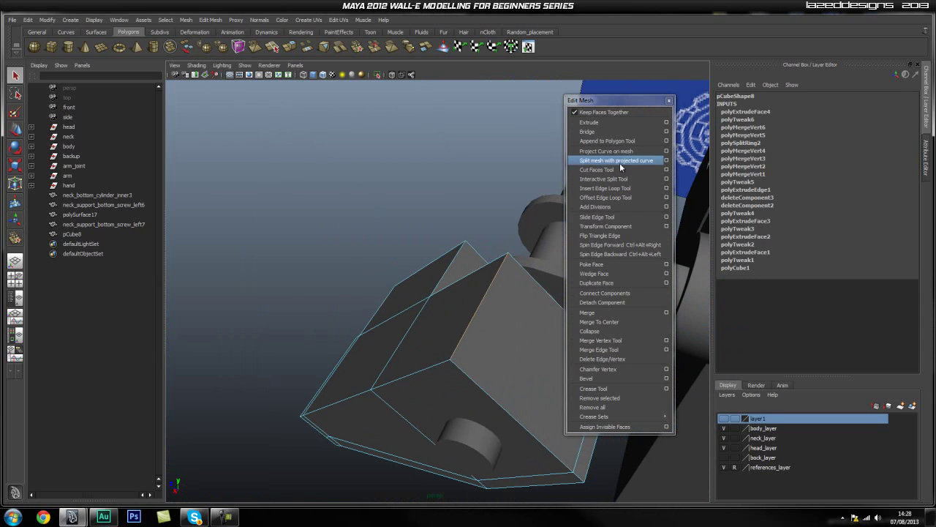
{"action": "left_click", "coordinate": [587, 378]}
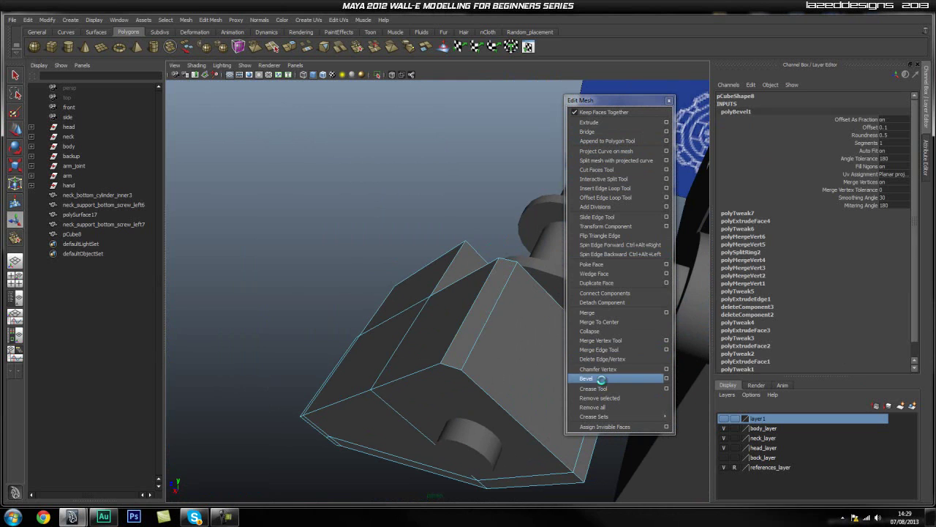
Step: Set the bevel's segments to 3
{"action": "left_click", "coordinate": [874, 128]}
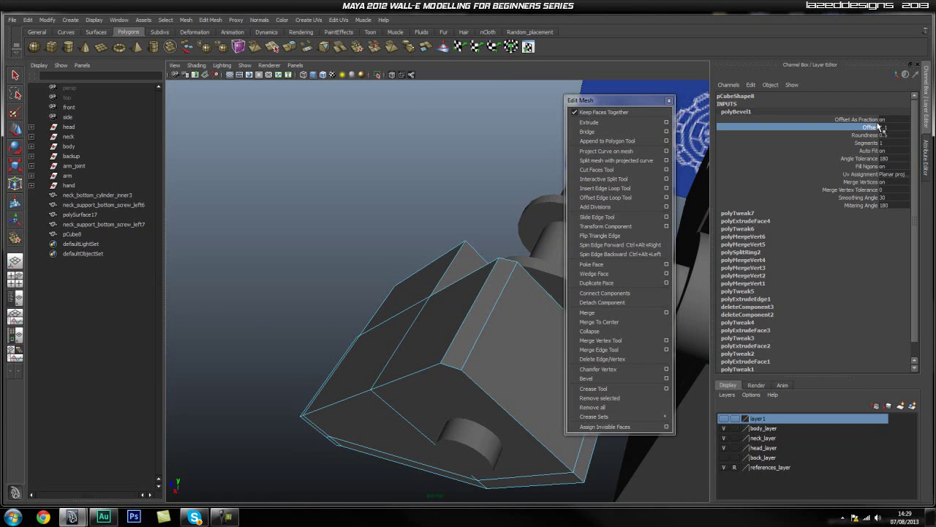
{"action": "left_click", "coordinate": [896, 77]}
{"action": "left_click", "coordinate": [899, 78]}
{"action": "double_click", "coordinate": [882, 143]}
{"action": "type", "text": "3"}
{"action": "key", "text": "Return"}
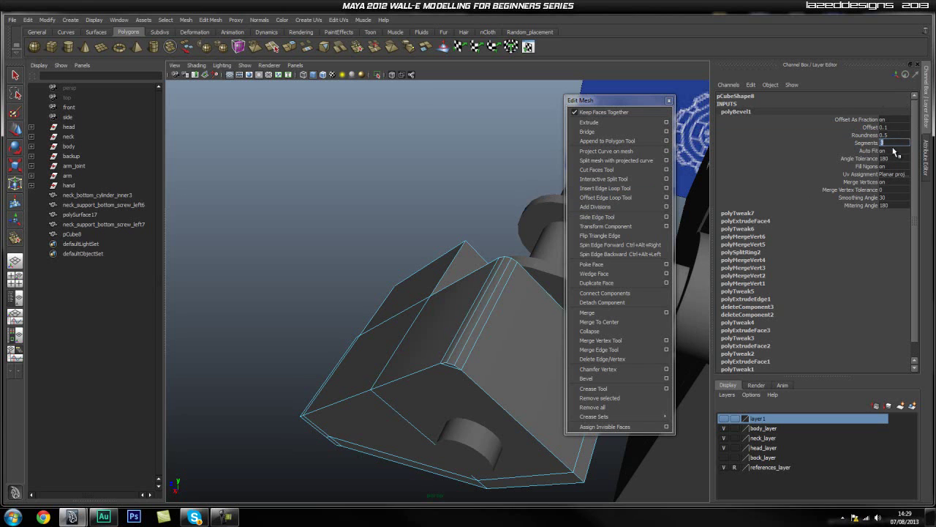
Step: Set the bevel's offset to 0.3 and its segments to 4
{"action": "left_click", "coordinate": [880, 128]}
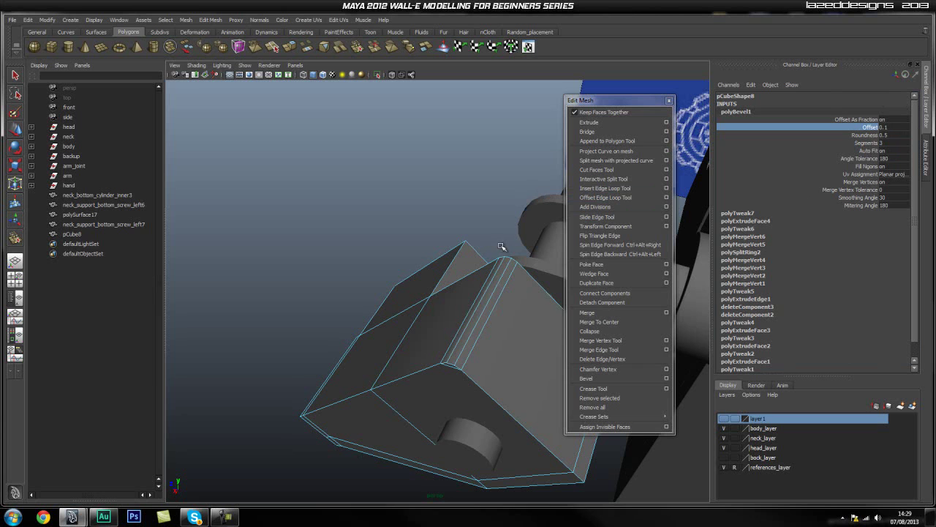
{"action": "middle_click_drag", "start_coordinate": [507, 247], "coordinate": [587, 230]}
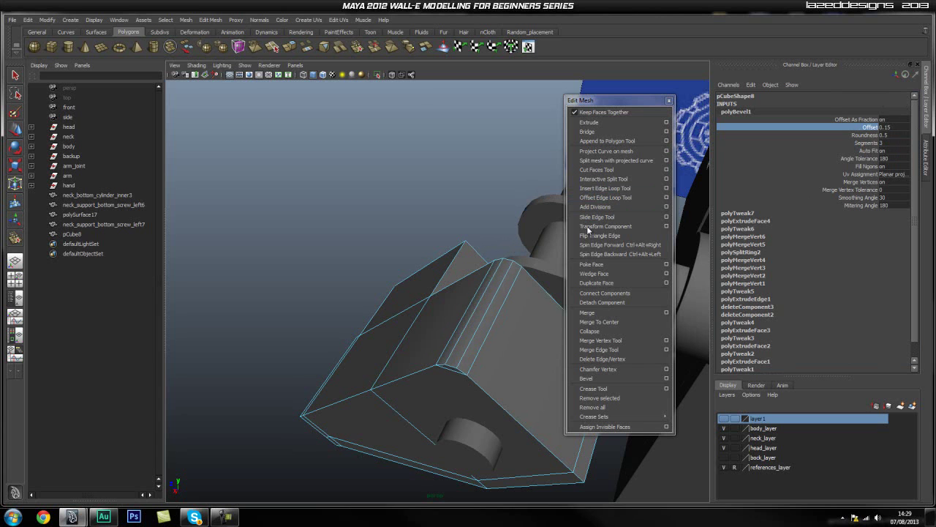
{"action": "left_click", "coordinate": [894, 127]}
{"action": "key", "text": "Return"}
{"action": "left_click_drag", "start_coordinate": [466, 335], "coordinate": [513, 312], "text": "alt"}
{"action": "double_click", "coordinate": [883, 143]}
{"action": "type", "text": "3"}
{"action": "key", "text": "Return"}
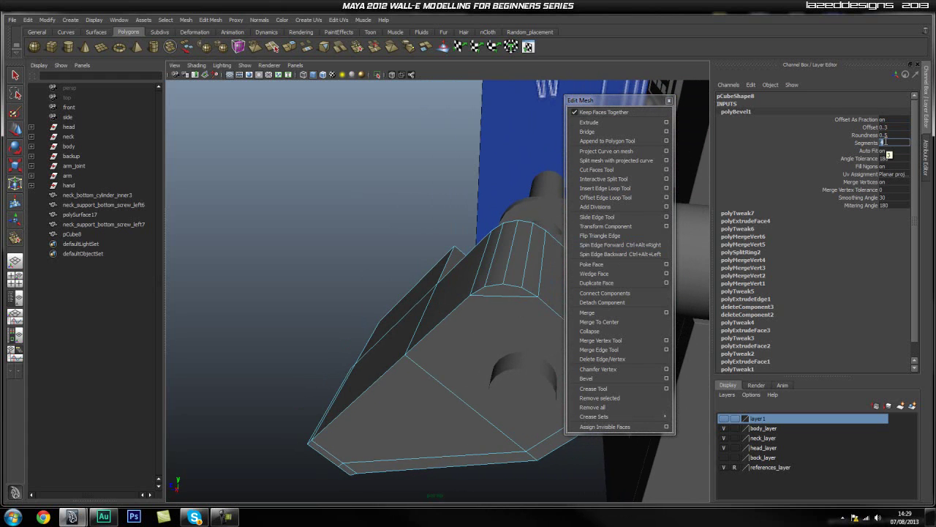
Step: Delete the leftover straight edges beneath the rounded bevel on the block's side faces
{"action": "right_click_drag", "start_coordinate": [505, 297], "coordinate": [507, 283]}
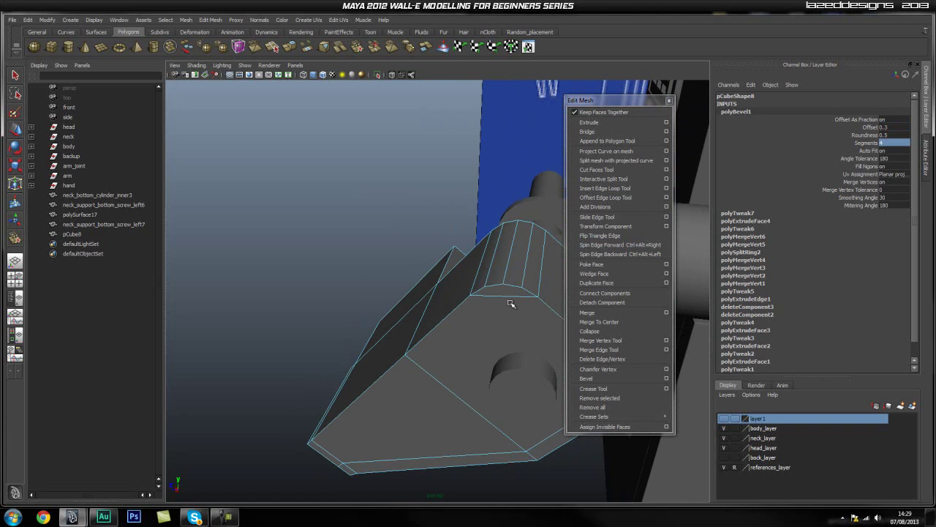
{"action": "left_click", "coordinate": [514, 296]}
{"action": "key", "text": "q"}
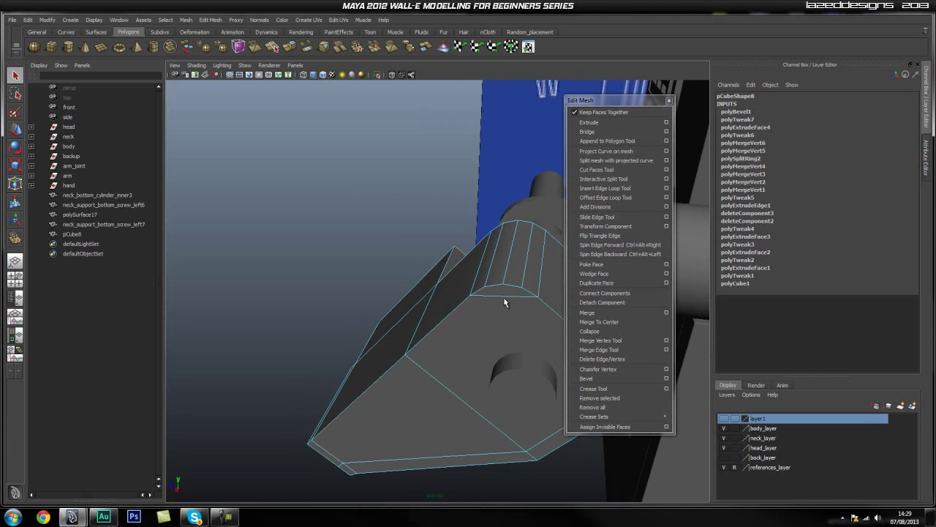
{"action": "left_click_drag", "start_coordinate": [505, 292], "coordinate": [398, 251], "text": "alt"}
{"action": "left_click", "coordinate": [391, 191]}
{"action": "right_click_drag", "start_coordinate": [393, 233], "coordinate": [371, 243], "text": "shift"}
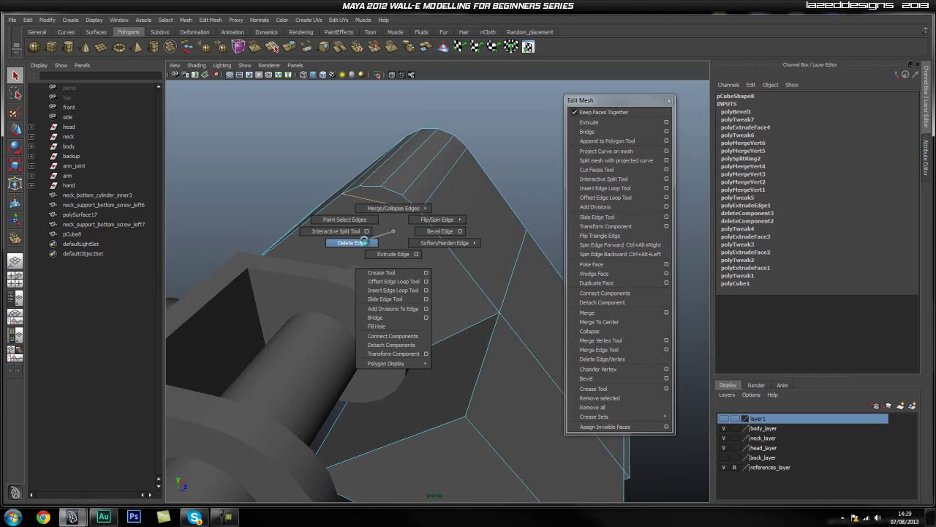
{"action": "right_click_drag", "start_coordinate": [365, 243], "coordinate": [365, 244], "text": "shift"}
Step: Use the Interactive Split Tool to cut edges from the rounded bevel's lower vertices across the hand block's side faces
{"action": "left_click_drag", "start_coordinate": [487, 227], "coordinate": [395, 326], "text": "alt"}
{"action": "left_click", "coordinate": [608, 189]}
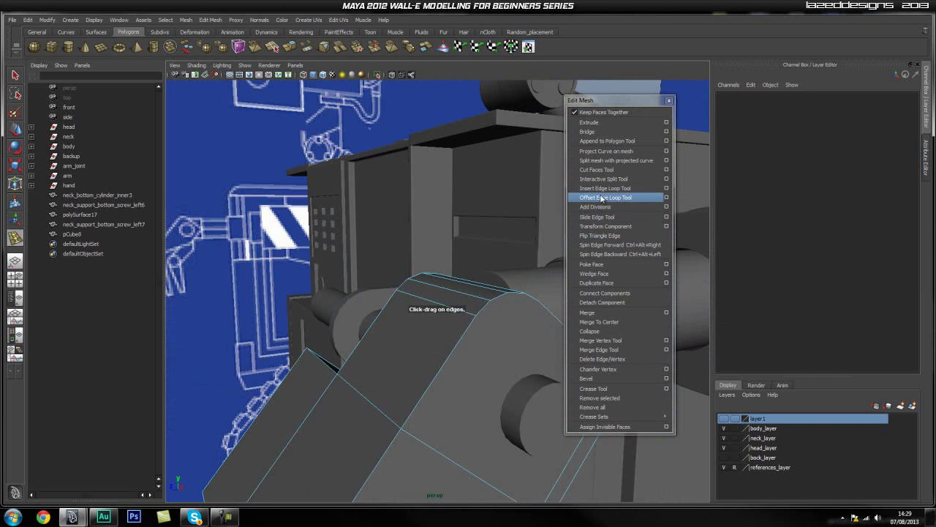
{"action": "left_click_drag", "start_coordinate": [475, 318], "coordinate": [461, 338], "text": "alt"}
{"action": "left_click_drag", "start_coordinate": [512, 412], "coordinate": [406, 376]}
{"action": "left_click_drag", "start_coordinate": [411, 300], "coordinate": [429, 349], "text": "alt"}
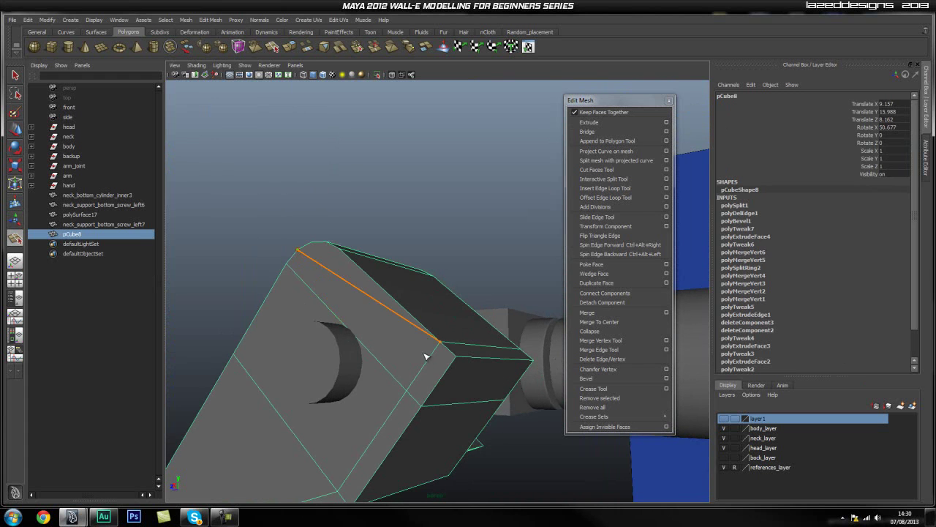
{"action": "left_click", "coordinate": [438, 381]}
{"action": "left_click_drag", "start_coordinate": [524, 375], "coordinate": [422, 323], "text": "alt"}
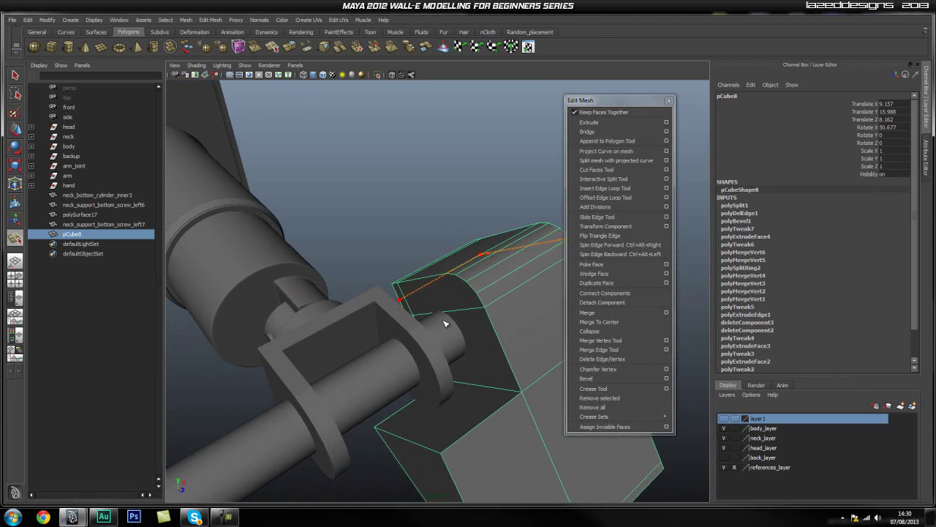
{"action": "key", "text": "Return"}
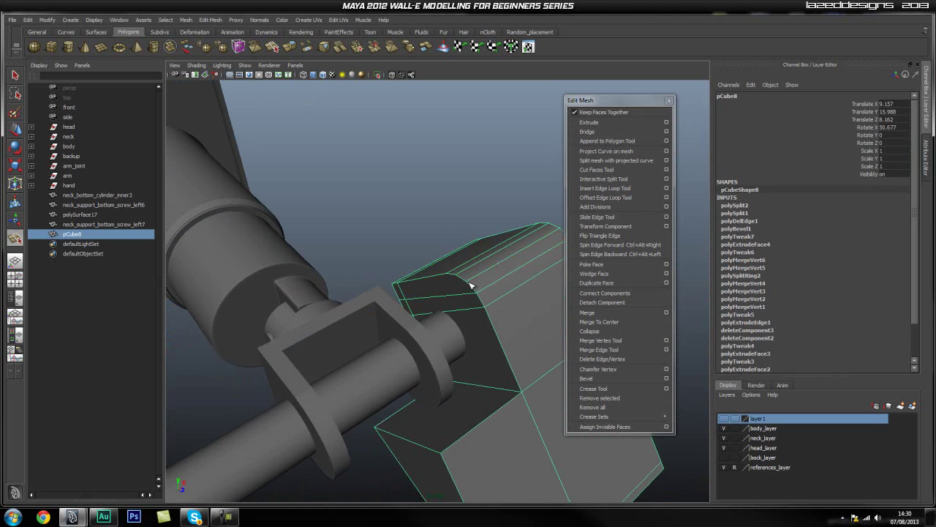
Step: Split another line of edges from the next bevel vertex across the block's side and end faces to the opposite side
{"action": "left_click_drag", "start_coordinate": [427, 295], "coordinate": [522, 286], "text": "alt"}
{"action": "left_click", "coordinate": [459, 298]}
{"action": "left_click_drag", "start_coordinate": [460, 301], "coordinate": [390, 341], "text": "alt"}
{"action": "left_click", "coordinate": [340, 403]}
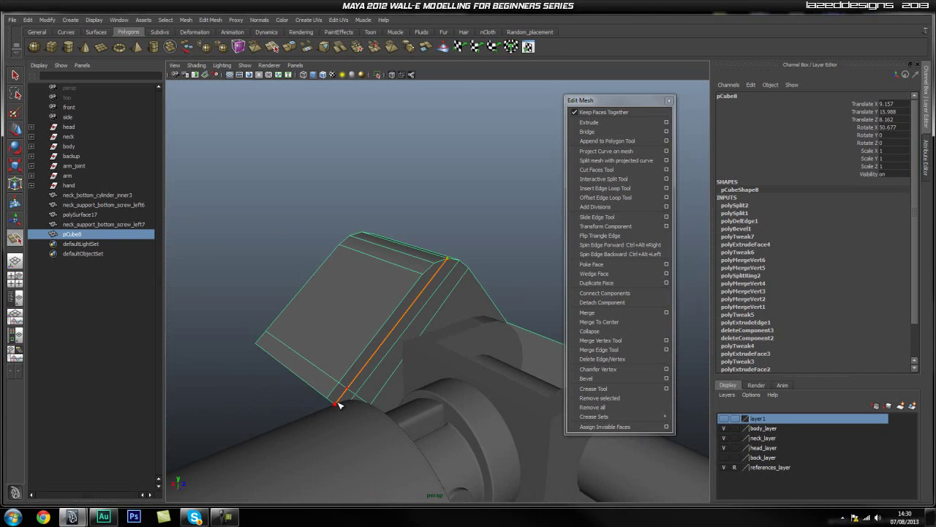
{"action": "left_click_drag", "start_coordinate": [292, 392], "coordinate": [368, 351], "text": "alt"}
{"action": "left_click", "coordinate": [374, 392]}
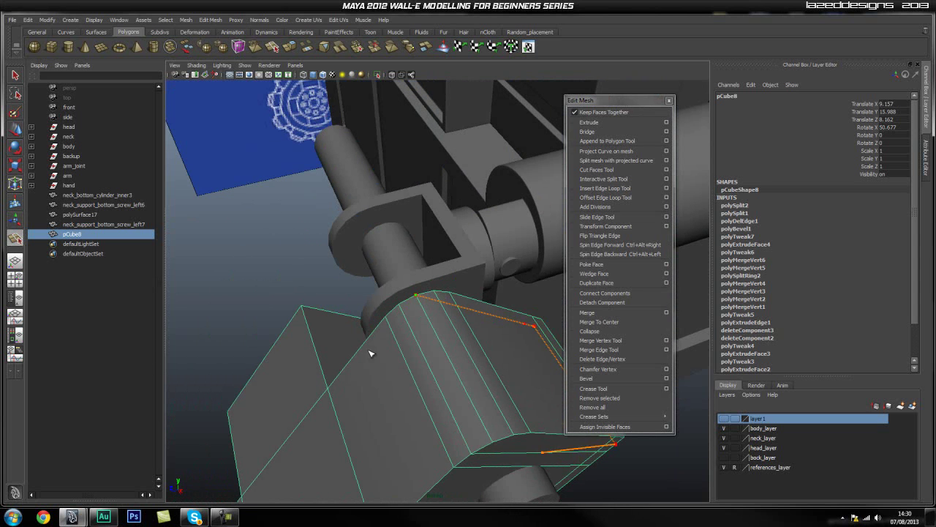
{"action": "left_click_drag", "start_coordinate": [500, 451], "coordinate": [449, 399]}
{"action": "key", "text": "Return"}
Step: Split the remaining bevel vertex around the block's side and end faces, completing the edge lines, and leave the split tool
{"action": "left_click", "coordinate": [388, 346]}
{"action": "left_click_drag", "start_coordinate": [505, 410], "coordinate": [327, 401], "text": "alt"}
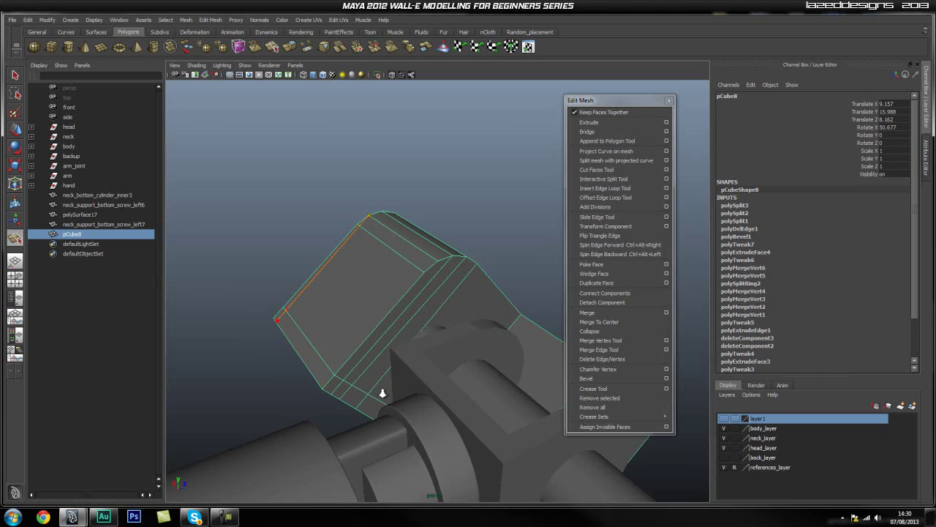
{"action": "left_click_drag", "start_coordinate": [352, 394], "coordinate": [299, 420], "text": "alt"}
{"action": "left_click", "coordinate": [298, 419]}
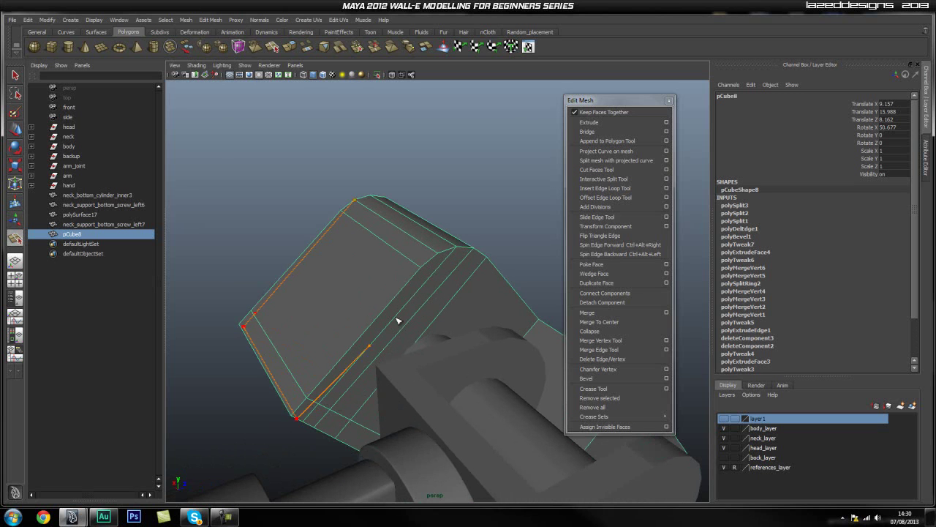
{"action": "right_click", "coordinate": [438, 256]}
{"action": "left_click_drag", "start_coordinate": [359, 314], "coordinate": [402, 340], "text": "alt"}
{"action": "key", "text": "q"}
{"action": "right_click", "coordinate": [402, 339]}
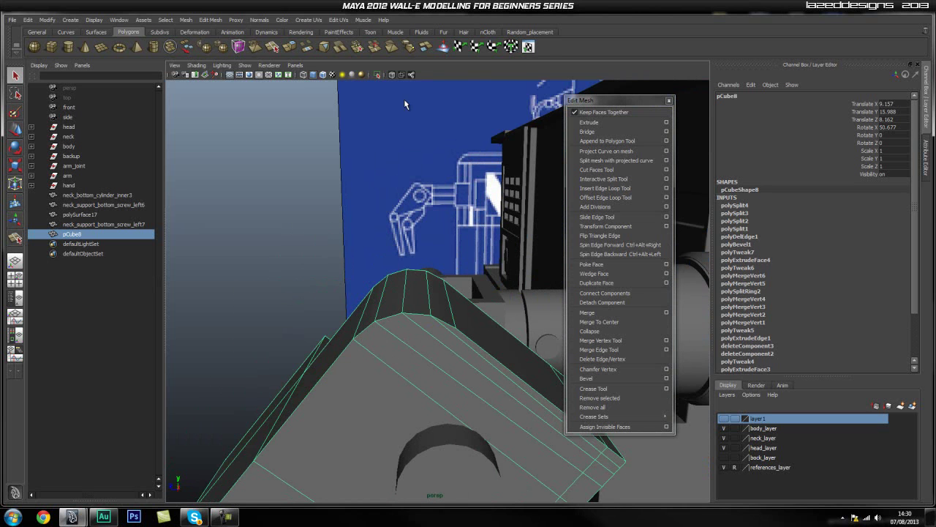
Step: Isolate the hand block and select the edges running from the start of its rounded corner across the side face
{"action": "left_click_drag", "start_coordinate": [467, 298], "coordinate": [388, 366], "text": "alt"}
{"action": "right_click_drag", "start_coordinate": [335, 350], "coordinate": [338, 326]}
{"action": "left_click", "coordinate": [370, 364]}
{"action": "left_click_drag", "start_coordinate": [370, 364], "coordinate": [474, 354], "text": "alt"}
{"action": "key", "text": "w"}
{"action": "key", "text": "r"}
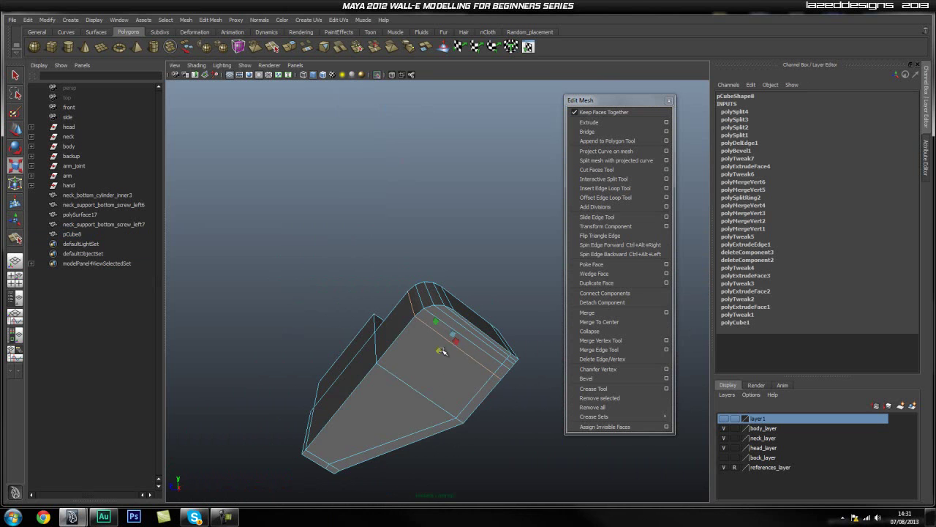
{"action": "right_click_drag", "start_coordinate": [365, 374], "coordinate": [458, 350], "text": "alt"}
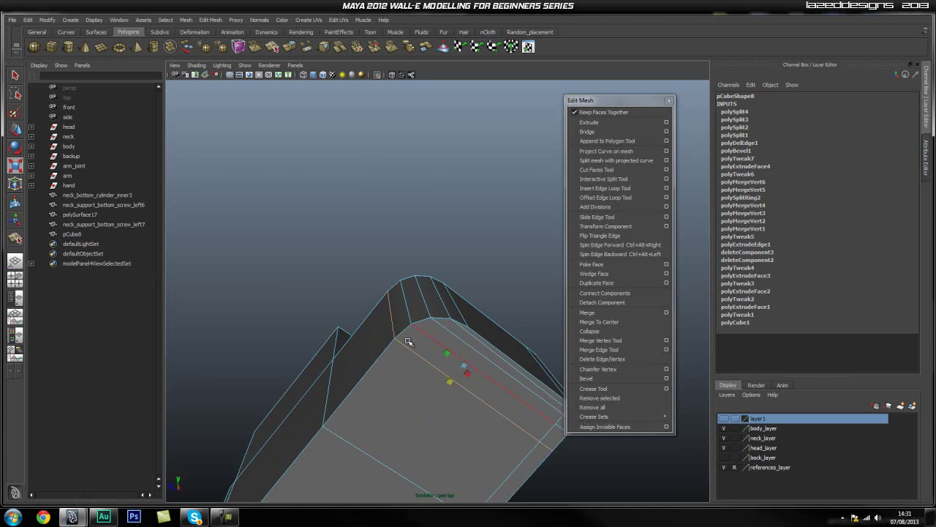
Step: Nudge the middle edge lines of the rounded corner to even out the curve, and show the whole model again
{"action": "left_click_drag", "start_coordinate": [424, 333], "coordinate": [480, 349]}
{"action": "key", "text": "w"}
{"action": "left_click_drag", "start_coordinate": [472, 366], "coordinate": [463, 367]}
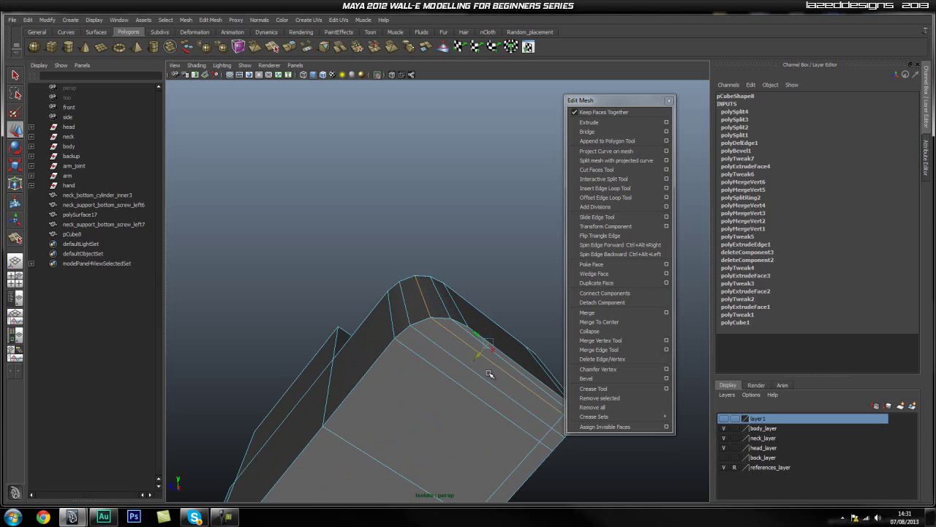
{"action": "key", "text": "r"}
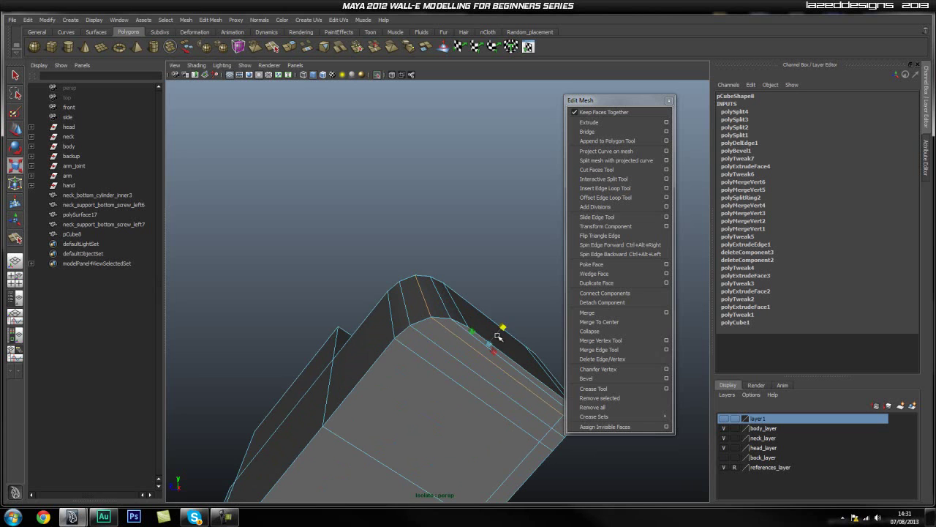
{"action": "key", "text": "w"}
{"action": "left_click_drag", "start_coordinate": [479, 358], "coordinate": [477, 359]}
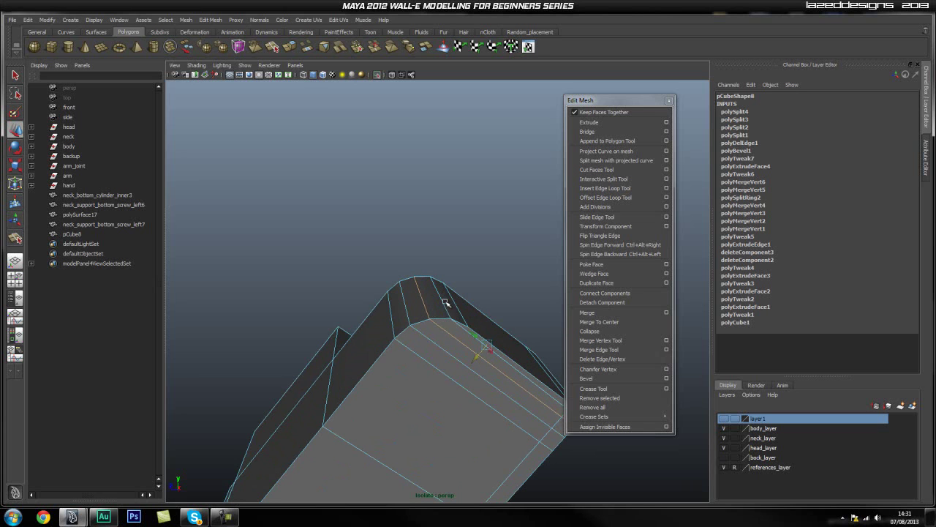
{"action": "key", "text": "r"}
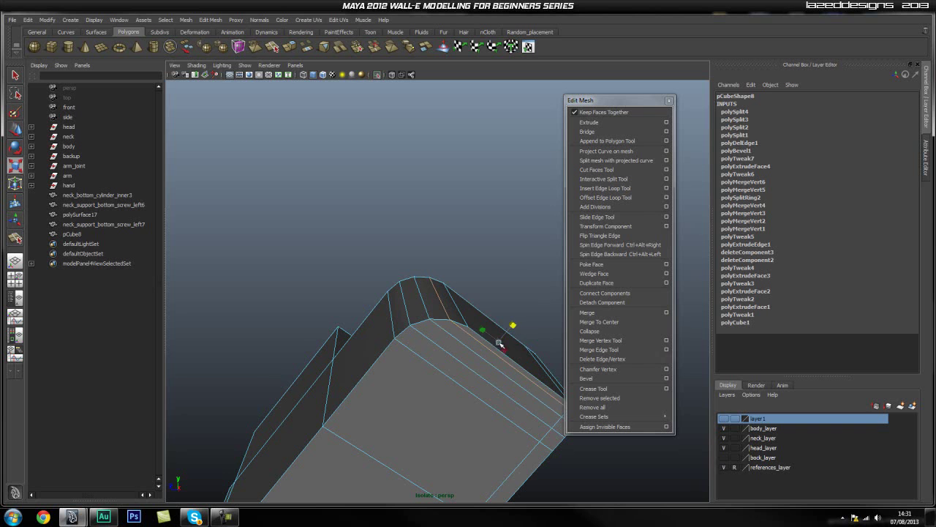
{"action": "key", "text": "w"}
{"action": "left_click_drag", "start_coordinate": [490, 417], "coordinate": [458, 386], "text": "alt"}
{"action": "left_click", "coordinate": [378, 75]}
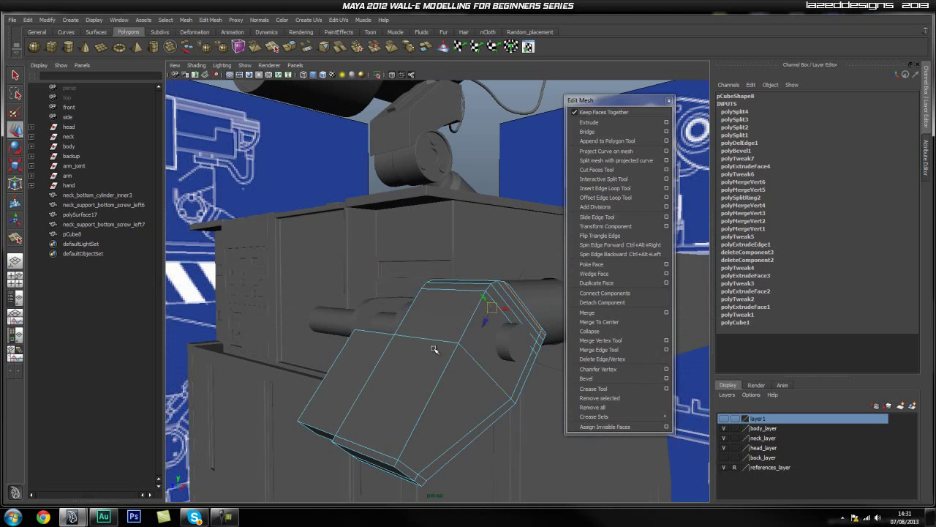
Step: Reselect the hand block as an object, isolate it and switch to selecting its faces
{"action": "right_click_drag", "start_coordinate": [429, 349], "coordinate": [465, 335]}
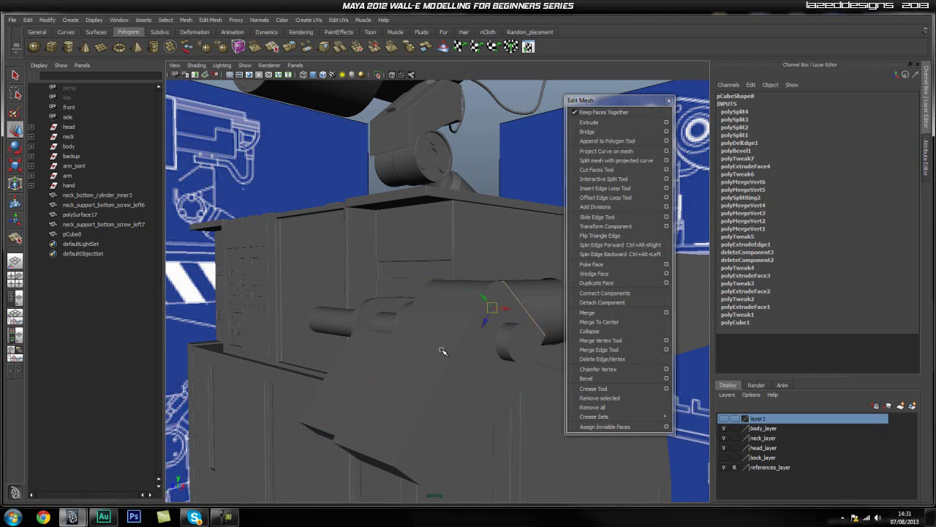
{"action": "key", "text": "F8"}
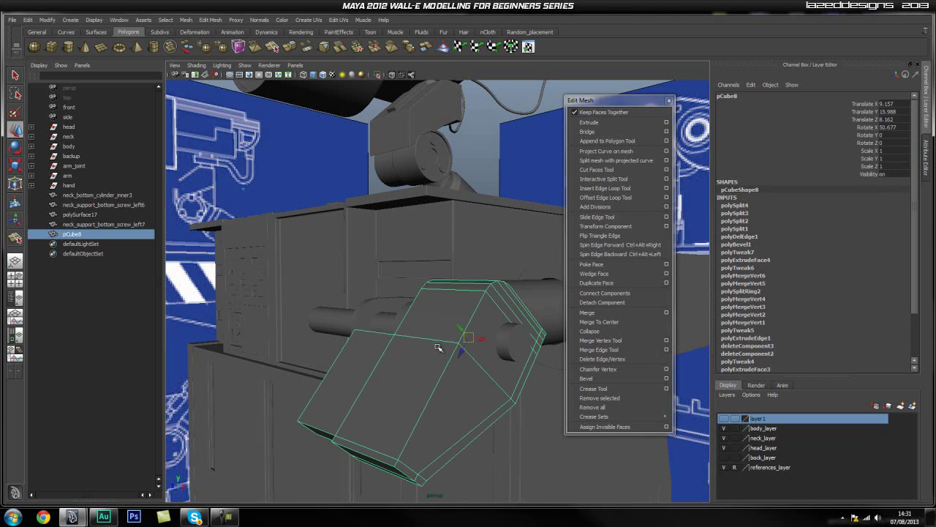
{"action": "left_click", "coordinate": [378, 76]}
{"action": "left_click", "coordinate": [505, 235]}
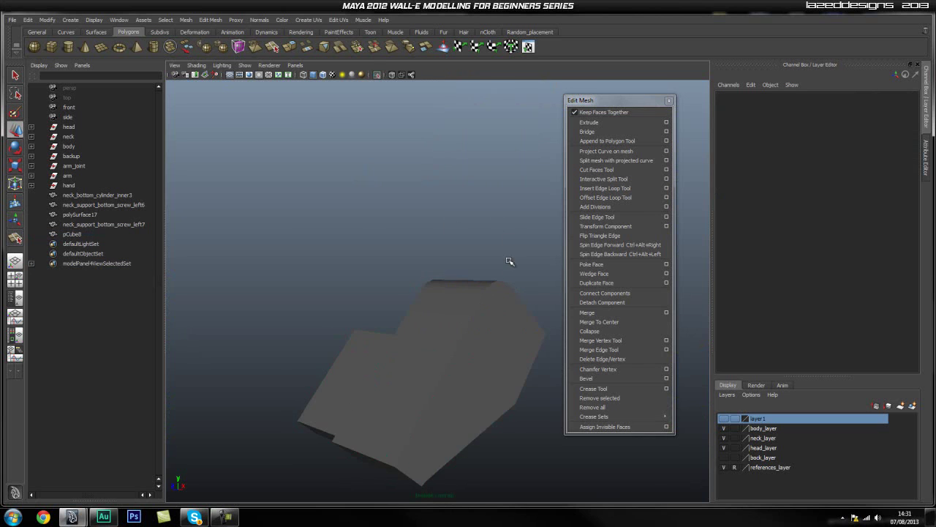
{"action": "left_click_drag", "start_coordinate": [502, 229], "coordinate": [445, 311], "text": "alt"}
{"action": "left_click", "coordinate": [442, 313]}
{"action": "left_click_drag", "start_coordinate": [306, 368], "coordinate": [371, 375], "text": "alt"}
{"action": "right_click_drag", "start_coordinate": [376, 370], "coordinate": [376, 377]}
{"action": "left_click", "coordinate": [376, 377]}
{"action": "left_click_drag", "start_coordinate": [375, 377], "coordinate": [393, 388], "text": "alt"}
{"action": "left_click", "coordinate": [346, 403]}
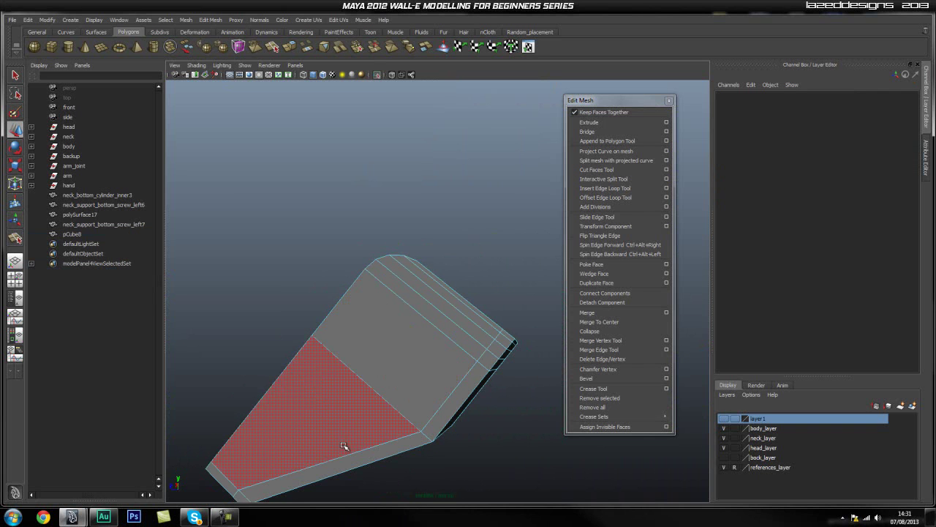
{"action": "scroll", "coordinate": [259, 450], "scroll_direction": "down", "scroll_amount": 2}
{"action": "left_click", "coordinate": [262, 450]}
{"action": "left_click_drag", "start_coordinate": [282, 443], "coordinate": [331, 390], "text": "alt"}
{"action": "middle_click_drag", "start_coordinate": [331, 390], "coordinate": [332, 379], "text": "alt"}
{"action": "left_click", "coordinate": [255, 410]}
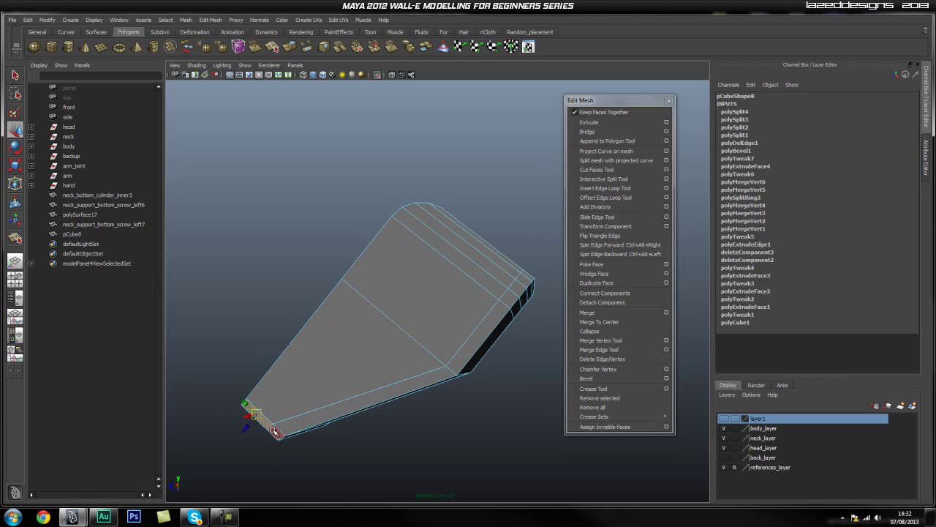
{"action": "left_click", "coordinate": [305, 422], "text": "shift"}
{"action": "left_click", "coordinate": [321, 370], "text": "shift"}
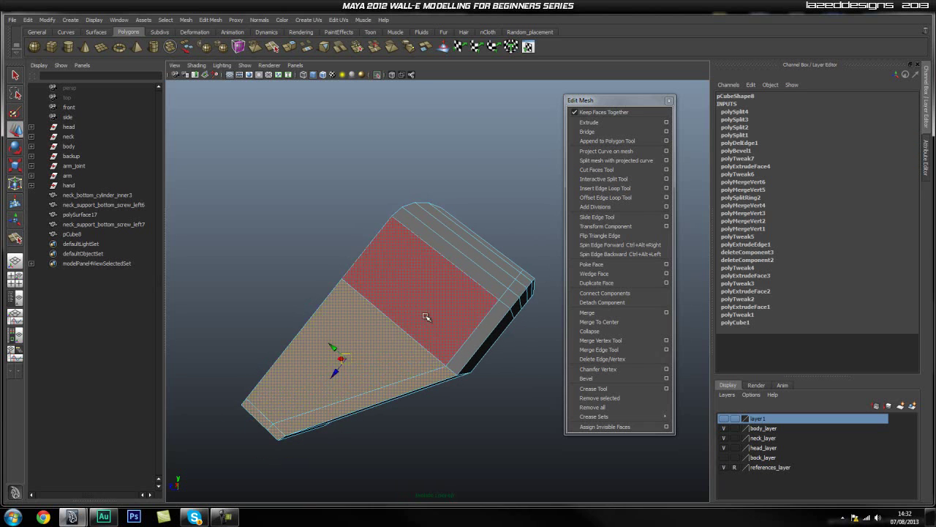
{"action": "mouse_move", "coordinate": [267, 359]}
{"action": "left_mouse_down", "text": "alt"}
{"action": "mouse_move", "coordinate": [403, 391]}
{"action": "mouse_move", "coordinate": [393, 354]}
{"action": "mouse_move", "coordinate": [272, 364]}
{"action": "mouse_move", "coordinate": [278, 372]}
{"action": "left_mouse_up", "text": "alt"}
{"action": "left_click", "coordinate": [492, 411]}
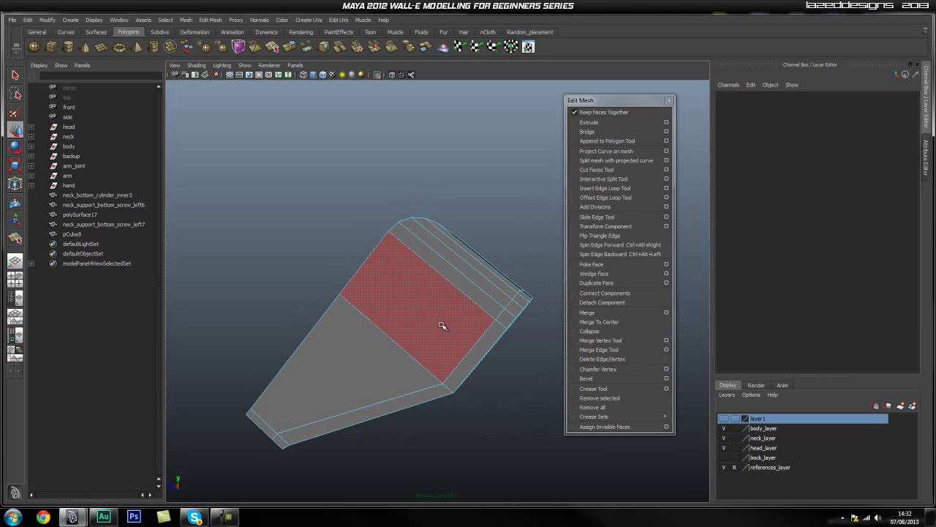
Step: Select all faces of the block's rounded upper section in the side view and return to the perspective view
{"action": "key", "text": "space"}
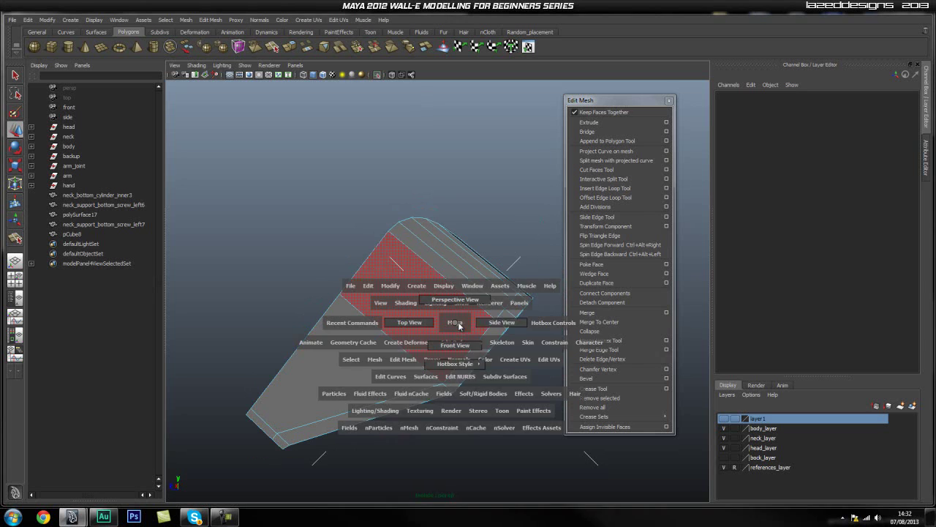
{"action": "left_click_drag", "start_coordinate": [457, 324], "coordinate": [485, 326]}
{"action": "middle_click_drag", "start_coordinate": [549, 118], "coordinate": [442, 280], "text": "alt"}
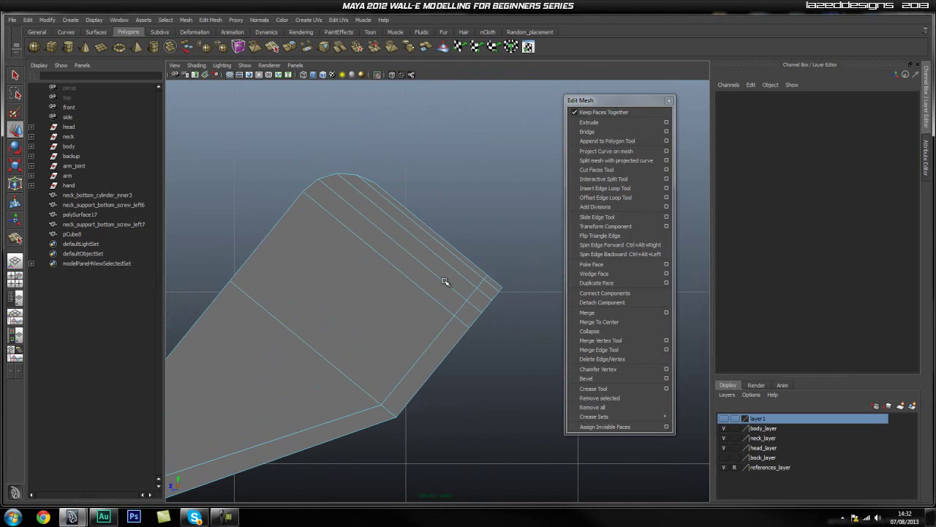
{"action": "left_click_drag", "start_coordinate": [527, 195], "coordinate": [414, 399]}
{"action": "key", "text": "space"}
{"action": "left_click_drag", "start_coordinate": [404, 341], "coordinate": [407, 317]}
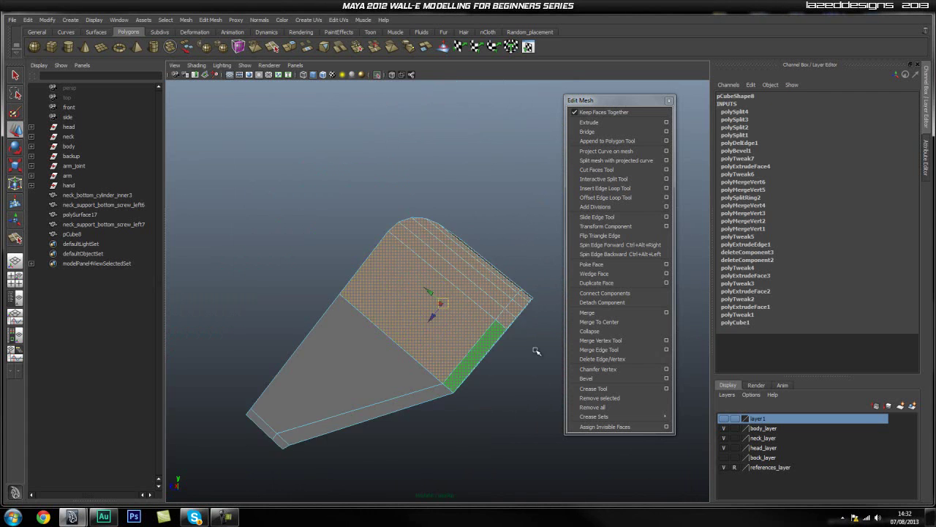
Step: Deselect the block's end faces and narrow strips so that only the upper section's flat side faces stay selected
{"action": "left_click_drag", "start_coordinate": [532, 352], "coordinate": [469, 362], "text": "alt"}
{"action": "left_click", "coordinate": [406, 277], "text": "ctrl"}
{"action": "left_click", "coordinate": [418, 326], "text": "ctrl"}
{"action": "left_click_drag", "start_coordinate": [359, 373], "coordinate": [394, 354], "text": "alt"}
{"action": "scroll", "coordinate": [370, 364], "scroll_direction": "up", "scroll_amount": 4}
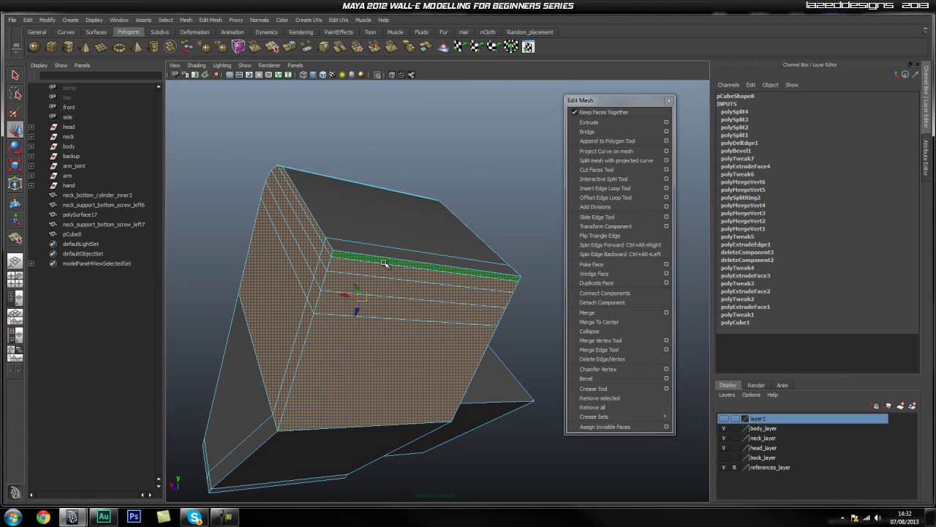
{"action": "left_click", "coordinate": [384, 262], "text": "ctrl"}
{"action": "left_click", "coordinate": [381, 280], "text": "ctrl"}
{"action": "left_click", "coordinate": [364, 268]}
{"action": "key", "text": "Delete"}
{"action": "left_click", "coordinate": [398, 310]}
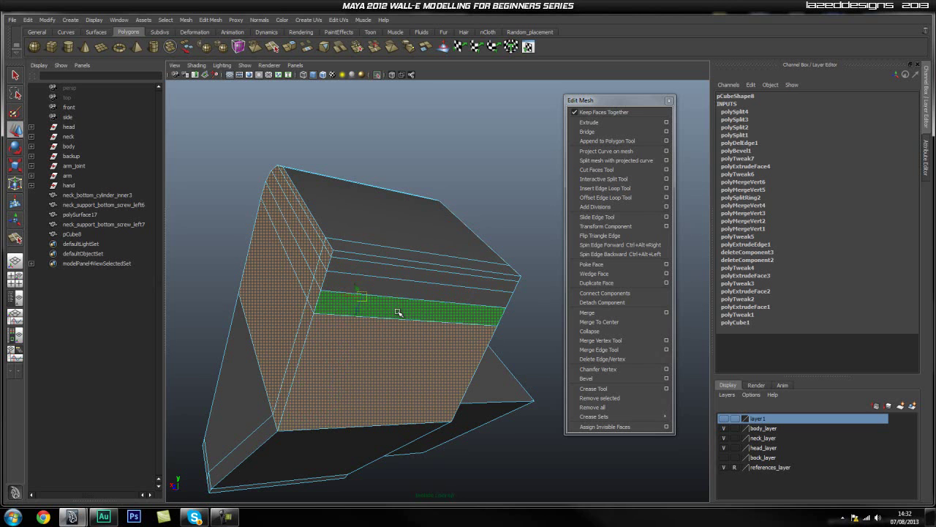
{"action": "key", "text": "Delete"}
{"action": "left_click", "coordinate": [391, 339]}
{"action": "key", "text": "Delete"}
Step: Extrude the selected side faces with an offset of 0.1
{"action": "left_click_drag", "start_coordinate": [508, 391], "coordinate": [523, 316], "text": "alt"}
{"action": "left_click", "coordinate": [590, 122]}
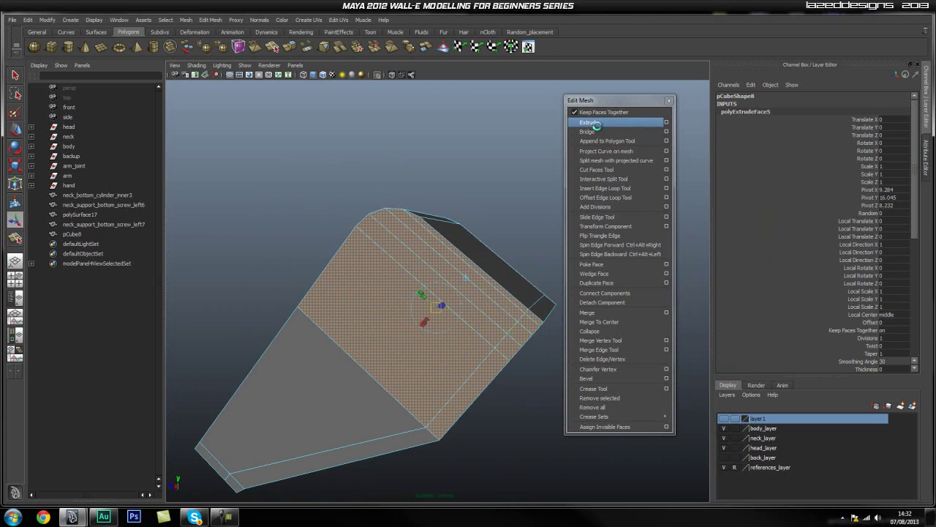
{"action": "scroll", "coordinate": [865, 341], "scroll_direction": "down", "scroll_amount": 3}
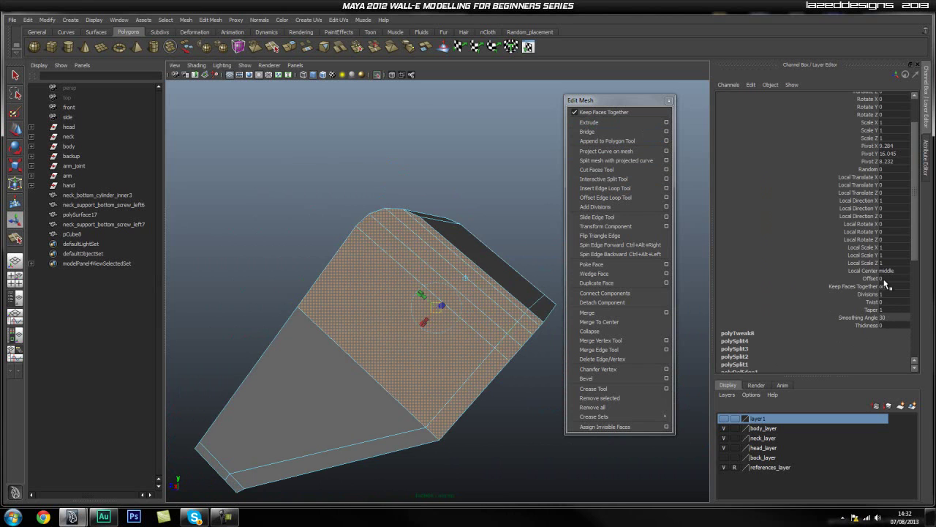
{"action": "type", "text": "0.1"}
{"action": "key", "text": "Return"}
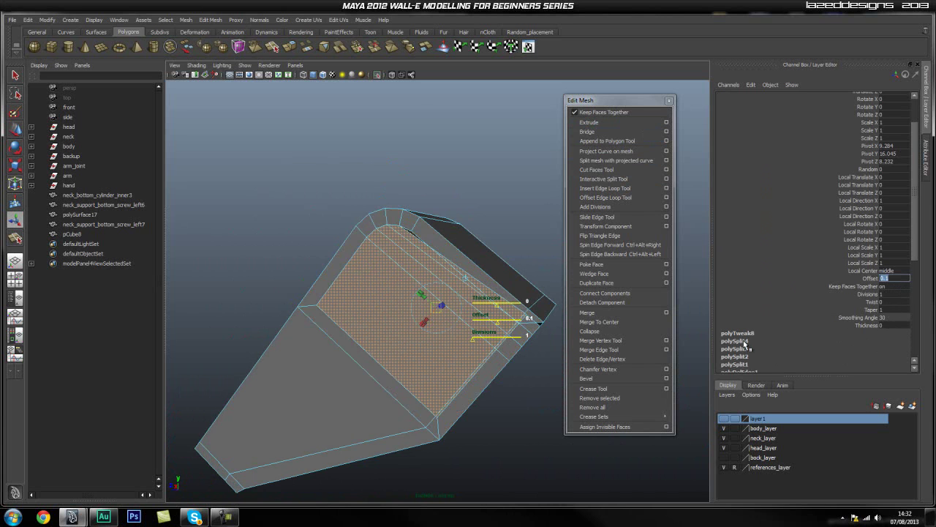
Step: Set the extrusion's offset to 0.01 and clear the face selection
{"action": "type", "text": "0.01"}
{"action": "key", "text": "Return"}
{"action": "right_click_drag", "start_coordinate": [346, 249], "coordinate": [532, 284], "text": "alt"}
{"action": "left_click_drag", "start_coordinate": [533, 284], "coordinate": [444, 238], "text": "alt"}
{"action": "left_click", "coordinate": [521, 140]}
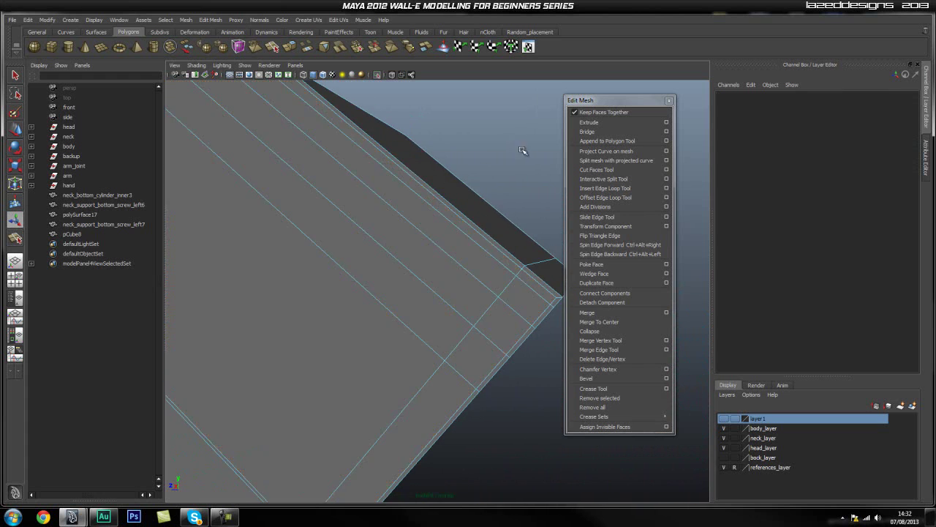
Step: Split the narrow end face at the block's corner, linking the inner corners of the offset borders on both sides
{"action": "scroll", "coordinate": [496, 305], "scroll_direction": "down", "scroll_amount": 3}
{"action": "left_click_drag", "start_coordinate": [486, 312], "coordinate": [442, 294], "text": "alt"}
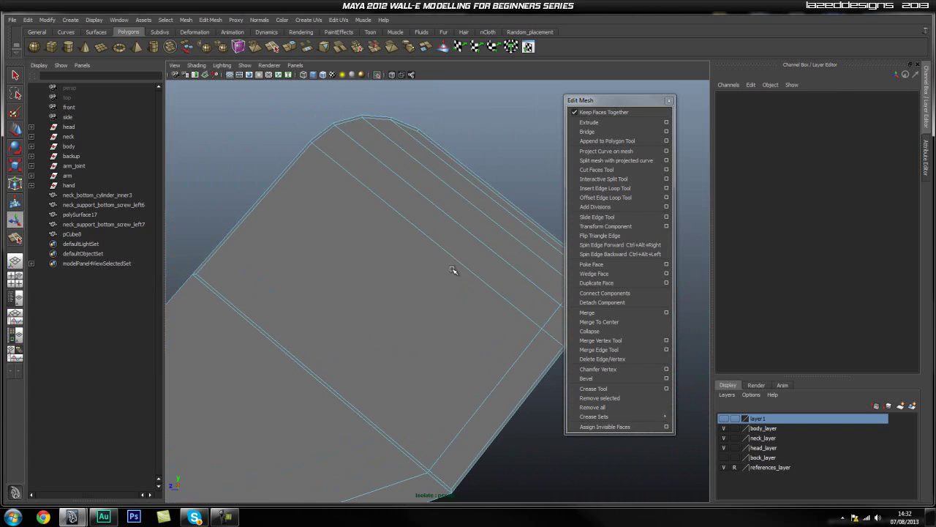
{"action": "left_click_drag", "start_coordinate": [447, 368], "coordinate": [418, 338], "text": "alt"}
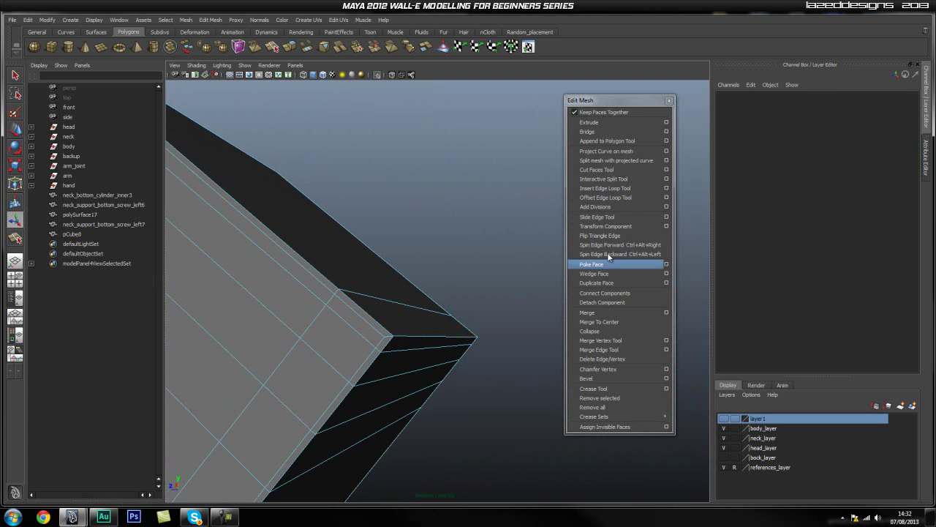
{"action": "left_click", "coordinate": [605, 188]}
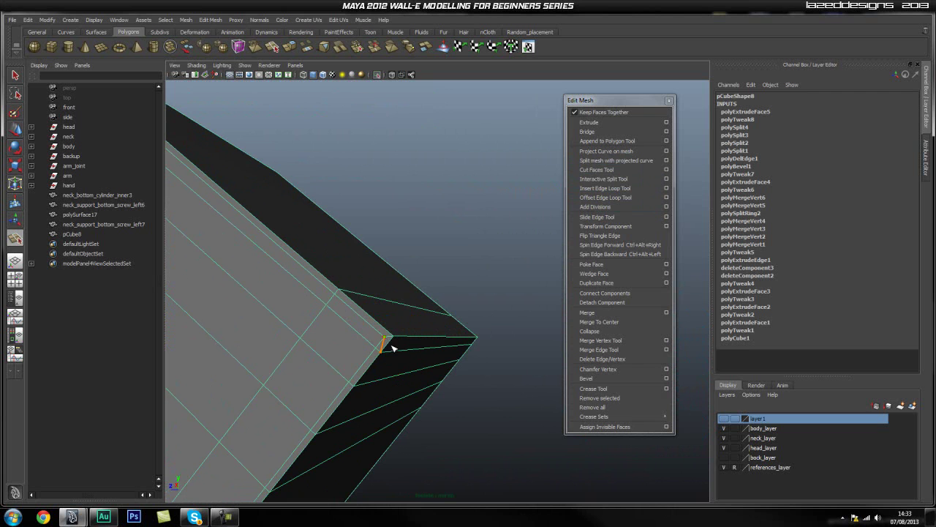
{"action": "left_click_drag", "start_coordinate": [395, 348], "coordinate": [444, 369], "text": "alt"}
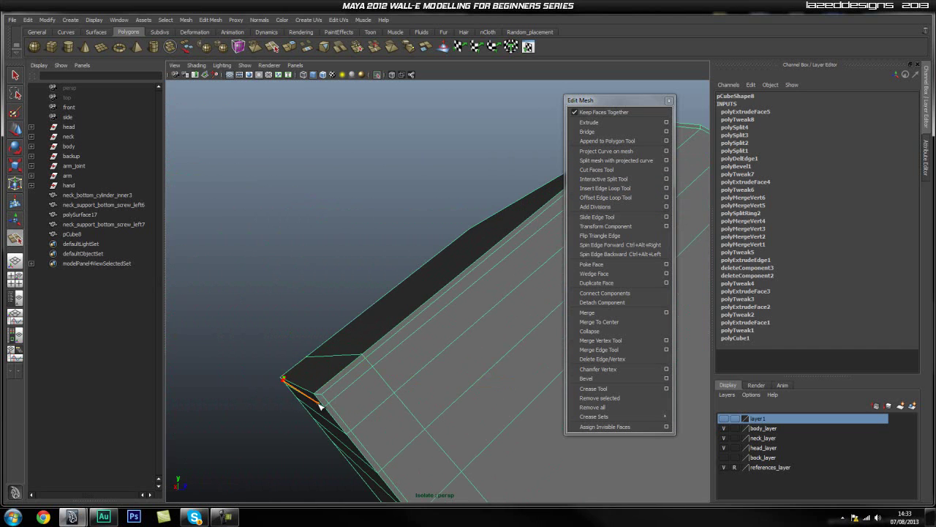
{"action": "left_click_drag", "start_coordinate": [330, 396], "coordinate": [286, 413], "text": "alt"}
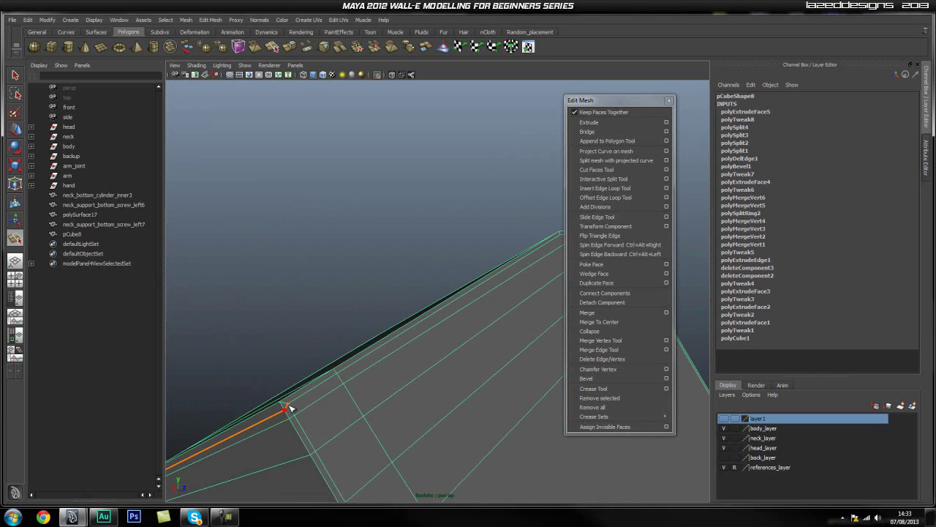
{"action": "key", "text": "Return"}
Step: Delete the short diagonal edges joining the offset borders' inner corners to the block's outer corner on both sides
{"action": "right_click_drag", "start_coordinate": [286, 400], "coordinate": [287, 322]}
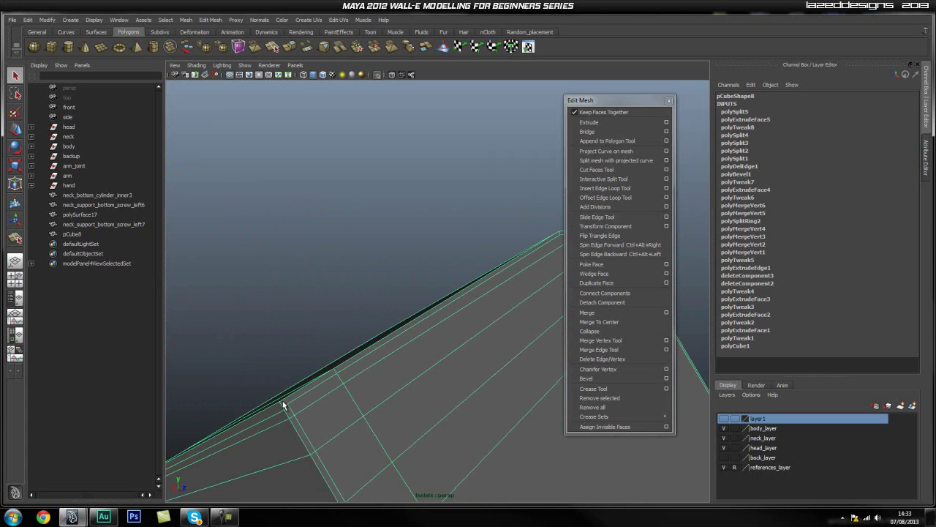
{"action": "left_click_drag", "start_coordinate": [228, 412], "coordinate": [314, 395], "text": "alt"}
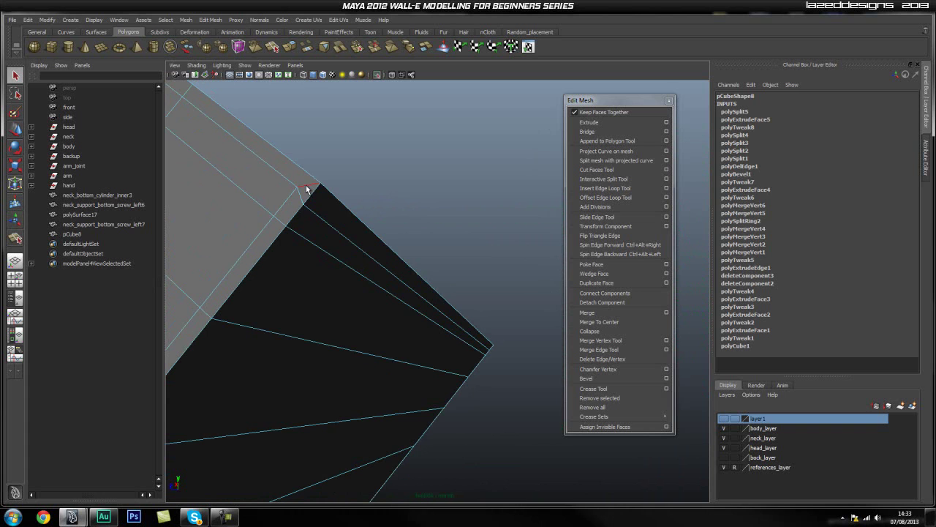
{"action": "right_click_drag", "start_coordinate": [303, 205], "coordinate": [278, 213], "text": "shift"}
{"action": "left_click_drag", "start_coordinate": [355, 266], "coordinate": [346, 256], "text": "alt"}
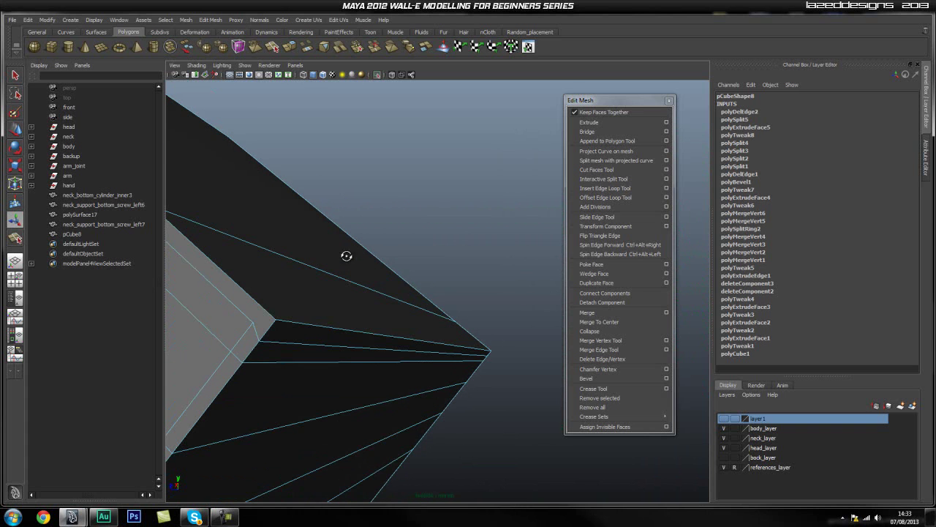
Step: Move the new split's end vertices level with the inner corners of the offset borders on both sides
{"action": "right_click_drag", "start_coordinate": [261, 344], "coordinate": [220, 343]}
{"action": "left_click", "coordinate": [259, 341]}
{"action": "key", "text": "w"}
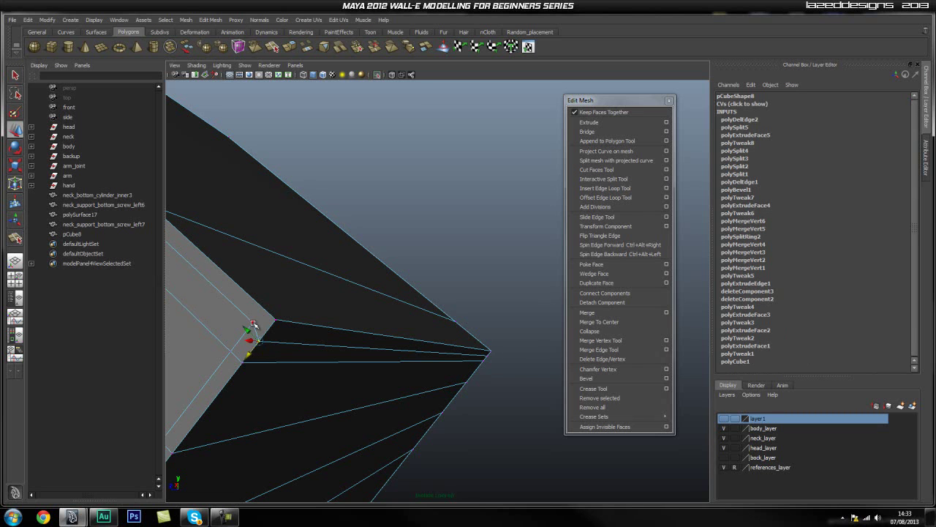
{"action": "middle_click_drag", "start_coordinate": [252, 323], "coordinate": [252, 321]}
{"action": "left_click_drag", "start_coordinate": [461, 353], "coordinate": [305, 345], "text": "alt"}
{"action": "right_click_drag", "start_coordinate": [307, 347], "coordinate": [416, 370], "text": "alt"}
{"action": "middle_click_drag", "start_coordinate": [273, 359], "coordinate": [348, 273], "text": "alt"}
{"action": "left_click_drag", "start_coordinate": [323, 308], "coordinate": [324, 332], "text": "alt"}
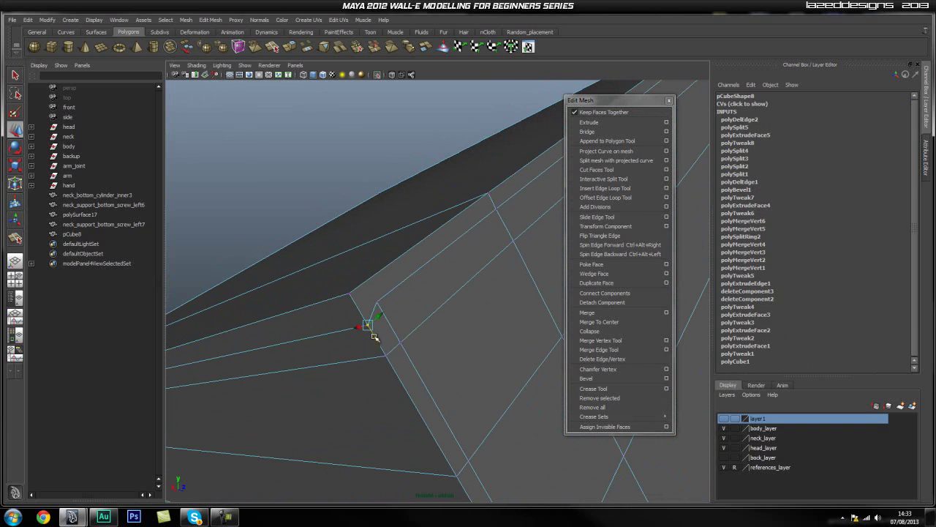
{"action": "middle_click_drag", "start_coordinate": [377, 303], "coordinate": [376, 301]}
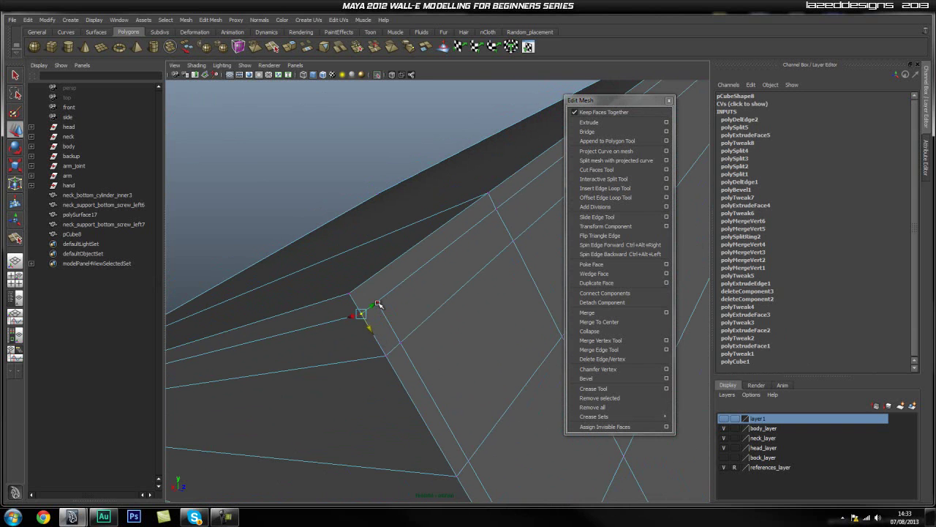
{"action": "left_click_drag", "start_coordinate": [380, 327], "coordinate": [372, 352], "text": "alt"}
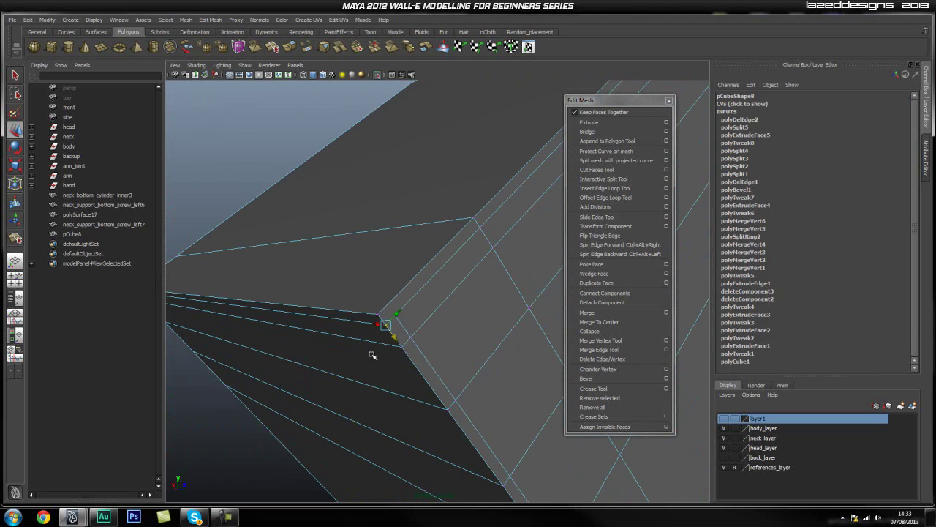
Step: Split the adjoining face at the same corner from one offset border's inner corner across to the opposite one
{"action": "left_click", "coordinate": [608, 188]}
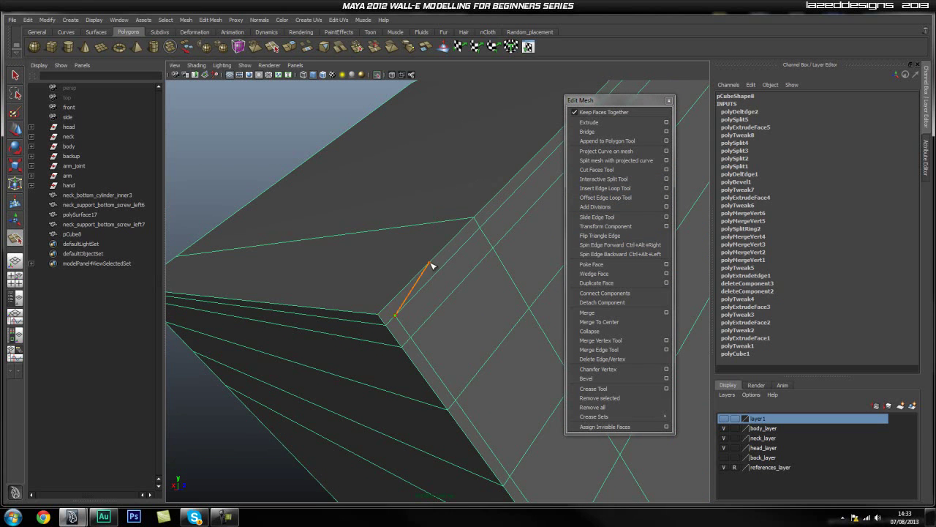
{"action": "left_click_drag", "start_coordinate": [285, 292], "coordinate": [288, 339], "text": "alt"}
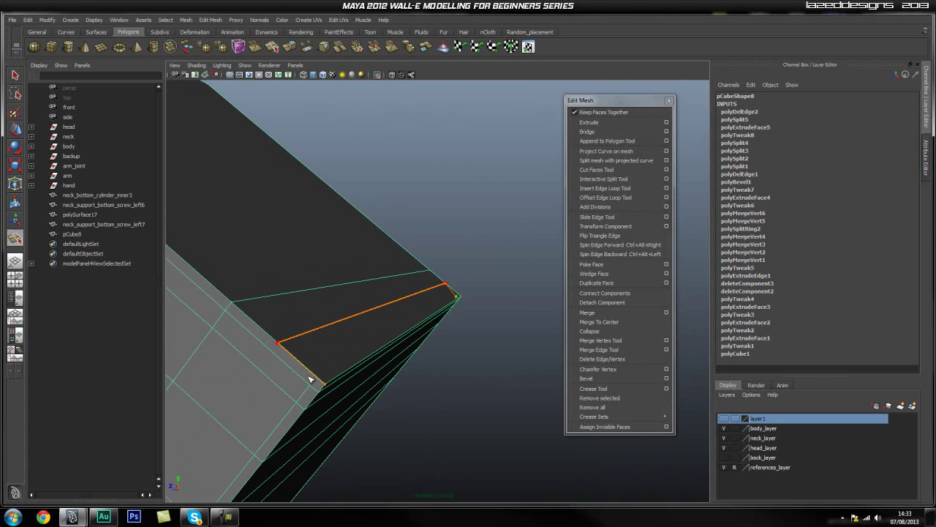
{"action": "key", "text": "Return"}
Step: Select both end vertices of the adjoining face's split and move them together level with the offset border's inner corner
{"action": "key", "text": "q"}
{"action": "right_click_drag", "start_coordinate": [285, 344], "coordinate": [266, 343]}
{"action": "left_click", "coordinate": [280, 343]}
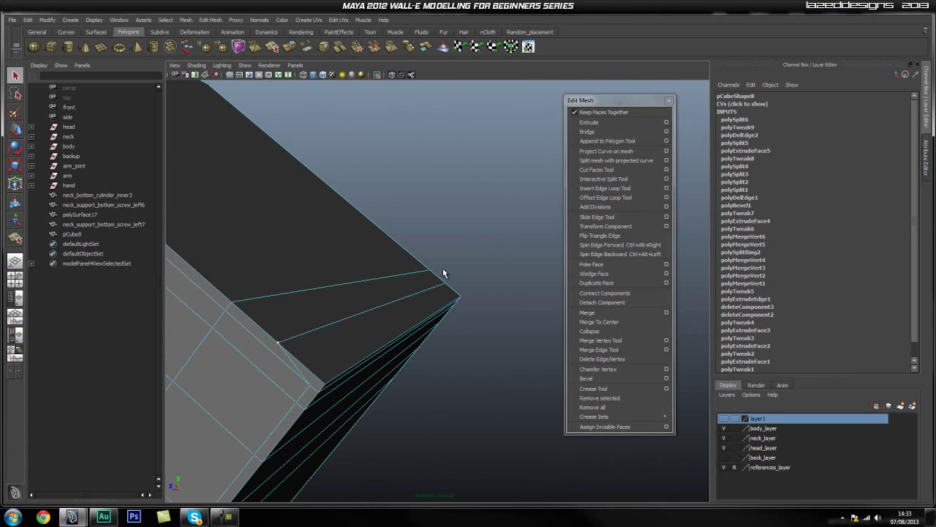
{"action": "key", "text": "w"}
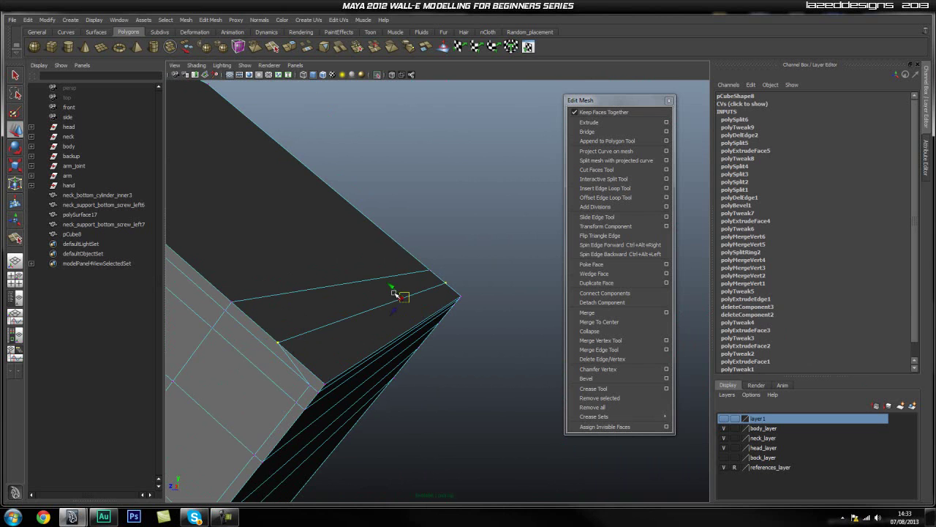
{"action": "middle_click_drag", "start_coordinate": [310, 384], "coordinate": [311, 386]}
{"action": "left_click_drag", "start_coordinate": [420, 395], "coordinate": [439, 390], "text": "alt"}
{"action": "left_click", "coordinate": [307, 235]}
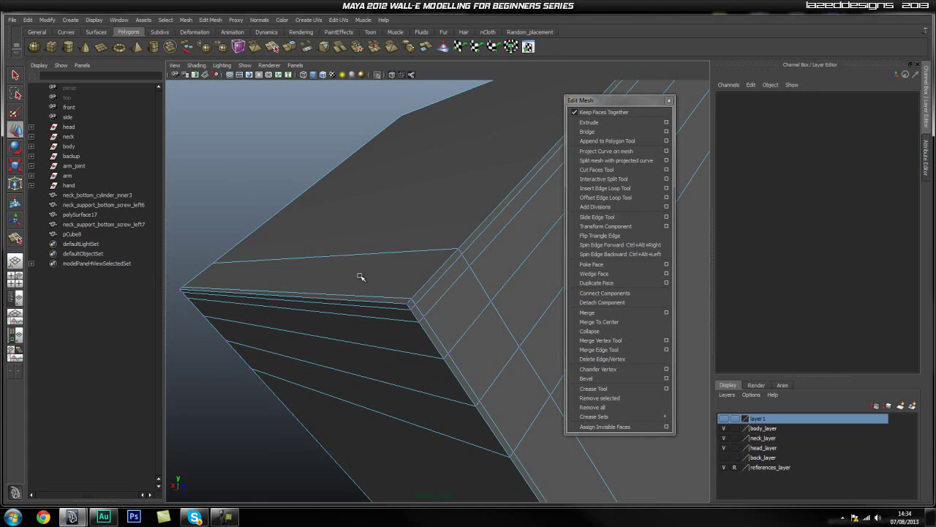
Step: Split the face beside the upper section's lower inside corner, linking the inner corners of both side borders
{"action": "left_click_drag", "start_coordinate": [307, 235], "coordinate": [464, 332], "text": "alt"}
{"action": "middle_click_drag", "start_coordinate": [520, 387], "coordinate": [439, 285], "text": "alt"}
{"action": "middle_click_drag", "start_coordinate": [523, 409], "coordinate": [460, 300], "text": "alt"}
{"action": "left_click_drag", "start_coordinate": [458, 346], "coordinate": [357, 317], "text": "alt"}
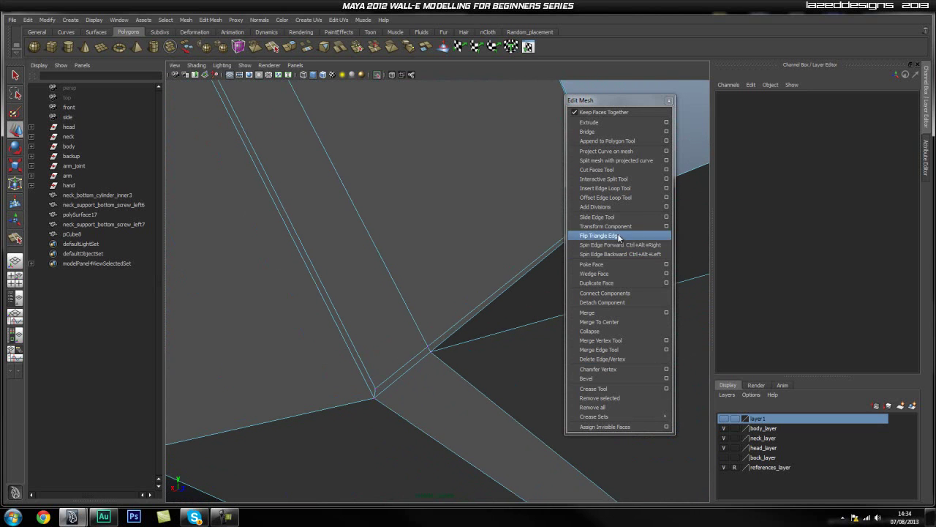
{"action": "left_click", "coordinate": [610, 190]}
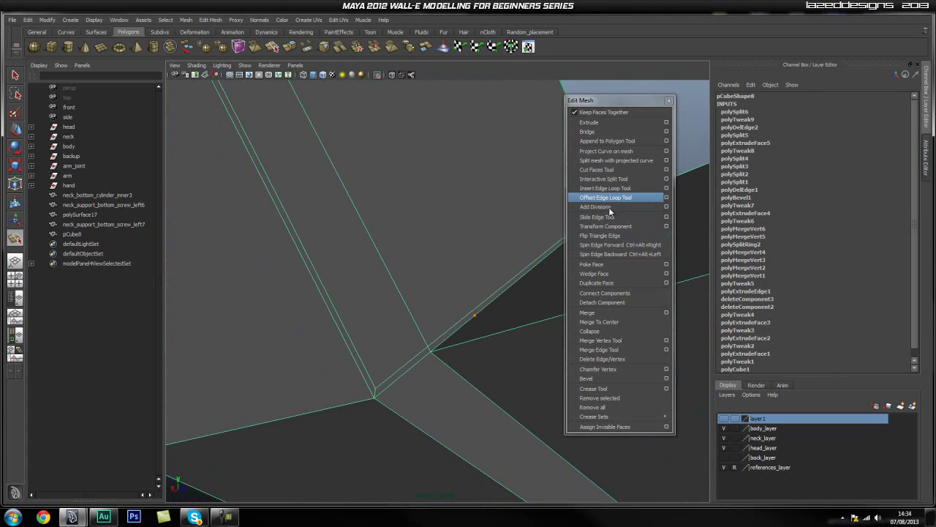
{"action": "left_click", "coordinate": [333, 354]}
{"action": "scroll", "coordinate": [329, 356], "scroll_direction": "down", "scroll_amount": 4}
{"action": "left_click_drag", "start_coordinate": [307, 370], "coordinate": [295, 266], "text": "alt"}
{"action": "scroll", "coordinate": [294, 265], "scroll_direction": "down", "scroll_amount": 4}
{"action": "middle_click_drag", "start_coordinate": [295, 266], "coordinate": [463, 407], "text": "alt"}
{"action": "scroll", "coordinate": [464, 408], "scroll_direction": "up", "scroll_amount": 4}
{"action": "middle_click_drag", "start_coordinate": [344, 378], "coordinate": [409, 319], "text": "alt"}
{"action": "left_click", "coordinate": [403, 372]}
{"action": "middle_click_drag", "start_coordinate": [452, 356], "coordinate": [425, 297], "text": "alt"}
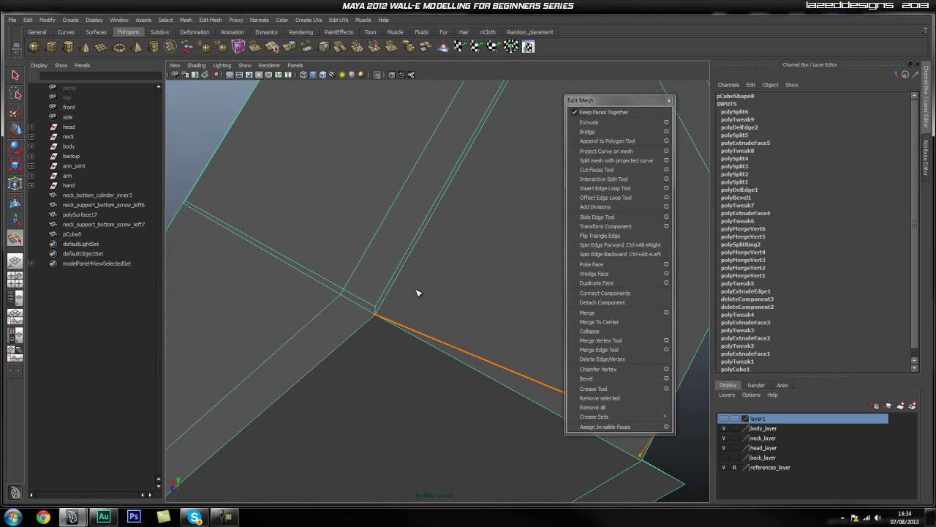
{"action": "left_click", "coordinate": [407, 269]}
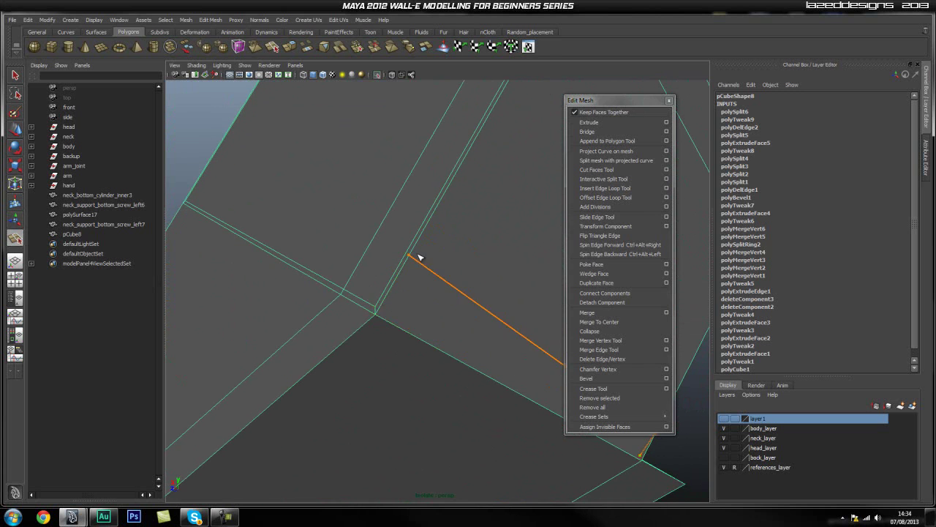
{"action": "left_click", "coordinate": [376, 306]}
{"action": "key", "text": "Return"}
Step: Snap the end vertices of the split at the inside corner level with the offset border's inner corner on each side
{"action": "right_click_drag", "start_coordinate": [356, 296], "coordinate": [428, 292], "text": "alt"}
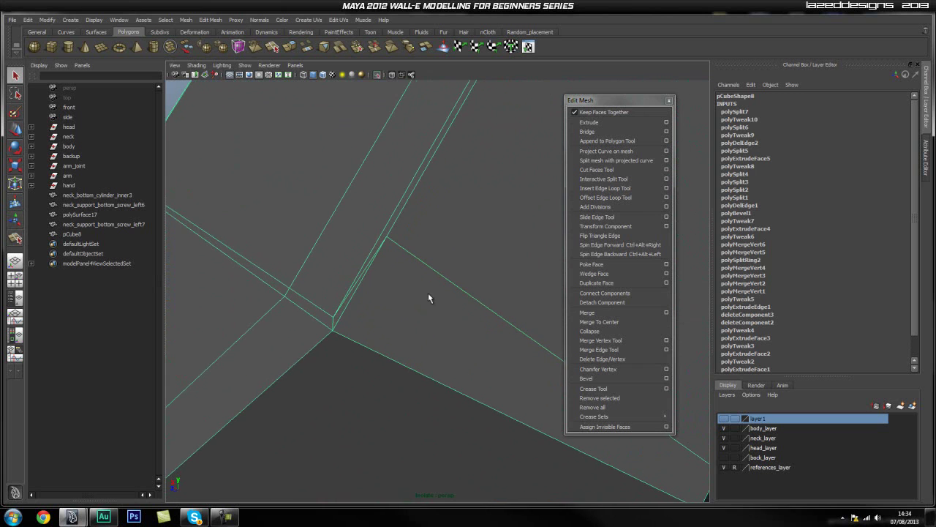
{"action": "right_click_drag", "start_coordinate": [397, 237], "coordinate": [362, 237]}
{"action": "left_click", "coordinate": [387, 239]}
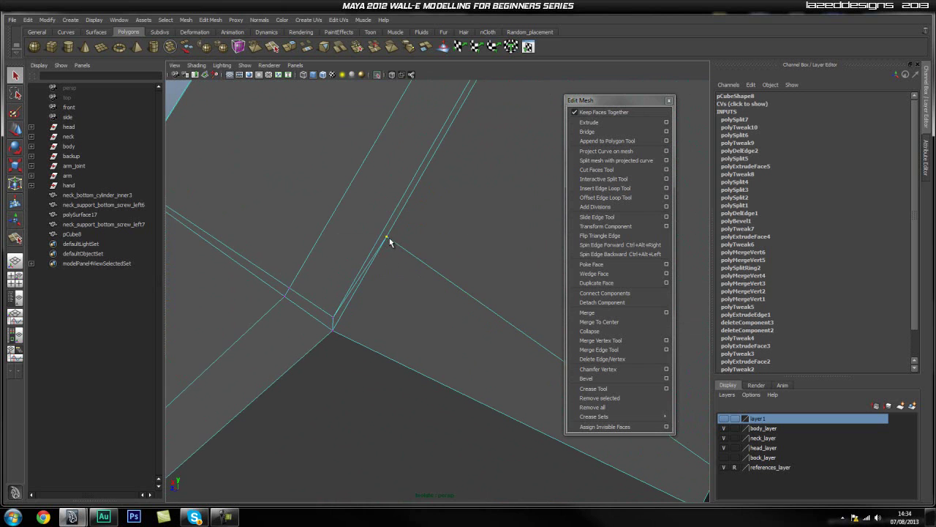
{"action": "left_click", "coordinate": [361, 277]}
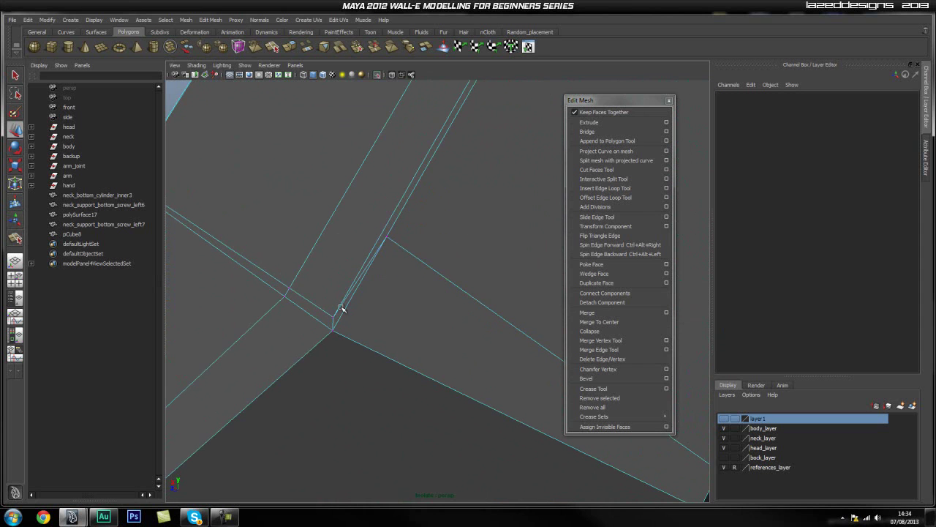
{"action": "left_click", "coordinate": [386, 238]}
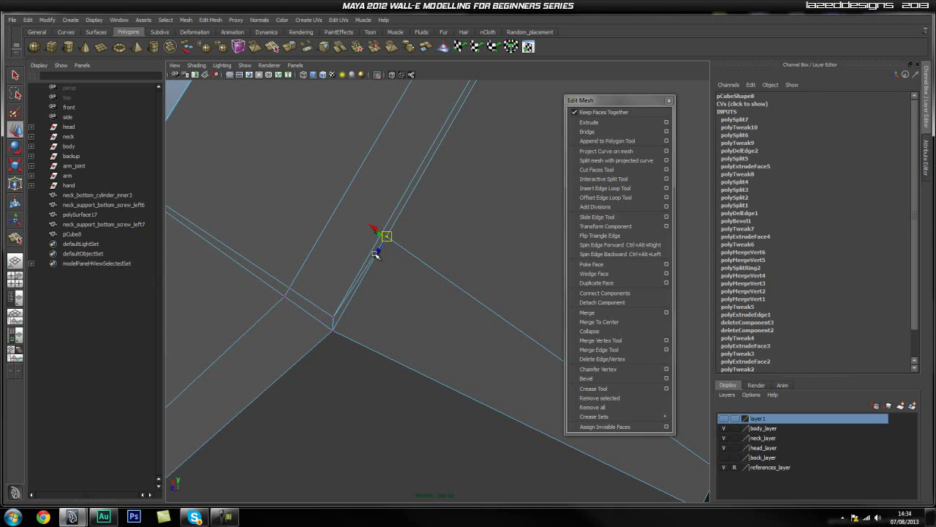
{"action": "middle_click_drag", "start_coordinate": [334, 316], "coordinate": [334, 320]}
{"action": "left_click_drag", "start_coordinate": [396, 361], "coordinate": [419, 318], "text": "alt"}
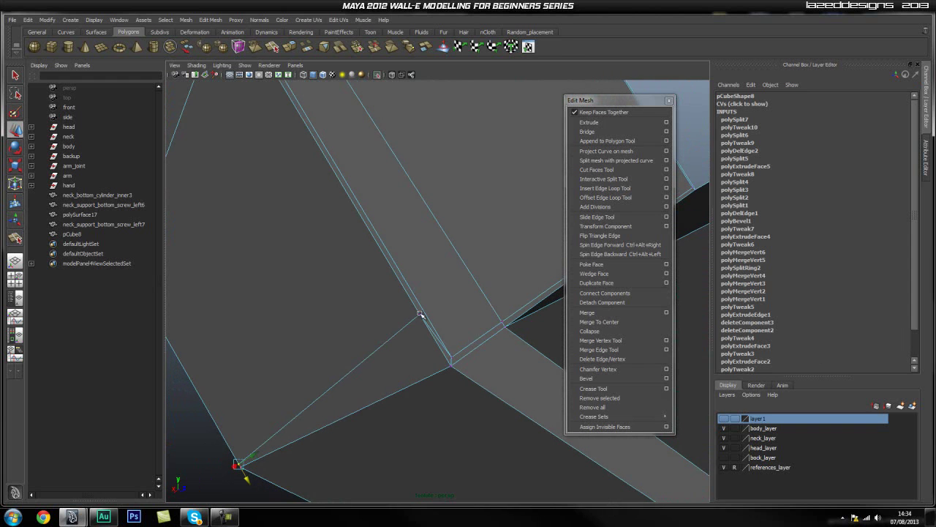
{"action": "left_click", "coordinate": [418, 316]}
{"action": "left_click_drag", "start_coordinate": [451, 354], "coordinate": [449, 353]}
Step: Delete the short diagonal edges between the offset borders and the upper section's inside corner on both sides
{"action": "right_click_drag", "start_coordinate": [400, 384], "coordinate": [491, 384], "text": "alt"}
{"action": "middle_click_drag", "start_coordinate": [491, 384], "coordinate": [474, 357], "text": "alt"}
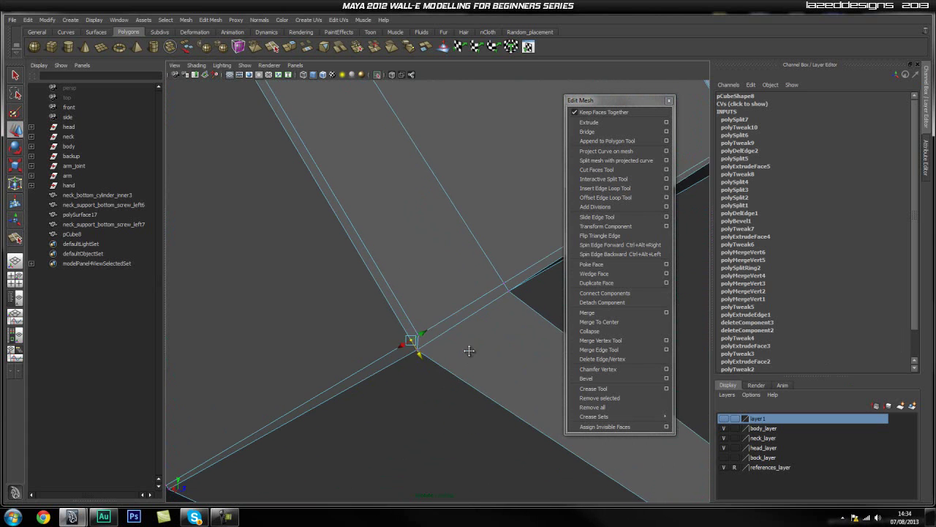
{"action": "left_click_drag", "start_coordinate": [473, 357], "coordinate": [439, 281], "text": "alt"}
{"action": "left_click", "coordinate": [433, 278]}
{"action": "right_click", "coordinate": [414, 314]}
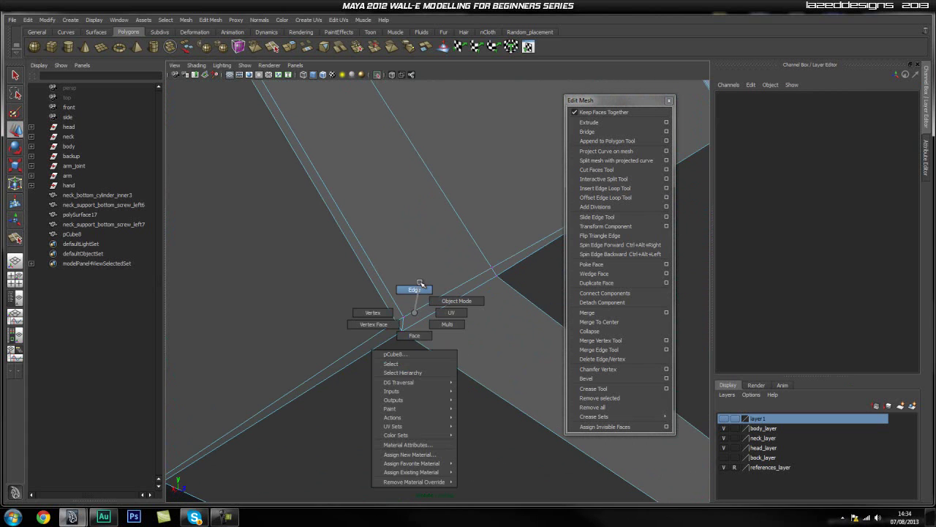
{"action": "right_click_drag", "start_coordinate": [420, 280], "coordinate": [420, 283]}
{"action": "left_click", "coordinate": [407, 324]}
{"action": "right_click_drag", "start_coordinate": [401, 338], "coordinate": [313, 369], "text": "alt"}
{"action": "left_click_drag", "start_coordinate": [312, 369], "coordinate": [473, 363], "text": "alt"}
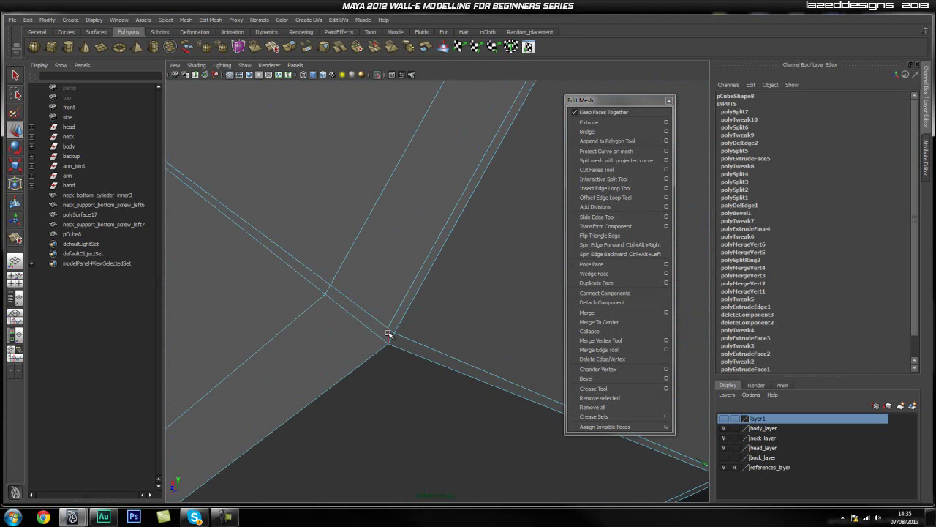
{"action": "right_click", "coordinate": [361, 318], "text": "shift"}
{"action": "left_click", "coordinate": [340, 323]}
Step: Split across the face at the next border corner of the upper section, linking both side borders' inner corners
{"action": "left_click_drag", "start_coordinate": [339, 322], "coordinate": [453, 262], "text": "alt"}
{"action": "left_click_drag", "start_coordinate": [336, 292], "coordinate": [492, 403], "text": "alt"}
{"action": "left_click_drag", "start_coordinate": [383, 279], "coordinate": [395, 321], "text": "alt"}
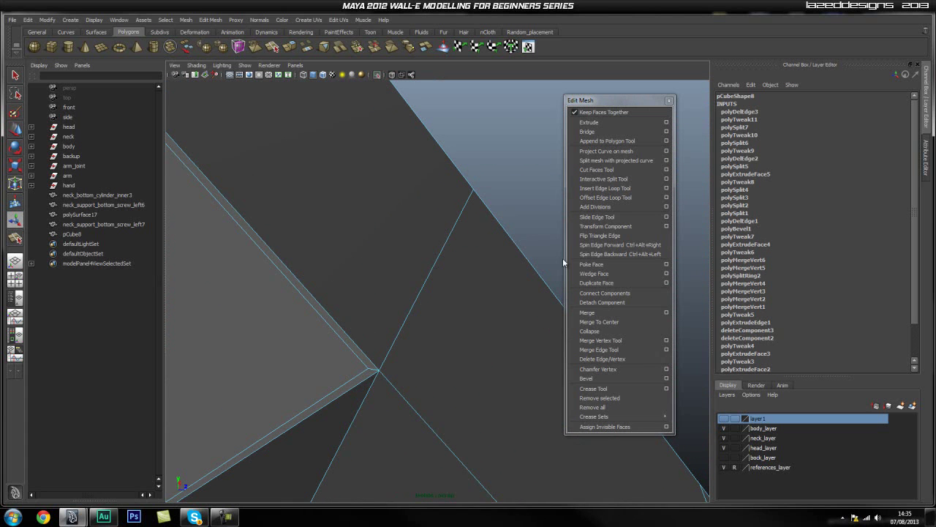
{"action": "left_click", "coordinate": [613, 179]}
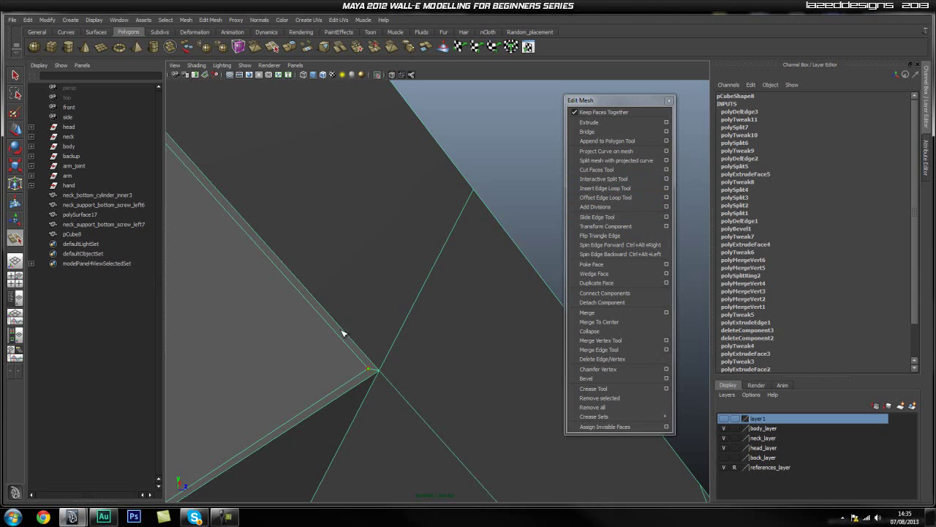
{"action": "left_click_drag", "start_coordinate": [522, 209], "coordinate": [402, 306], "text": "alt"}
{"action": "left_click", "coordinate": [388, 273]}
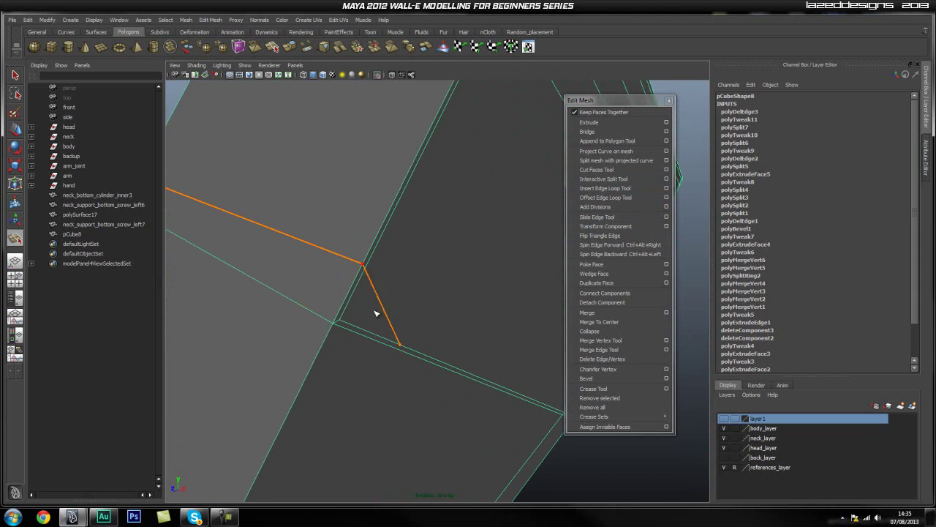
{"action": "left_click_drag", "start_coordinate": [340, 311], "coordinate": [349, 278], "text": "alt"}
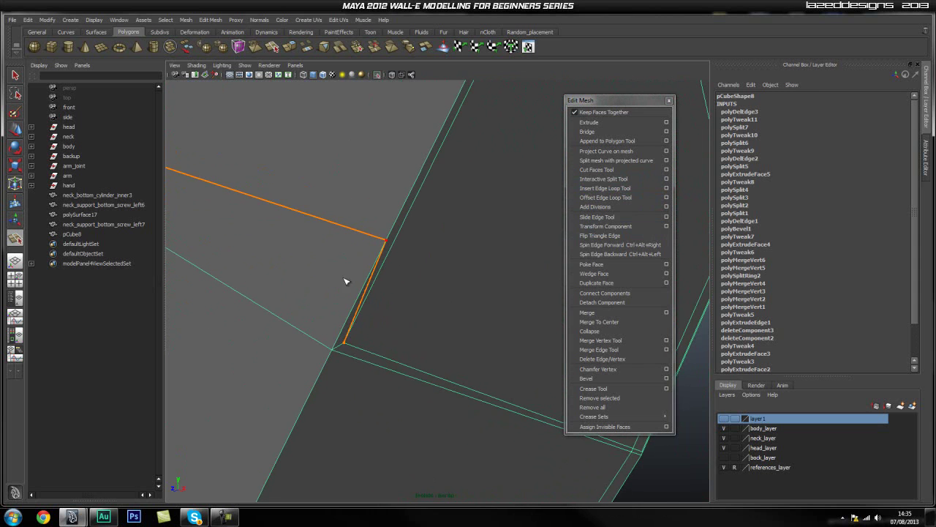
{"action": "key", "text": "Return"}
Step: Snap the split's end vertices at the upper section's next border corner onto the border's inner corner on both sides
{"action": "right_click_drag", "start_coordinate": [389, 236], "coordinate": [363, 235]}
{"action": "left_click", "coordinate": [386, 242]}
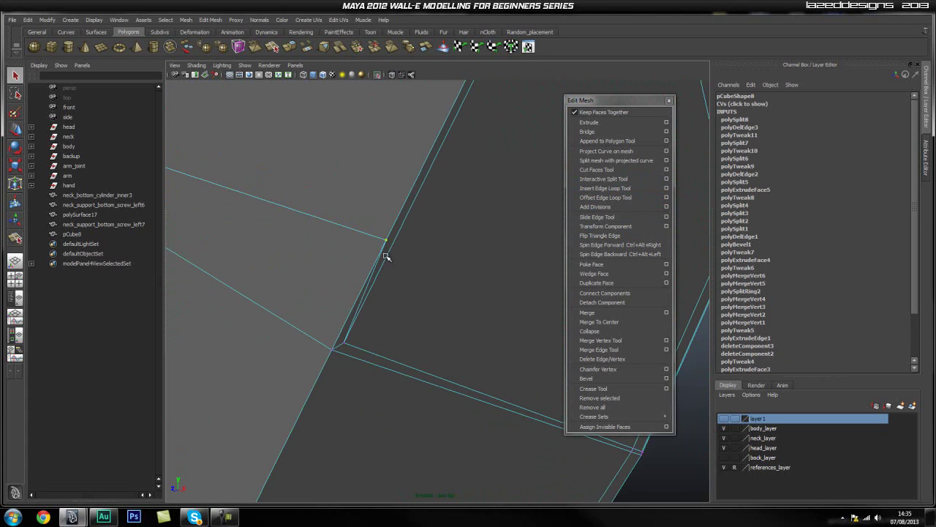
{"action": "key", "text": "w"}
{"action": "key", "text": "v"}
{"action": "middle_click", "coordinate": [344, 342]}
{"action": "left_click_drag", "start_coordinate": [390, 321], "coordinate": [414, 331], "text": "alt"}
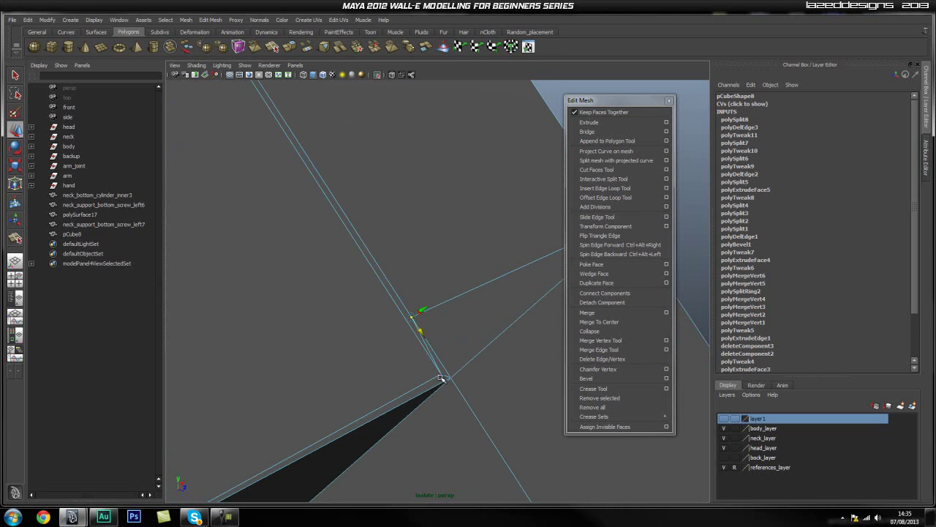
{"action": "left_click_drag", "start_coordinate": [442, 373], "coordinate": [349, 315], "text": "alt"}
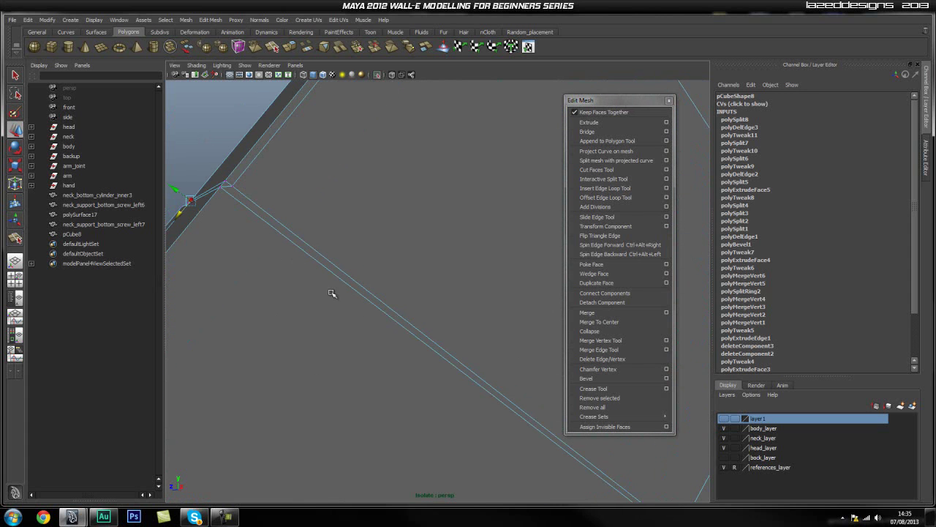
Step: Delete the short leftover edges between the offset border and the split at this corner on both sides
{"action": "right_click", "coordinate": [227, 189]}
{"action": "left_click", "coordinate": [223, 159]}
{"action": "left_click", "coordinate": [230, 192]}
{"action": "right_click", "coordinate": [271, 201], "text": "shift"}
{"action": "left_click", "coordinate": [247, 212]}
{"action": "left_click_drag", "start_coordinate": [277, 232], "coordinate": [433, 327], "text": "alt"}
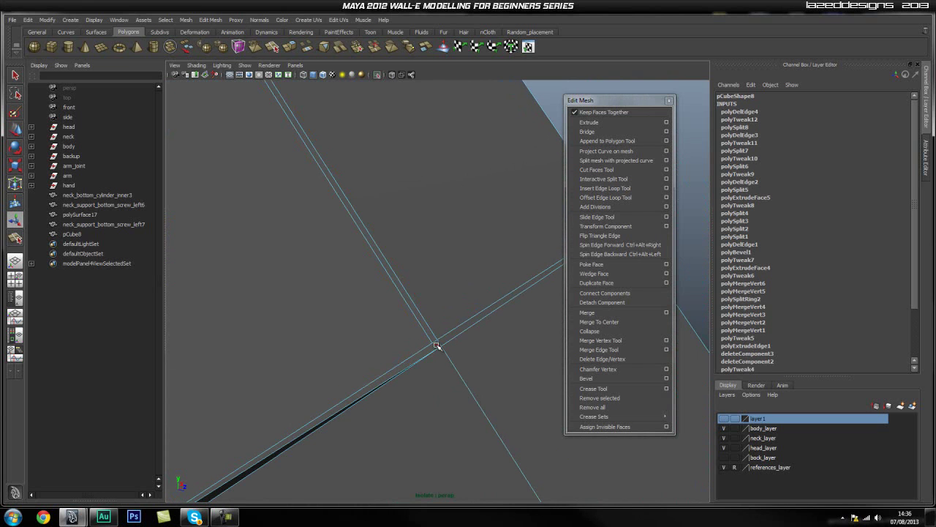
{"action": "right_click", "coordinate": [461, 283], "text": "shift"}
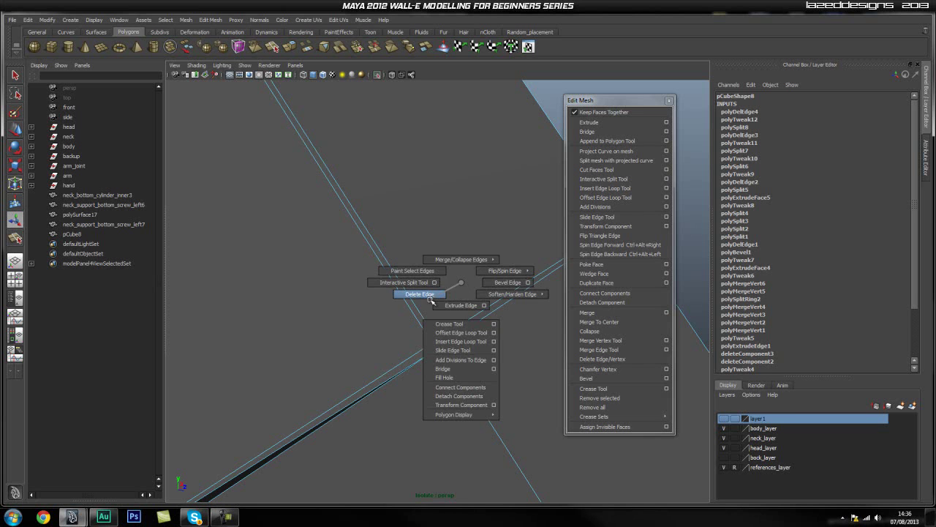
{"action": "left_click", "coordinate": [431, 300]}
{"action": "mouse_move", "coordinate": [432, 303]}
{"action": "left_mouse_down", "text": "alt"}
{"action": "mouse_move", "coordinate": [489, 311]}
{"action": "mouse_move", "coordinate": [391, 307]}
{"action": "mouse_move", "coordinate": [443, 293]}
{"action": "mouse_move", "coordinate": [396, 265]}
{"action": "mouse_move", "coordinate": [422, 303]}
{"action": "mouse_move", "coordinate": [406, 246]}
{"action": "mouse_move", "coordinate": [441, 329]}
{"action": "mouse_move", "coordinate": [425, 314]}
{"action": "left_mouse_up", "text": "alt"}
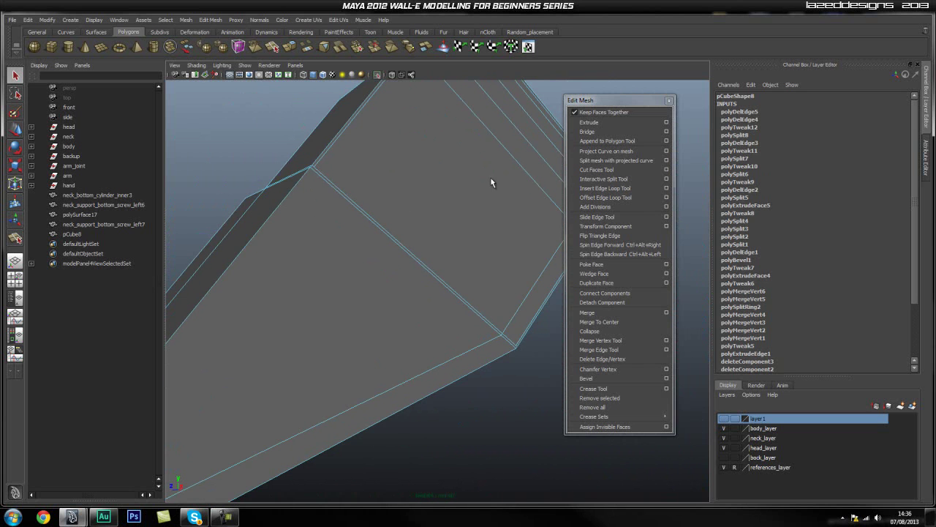
Step: Insert an edge loop around the hand block close to the corner where its two sections meet
{"action": "left_click_drag", "start_coordinate": [460, 248], "coordinate": [387, 296], "text": "alt"}
{"action": "left_click_drag", "start_coordinate": [443, 252], "coordinate": [477, 134], "text": "alt"}
{"action": "left_click_drag", "start_coordinate": [205, 288], "coordinate": [298, 234], "text": "alt"}
{"action": "right_click_drag", "start_coordinate": [298, 234], "coordinate": [439, 178], "text": "alt"}
{"action": "left_click_drag", "start_coordinate": [439, 178], "coordinate": [339, 263], "text": "alt"}
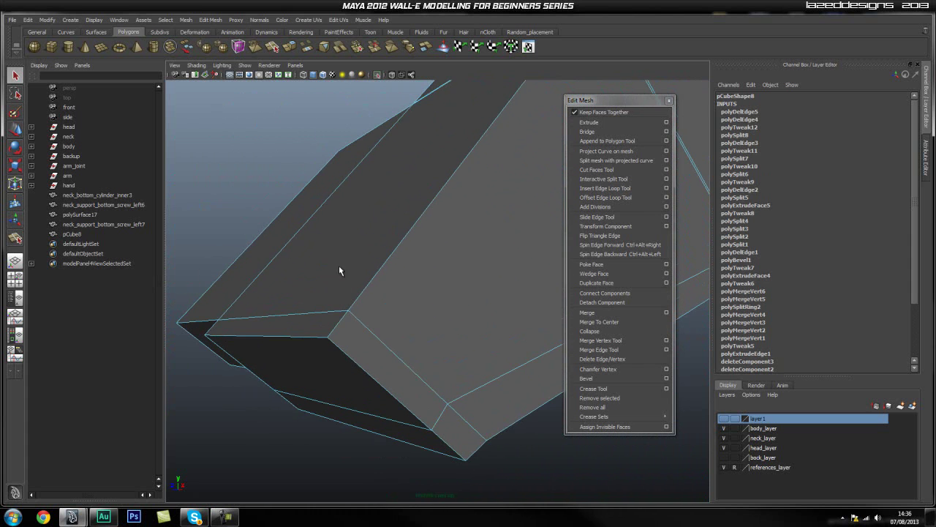
{"action": "left_click", "coordinate": [607, 190]}
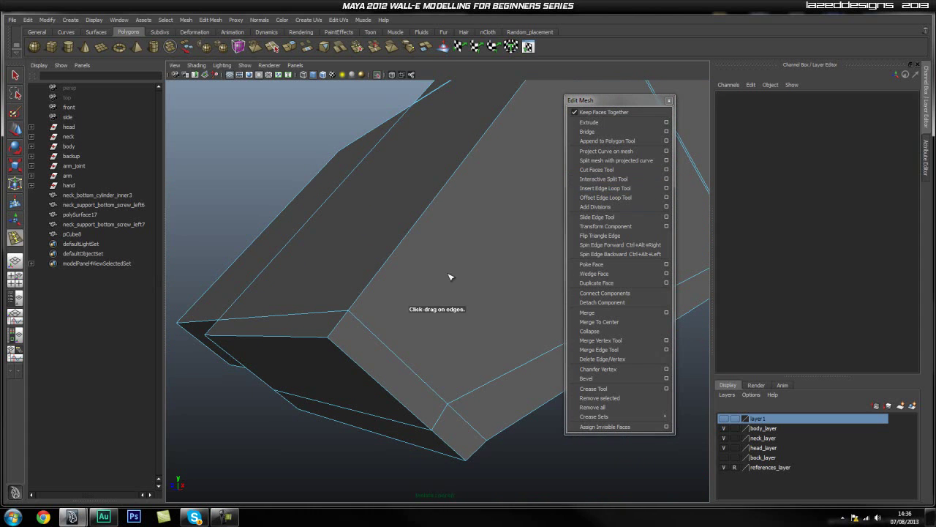
{"action": "left_click_drag", "start_coordinate": [336, 349], "coordinate": [334, 348]}
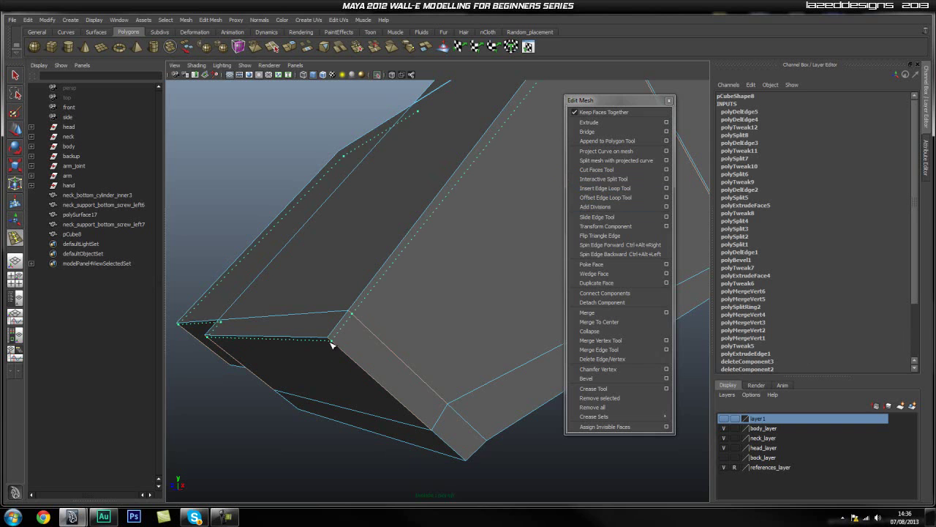
{"action": "left_click_drag", "start_coordinate": [331, 343], "coordinate": [331, 342]}
Step: Move the border's inner vertex beside the section corner in close to the block's outer edge
{"action": "middle_click_drag", "start_coordinate": [461, 167], "coordinate": [347, 319], "text": "alt"}
{"action": "left_click_drag", "start_coordinate": [347, 319], "coordinate": [391, 294], "text": "alt"}
{"action": "scroll", "coordinate": [381, 324], "scroll_direction": "up", "scroll_amount": 4}
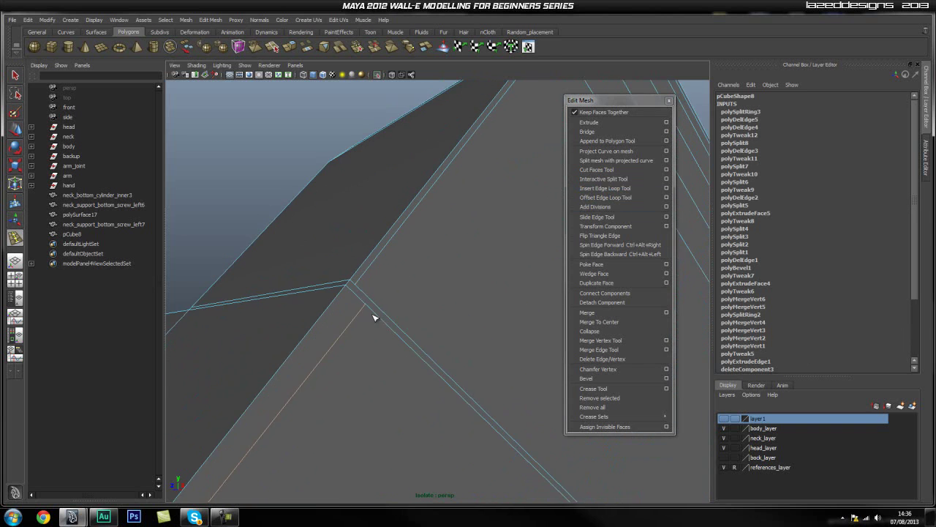
{"action": "left_click_drag", "start_coordinate": [380, 327], "coordinate": [399, 316], "text": "alt"}
{"action": "right_click_drag", "start_coordinate": [389, 313], "coordinate": [392, 307]}
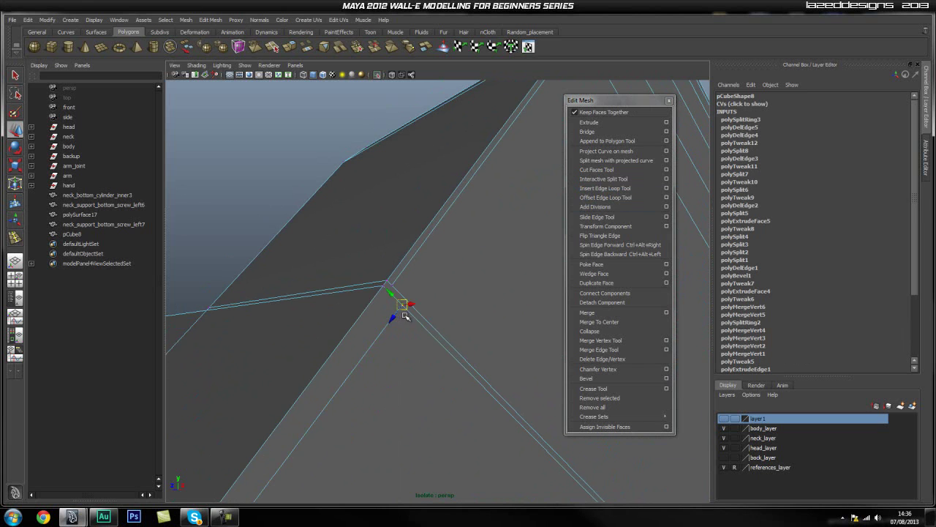
{"action": "left_click_drag", "start_coordinate": [393, 288], "coordinate": [422, 288]}
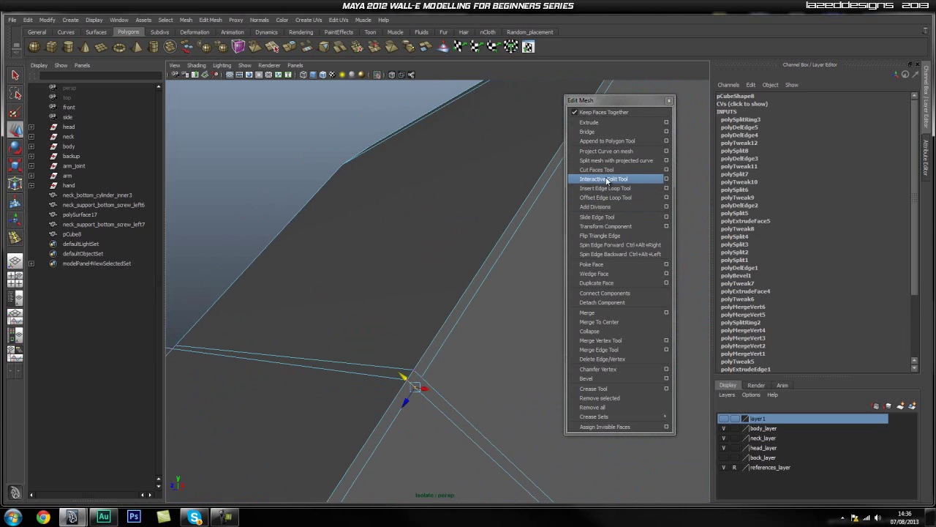
Step: Split across the narrow strip at the section corner, linking the moved border vertex to the border line beyond it
{"action": "left_click", "coordinate": [606, 188]}
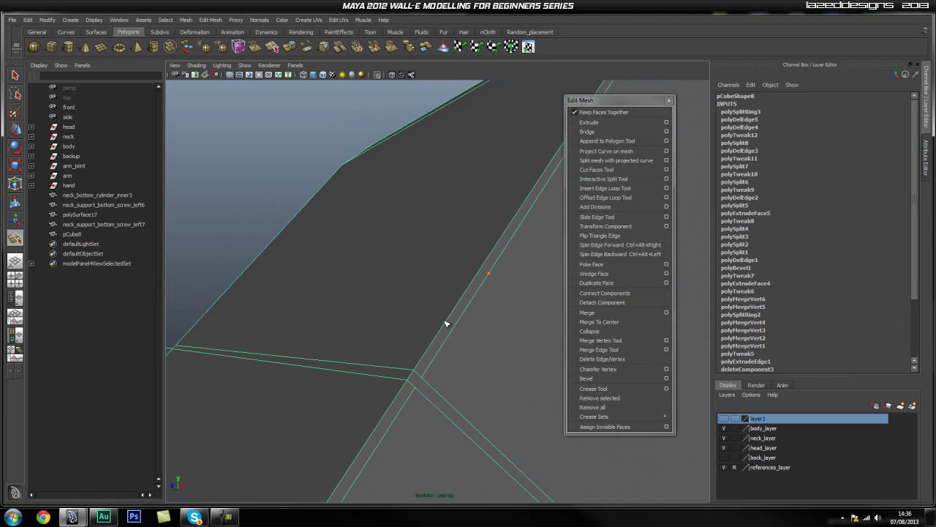
{"action": "left_click", "coordinate": [423, 381]}
{"action": "left_click_drag", "start_coordinate": [424, 378], "coordinate": [455, 363], "text": "alt"}
Step: Move the matching inner border vertex on the block's opposite side in close to the outer edge
{"action": "middle_click_drag", "start_coordinate": [485, 374], "coordinate": [399, 339], "text": "alt"}
{"action": "left_click_drag", "start_coordinate": [399, 338], "coordinate": [454, 346], "text": "alt"}
{"action": "scroll", "coordinate": [439, 349], "scroll_direction": "up", "scroll_amount": 4}
{"action": "key", "text": "q"}
{"action": "right_click_drag", "start_coordinate": [444, 347], "coordinate": [426, 346]}
{"action": "left_click", "coordinate": [429, 343]}
{"action": "key", "text": "w"}
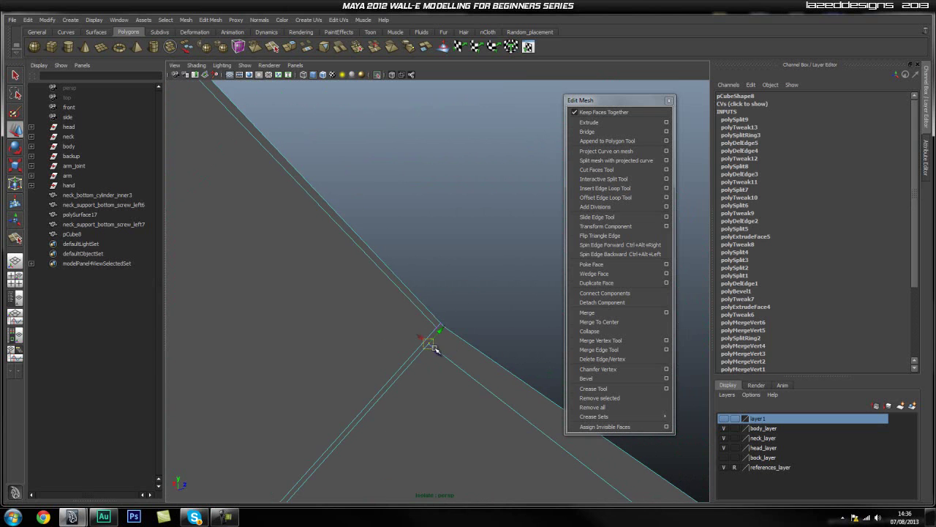
{"action": "left_click_drag", "start_coordinate": [441, 326], "coordinate": [394, 309], "text": "alt"}
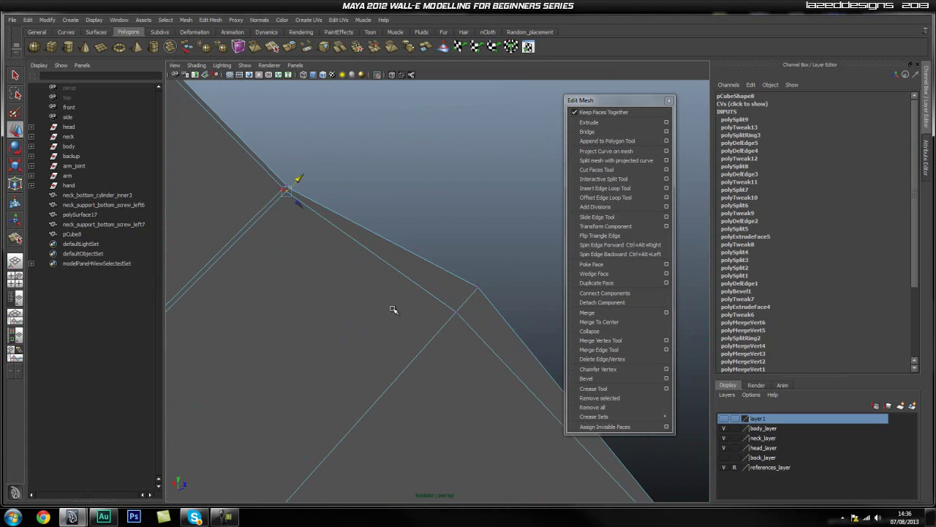
Step: Move the inner vertex at the next border corner outward so the border strip becomes equally narrow there
{"action": "left_click", "coordinate": [457, 316]}
{"action": "left_click", "coordinate": [457, 312]}
{"action": "left_click_drag", "start_coordinate": [468, 295], "coordinate": [486, 281]}
{"action": "scroll", "coordinate": [477, 365], "scroll_direction": "down", "scroll_amount": 4}
{"action": "middle_click_drag", "start_coordinate": [434, 345], "coordinate": [353, 296], "text": "alt"}
{"action": "scroll", "coordinate": [539, 357], "scroll_direction": "up", "scroll_amount": 3}
{"action": "left_click_drag", "start_coordinate": [352, 296], "coordinate": [486, 344], "text": "alt"}
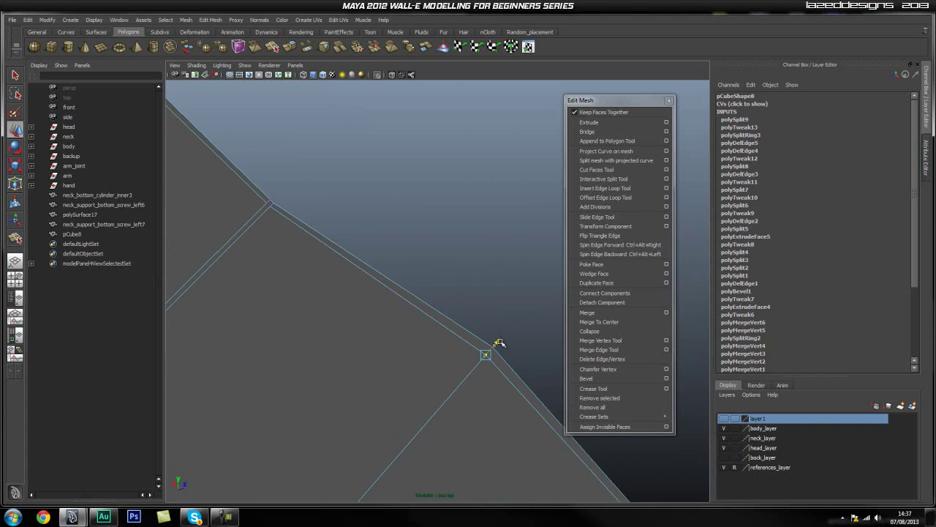
Step: Split across the narrow strip between the two close edge lines, linking the inner border vertices on the opposite side
{"action": "left_click_drag", "start_coordinate": [384, 307], "coordinate": [416, 273], "text": "alt"}
{"action": "key", "text": "q"}
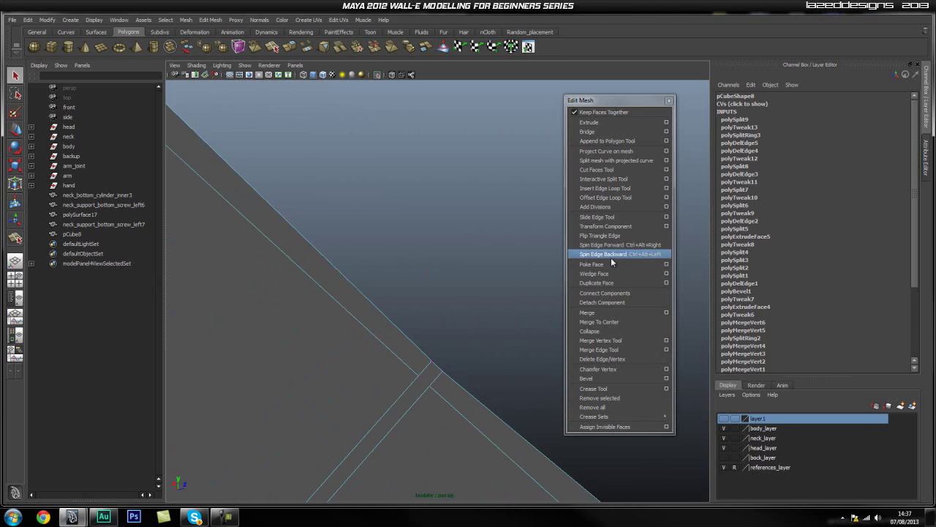
{"action": "left_click", "coordinate": [605, 188]}
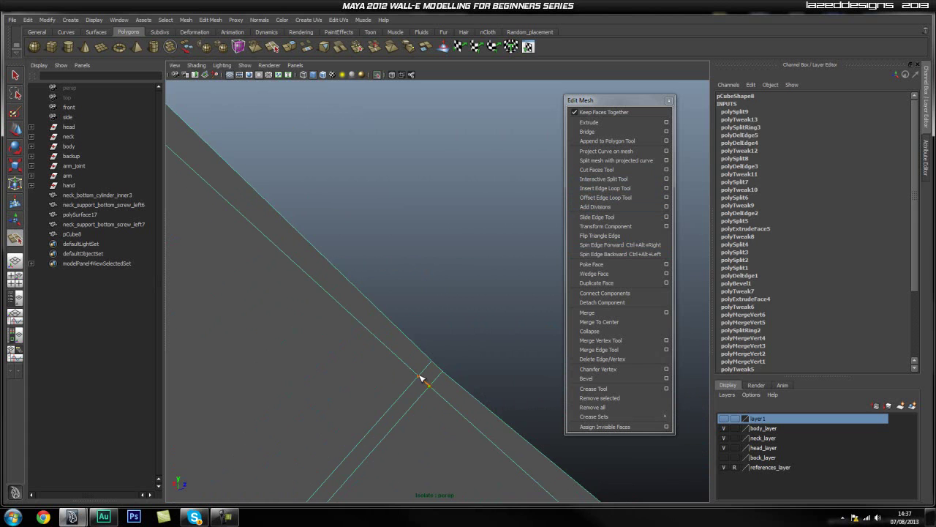
{"action": "left_click", "coordinate": [421, 377]}
Step: Insert an edge loop close to the block's lower end edge and adjust the inner border vertex at that corner
{"action": "scroll", "coordinate": [482, 380], "scroll_direction": "down", "scroll_amount": 5}
{"action": "left_click_drag", "start_coordinate": [483, 378], "coordinate": [253, 270], "text": "alt"}
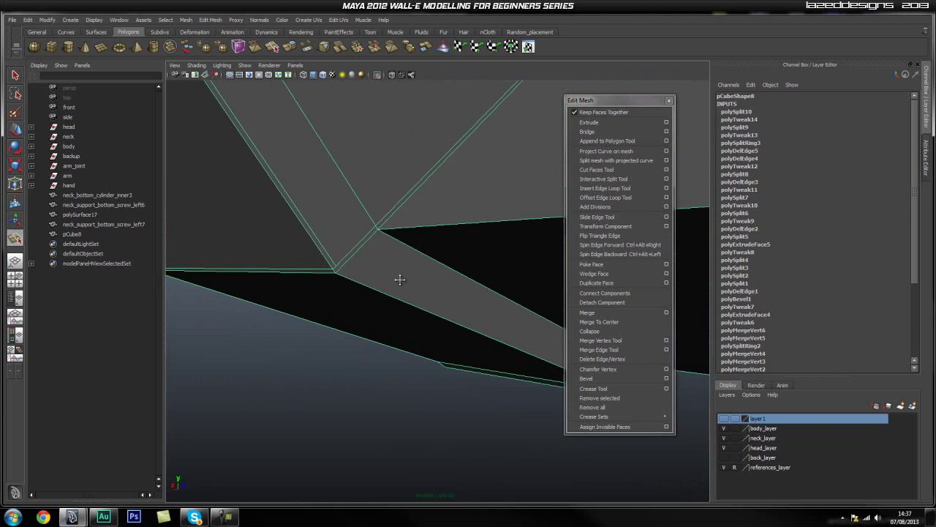
{"action": "left_click_drag", "start_coordinate": [400, 279], "coordinate": [235, 307], "text": "alt"}
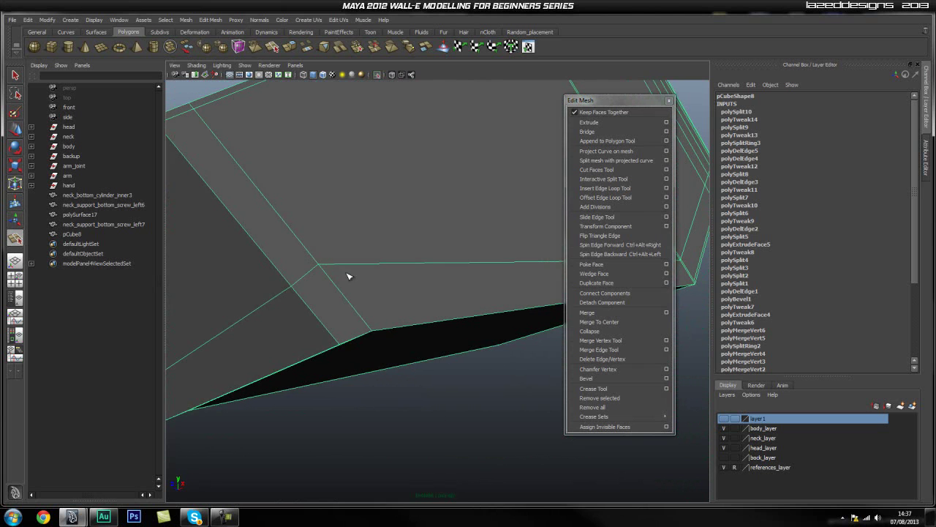
{"action": "left_click", "coordinate": [619, 189]}
{"action": "left_click_drag", "start_coordinate": [337, 341], "coordinate": [296, 309]}
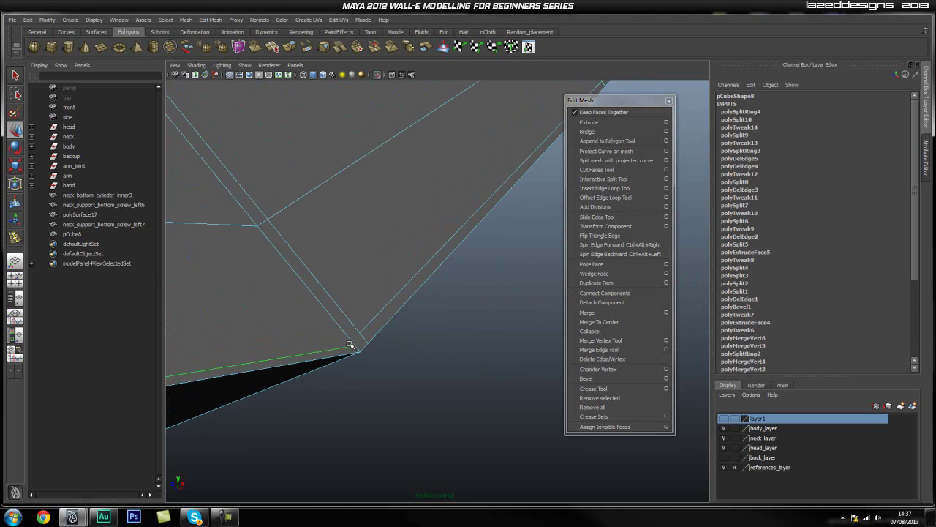
{"action": "right_click_drag", "start_coordinate": [349, 346], "coordinate": [358, 349]}
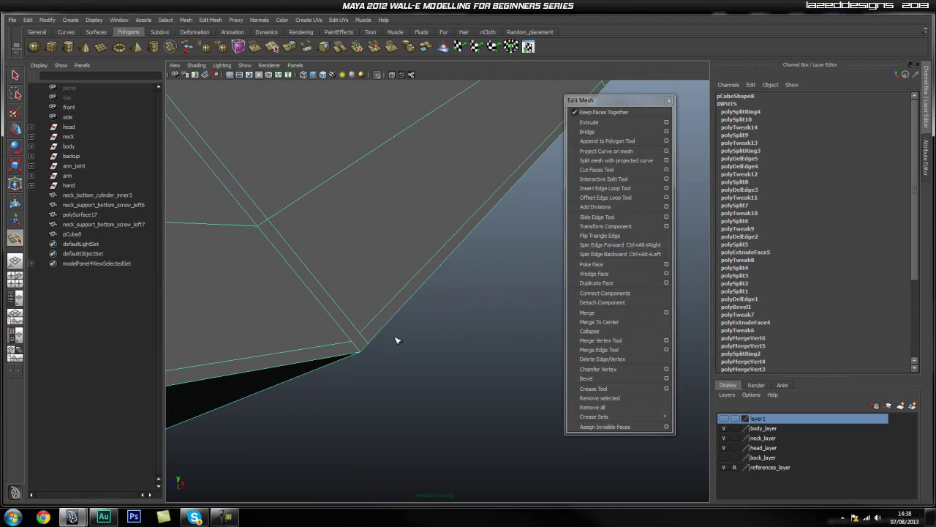
Step: Split the narrow strips at the lower end corners on both sides to join the border lines to the new loop
{"action": "left_click_drag", "start_coordinate": [373, 335], "coordinate": [508, 340], "text": "alt"}
{"action": "right_click_drag", "start_coordinate": [508, 341], "coordinate": [520, 347], "text": "alt"}
{"action": "middle_click_drag", "start_coordinate": [506, 288], "coordinate": [445, 311], "text": "alt"}
{"action": "right_click_drag", "start_coordinate": [432, 315], "coordinate": [492, 308], "text": "alt"}
{"action": "left_click_drag", "start_coordinate": [491, 309], "coordinate": [449, 287], "text": "alt"}
{"action": "left_click", "coordinate": [431, 280]}
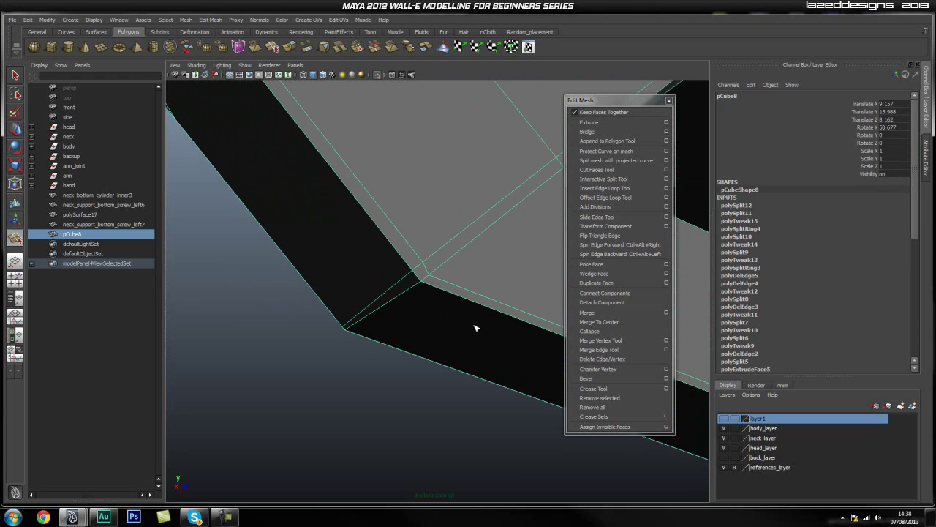
Step: Move the inner border vertex at the lower end corner in line with the narrow border
{"action": "mouse_move", "coordinate": [442, 265]}
{"action": "right_mouse_down"}
{"action": "mouse_move", "coordinate": [409, 268]}
{"action": "mouse_move", "coordinate": [433, 279]}
{"action": "right_mouse_up"}
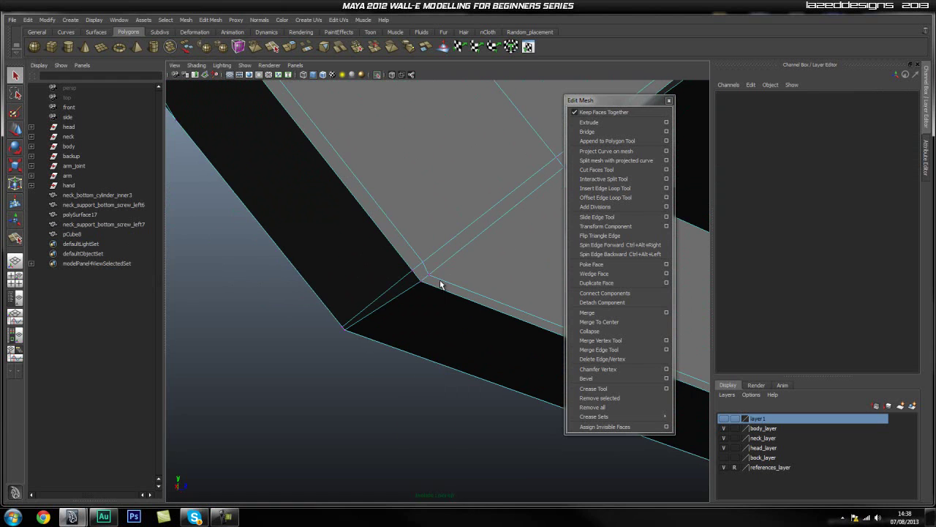
{"action": "left_click", "coordinate": [432, 279]}
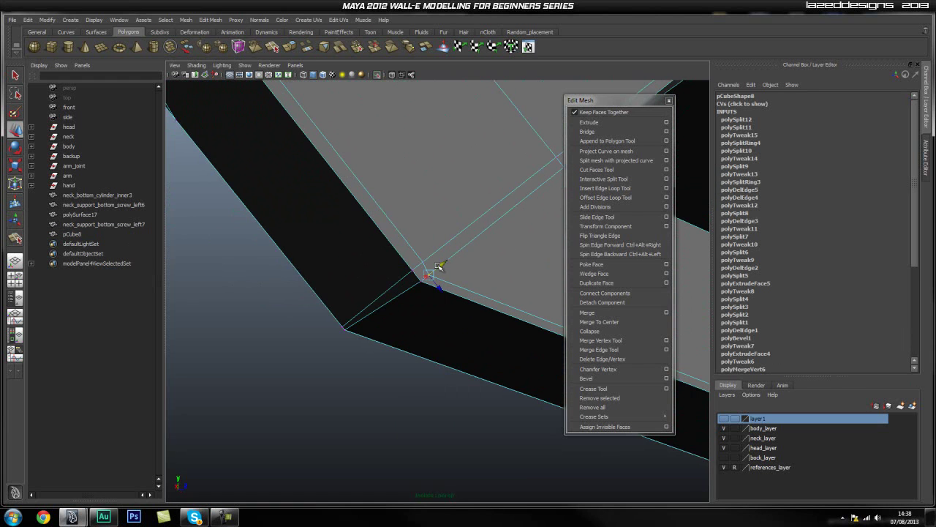
{"action": "left_click", "coordinate": [380, 356]}
Step: Insert edge loops across the rounded face, close to the block's profile edge on each side
{"action": "scroll", "coordinate": [380, 356], "scroll_direction": "down", "scroll_amount": 3}
{"action": "left_click_drag", "start_coordinate": [381, 356], "coordinate": [350, 335], "text": "alt"}
{"action": "scroll", "coordinate": [475, 361], "scroll_direction": "down", "scroll_amount": 3}
{"action": "left_click_drag", "start_coordinate": [417, 333], "coordinate": [345, 332], "text": "alt"}
{"action": "mouse_move", "coordinate": [411, 316]}
{"action": "left_mouse_down", "text": "alt"}
{"action": "mouse_move", "coordinate": [355, 318]}
{"action": "mouse_move", "coordinate": [366, 290]}
{"action": "mouse_move", "coordinate": [449, 213]}
{"action": "mouse_move", "coordinate": [450, 269]}
{"action": "mouse_move", "coordinate": [364, 299]}
{"action": "mouse_move", "coordinate": [293, 294]}
{"action": "mouse_move", "coordinate": [398, 307]}
{"action": "mouse_move", "coordinate": [404, 252]}
{"action": "mouse_move", "coordinate": [520, 329]}
{"action": "mouse_move", "coordinate": [383, 263]}
{"action": "mouse_move", "coordinate": [429, 324]}
{"action": "mouse_move", "coordinate": [389, 317]}
{"action": "mouse_move", "coordinate": [380, 340]}
{"action": "mouse_move", "coordinate": [398, 369]}
{"action": "mouse_move", "coordinate": [407, 356]}
{"action": "mouse_move", "coordinate": [351, 359]}
{"action": "mouse_move", "coordinate": [462, 370]}
{"action": "mouse_move", "coordinate": [437, 368]}
{"action": "mouse_move", "coordinate": [527, 356]}
{"action": "mouse_move", "coordinate": [411, 355]}
{"action": "mouse_move", "coordinate": [388, 368]}
{"action": "mouse_move", "coordinate": [429, 300]}
{"action": "mouse_move", "coordinate": [373, 317]}
{"action": "mouse_move", "coordinate": [309, 317]}
{"action": "mouse_move", "coordinate": [279, 296]}
{"action": "left_mouse_up", "text": "alt"}
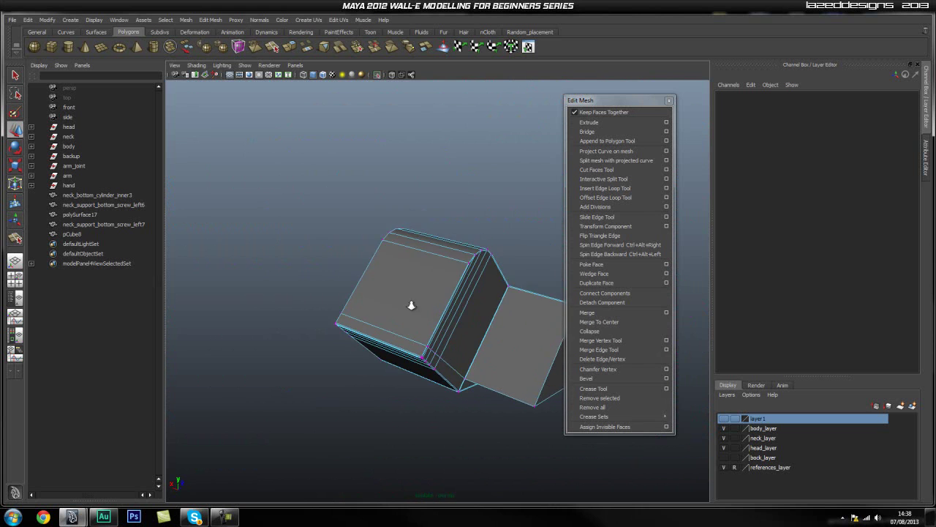
{"action": "right_click_drag", "start_coordinate": [369, 290], "coordinate": [464, 322], "text": "alt"}
{"action": "left_click_drag", "start_coordinate": [464, 322], "coordinate": [456, 330], "text": "alt"}
{"action": "right_click_drag", "start_coordinate": [456, 329], "coordinate": [481, 291], "text": "alt"}
{"action": "left_click_drag", "start_coordinate": [481, 291], "coordinate": [431, 310], "text": "alt"}
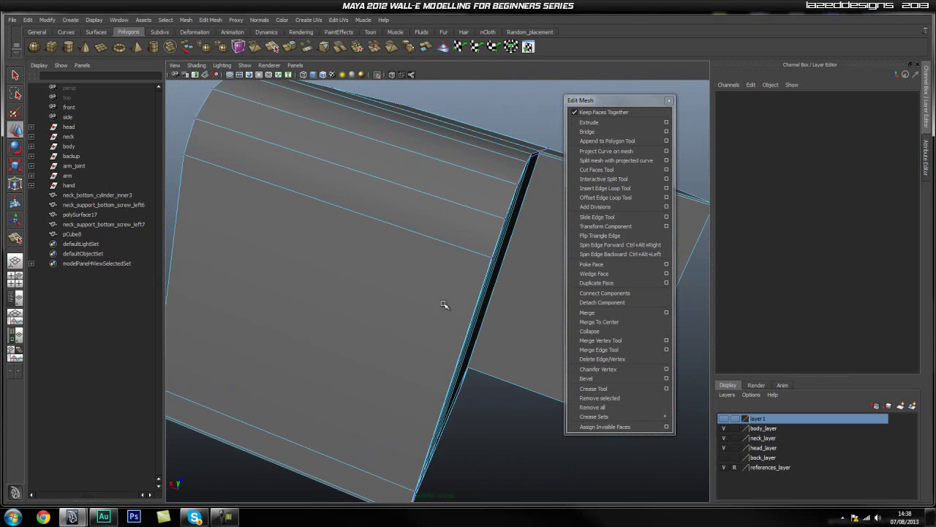
{"action": "left_click", "coordinate": [626, 189]}
{"action": "left_click_drag", "start_coordinate": [468, 278], "coordinate": [383, 283], "text": "alt"}
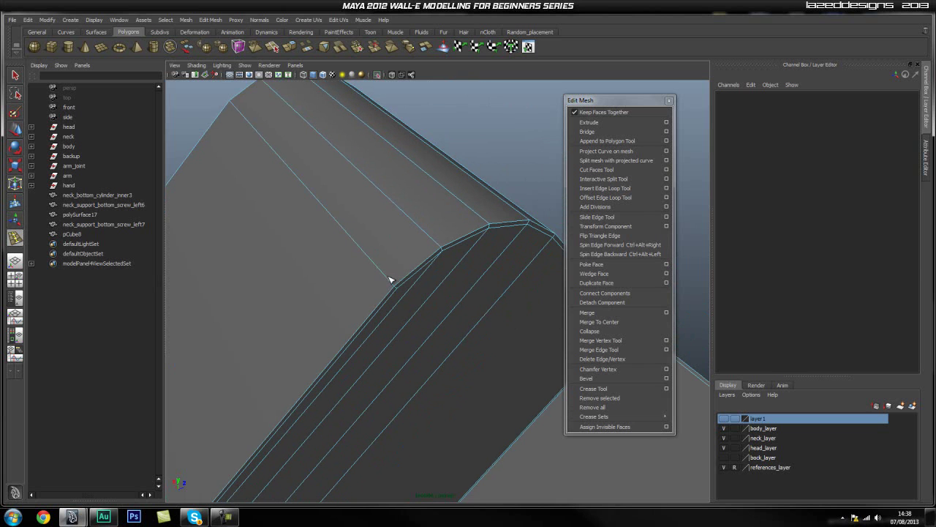
{"action": "left_click", "coordinate": [390, 281]}
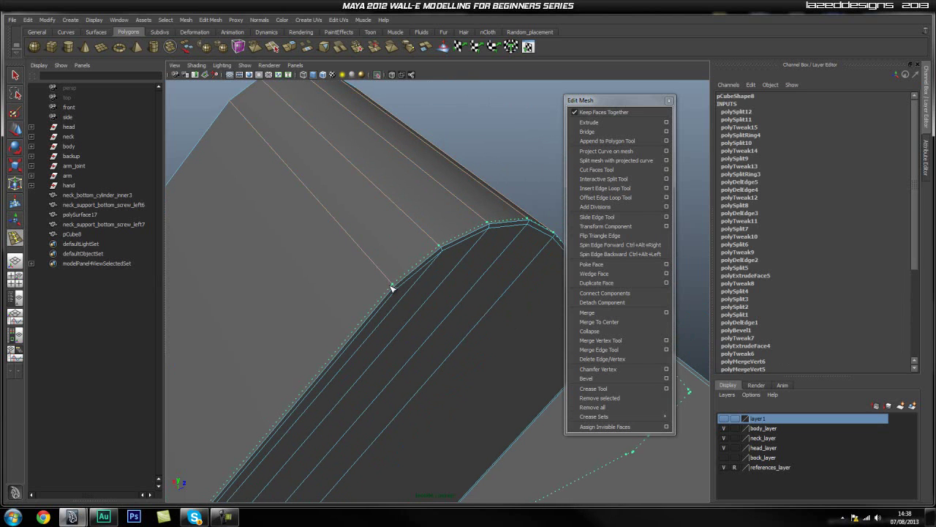
{"action": "left_click_drag", "start_coordinate": [295, 259], "coordinate": [436, 208], "text": "alt"}
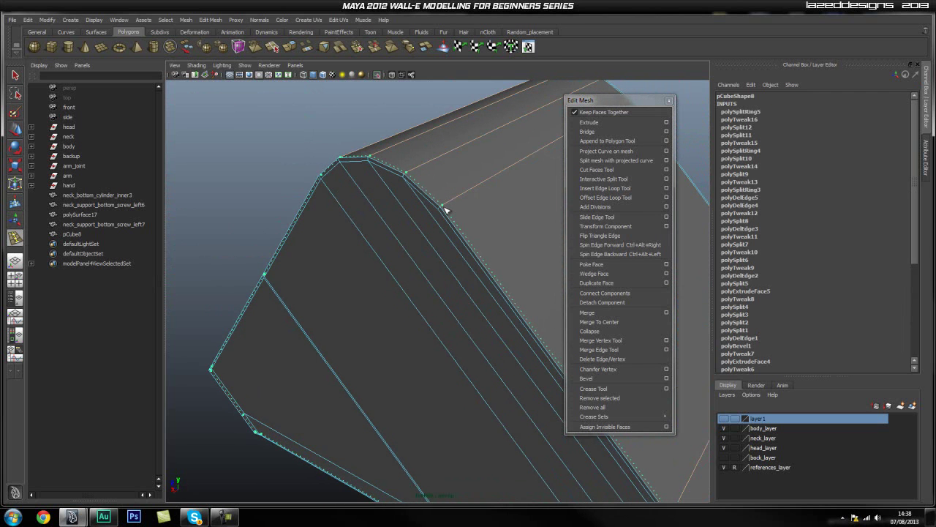
{"action": "left_click_drag", "start_coordinate": [448, 227], "coordinate": [503, 293], "text": "alt"}
Step: Insert a supporting edge loop close beside the bend between the upper section and the adjoining section
{"action": "left_click_drag", "start_coordinate": [435, 352], "coordinate": [414, 319], "text": "alt"}
{"action": "right_click_drag", "start_coordinate": [414, 319], "coordinate": [510, 329], "text": "alt"}
{"action": "left_click_drag", "start_coordinate": [510, 329], "coordinate": [431, 302], "text": "alt"}
{"action": "mouse_move", "coordinate": [431, 303]}
{"action": "right_mouse_down", "text": "alt"}
{"action": "mouse_move", "coordinate": [469, 306]}
{"action": "mouse_move", "coordinate": [444, 311]}
{"action": "right_mouse_up", "text": "alt"}
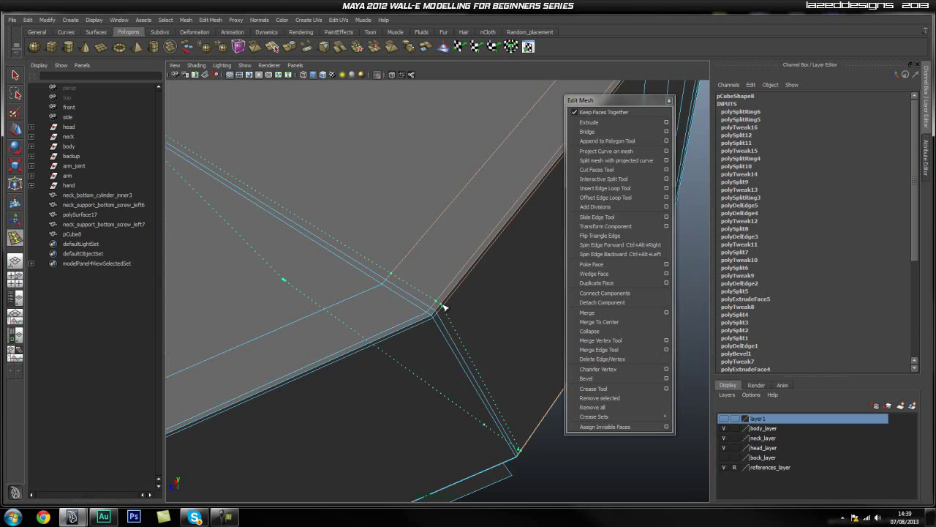
{"action": "mouse_move", "coordinate": [461, 311]}
{"action": "left_mouse_down", "text": "alt"}
{"action": "mouse_move", "coordinate": [320, 273]}
{"action": "mouse_move", "coordinate": [293, 305]}
{"action": "mouse_move", "coordinate": [414, 298]}
{"action": "mouse_move", "coordinate": [391, 293]}
{"action": "mouse_move", "coordinate": [410, 322]}
{"action": "mouse_move", "coordinate": [388, 372]}
{"action": "mouse_move", "coordinate": [419, 371]}
{"action": "mouse_move", "coordinate": [464, 328]}
{"action": "mouse_move", "coordinate": [395, 344]}
{"action": "mouse_move", "coordinate": [402, 338]}
{"action": "mouse_move", "coordinate": [498, 299]}
{"action": "mouse_move", "coordinate": [410, 295]}
{"action": "mouse_move", "coordinate": [428, 295]}
{"action": "mouse_move", "coordinate": [431, 310]}
{"action": "mouse_move", "coordinate": [433, 299]}
{"action": "mouse_move", "coordinate": [468, 300]}
{"action": "left_mouse_up", "text": "alt"}
Step: Move the vertices at the block's lower end corner in the side view to line up with the narrow border
{"action": "key", "text": "space"}
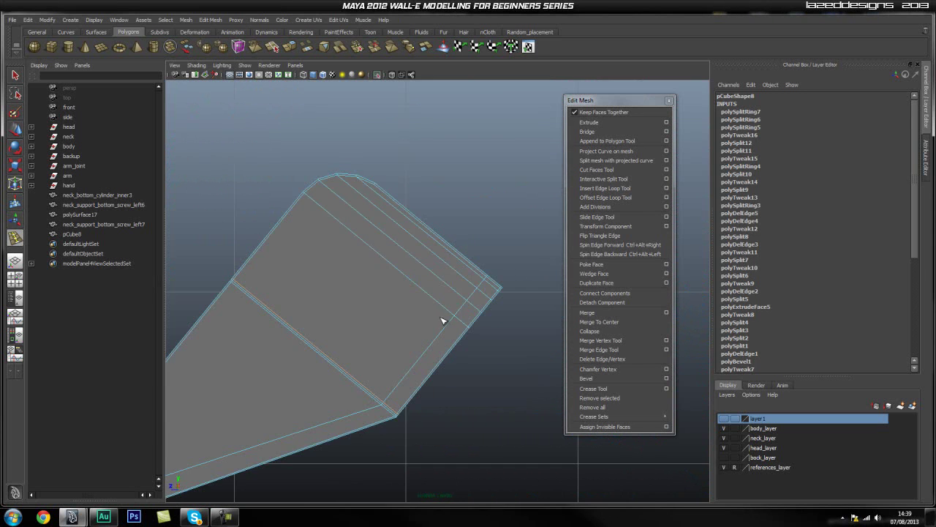
{"action": "middle_click_drag", "start_coordinate": [278, 420], "coordinate": [378, 301], "text": "alt"}
{"action": "middle_click_drag", "start_coordinate": [208, 340], "coordinate": [363, 255], "text": "alt"}
{"action": "right_click_drag", "start_coordinate": [512, 295], "coordinate": [532, 289], "text": "alt"}
{"action": "mouse_move", "coordinate": [406, 243]}
{"action": "middle_mouse_down", "text": "alt"}
{"action": "mouse_move", "coordinate": [439, 239]}
{"action": "mouse_move", "coordinate": [410, 258]}
{"action": "middle_mouse_up", "text": "alt"}
{"action": "right_click_drag", "start_coordinate": [422, 268], "coordinate": [455, 270], "text": "alt"}
{"action": "middle_click_drag", "start_coordinate": [408, 265], "coordinate": [363, 273], "text": "alt"}
{"action": "right_click_drag", "start_coordinate": [364, 273], "coordinate": [344, 266]}
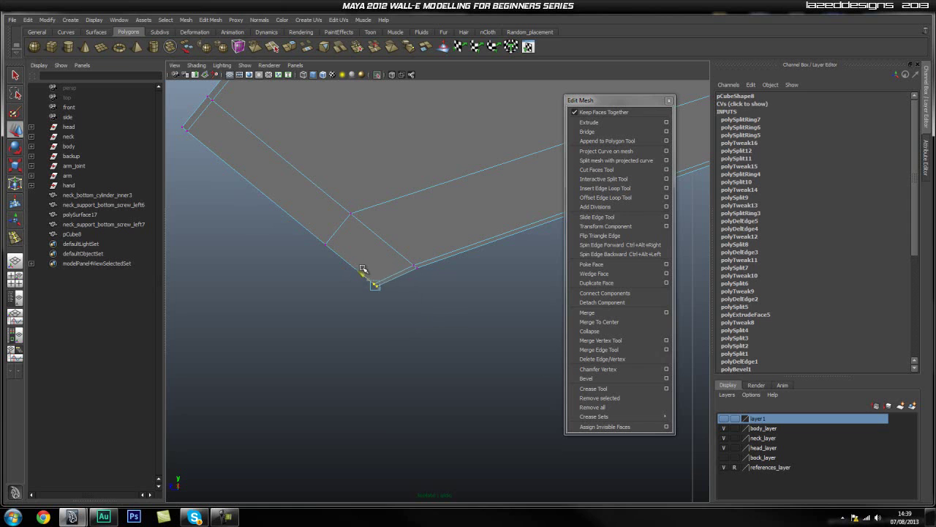
{"action": "scroll", "coordinate": [451, 286], "scroll_direction": "up", "scroll_amount": 2}
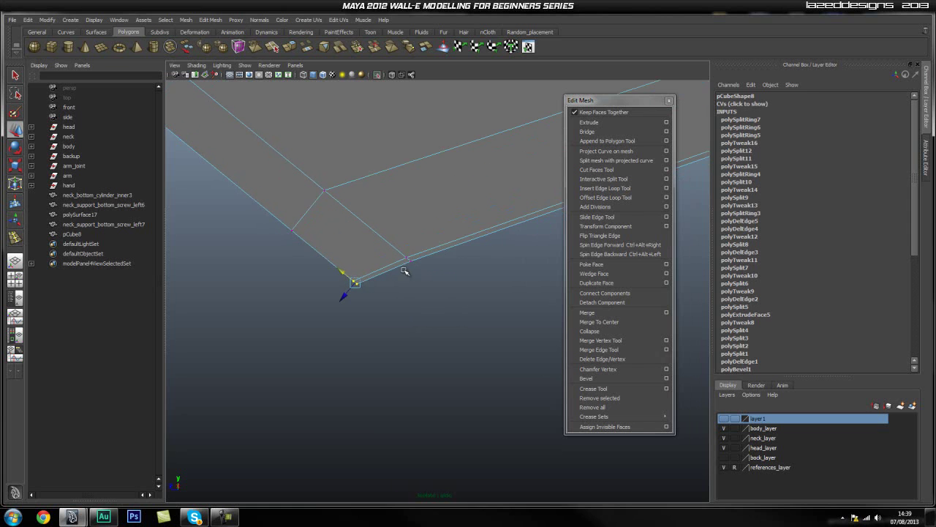
{"action": "middle_click_drag", "start_coordinate": [349, 265], "coordinate": [386, 267], "text": "alt"}
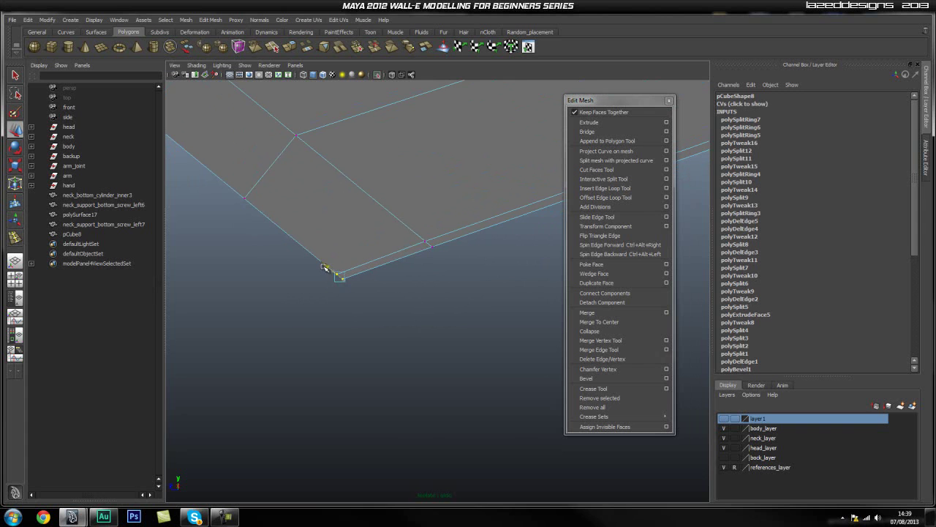
{"action": "key", "text": "space"}
{"action": "left_click_drag", "start_coordinate": [370, 229], "coordinate": [363, 207]}
Step: Insert supporting edge loops around the block's lower end, close to the edge of the end face
{"action": "left_click_drag", "start_coordinate": [477, 300], "coordinate": [482, 172], "text": "alt"}
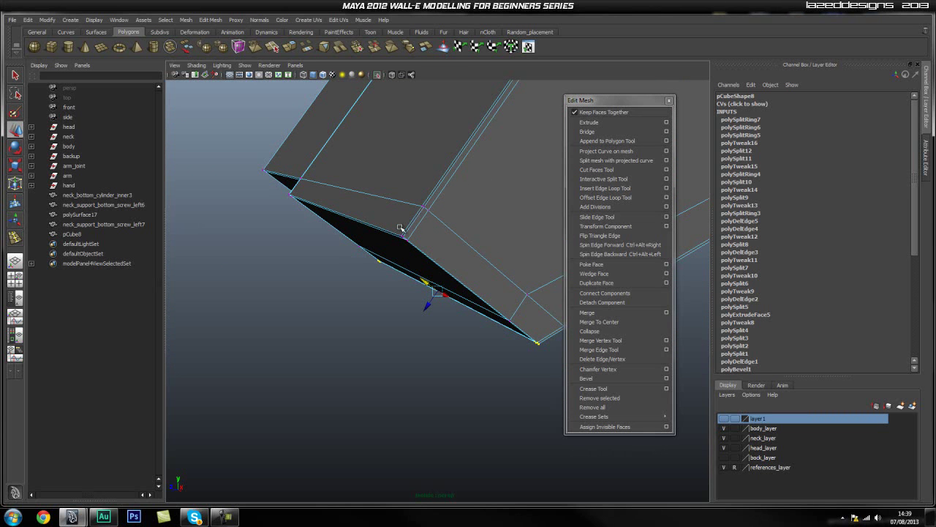
{"action": "left_click", "coordinate": [619, 189]}
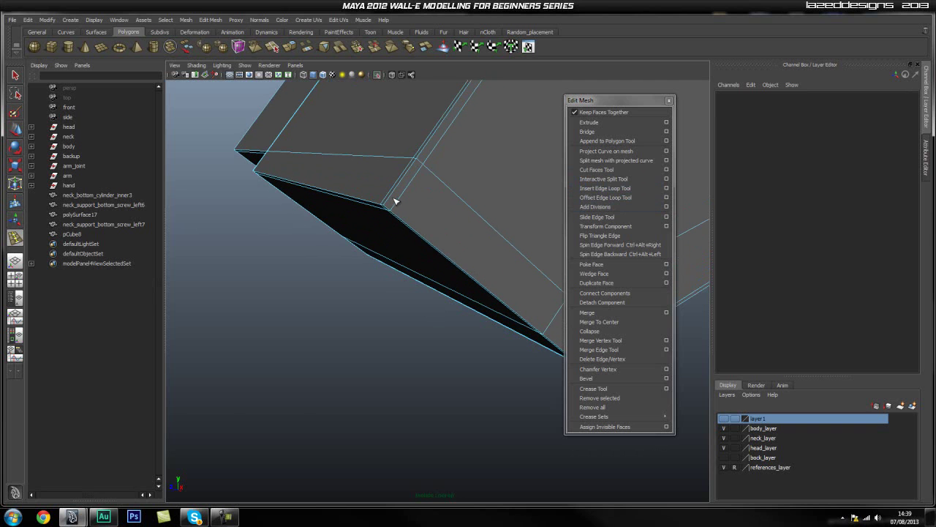
{"action": "left_click", "coordinate": [390, 199]}
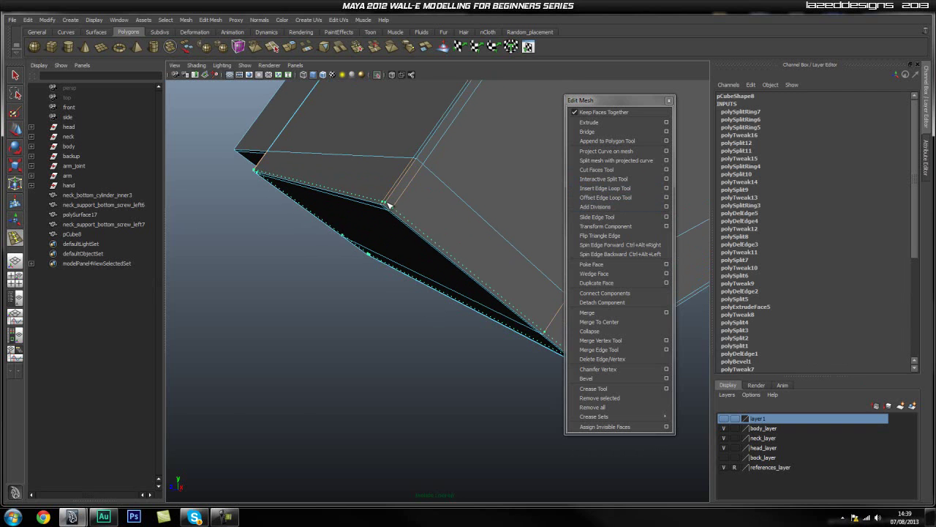
{"action": "mouse_move", "coordinate": [398, 208]}
{"action": "left_mouse_down", "text": "alt"}
{"action": "mouse_move", "coordinate": [428, 202]}
{"action": "mouse_move", "coordinate": [441, 171]}
{"action": "mouse_move", "coordinate": [436, 201]}
{"action": "mouse_move", "coordinate": [403, 209]}
{"action": "left_mouse_up", "text": "alt"}
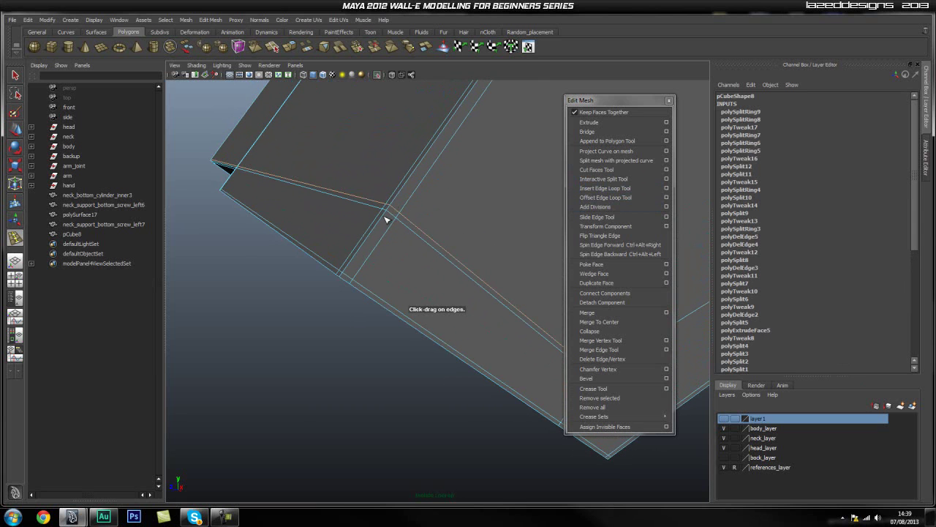
Step: Insert further supporting edge loops close beside the stepped corner where the block's two sections meet
{"action": "left_click_drag", "start_coordinate": [382, 213], "coordinate": [483, 220], "text": "alt"}
{"action": "mouse_move", "coordinate": [482, 219]}
{"action": "middle_mouse_down", "text": "alt"}
{"action": "mouse_move", "coordinate": [459, 211]}
{"action": "mouse_move", "coordinate": [478, 211]}
{"action": "middle_mouse_up", "text": "alt"}
{"action": "left_click_drag", "start_coordinate": [501, 262], "coordinate": [416, 205], "text": "alt"}
{"action": "middle_click_drag", "start_coordinate": [407, 182], "coordinate": [416, 216], "text": "alt"}
{"action": "left_click_drag", "start_coordinate": [415, 215], "coordinate": [473, 229], "text": "alt"}
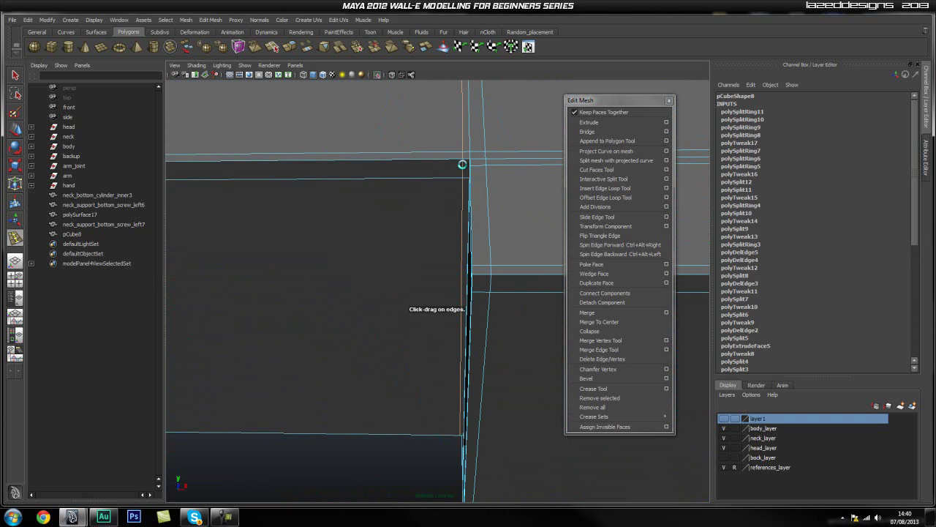
{"action": "left_click_drag", "start_coordinate": [463, 161], "coordinate": [496, 217], "text": "alt"}
{"action": "left_click_drag", "start_coordinate": [388, 258], "coordinate": [454, 248], "text": "alt"}
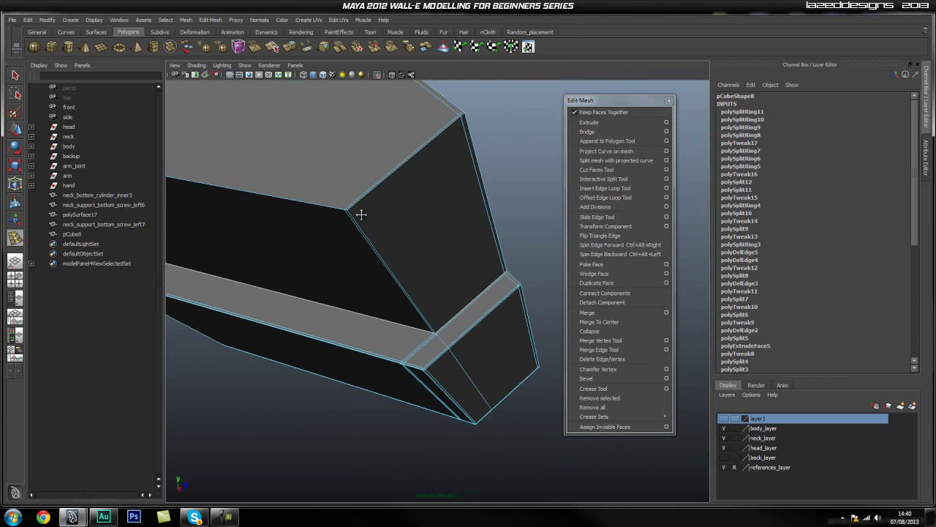
Step: Insert supporting edge loops on both sides of the outer edge between the top face and the recessed side faces
{"action": "middle_click_drag", "start_coordinate": [340, 205], "coordinate": [409, 249], "text": "alt"}
{"action": "right_click_drag", "start_coordinate": [409, 248], "coordinate": [522, 260], "text": "alt"}
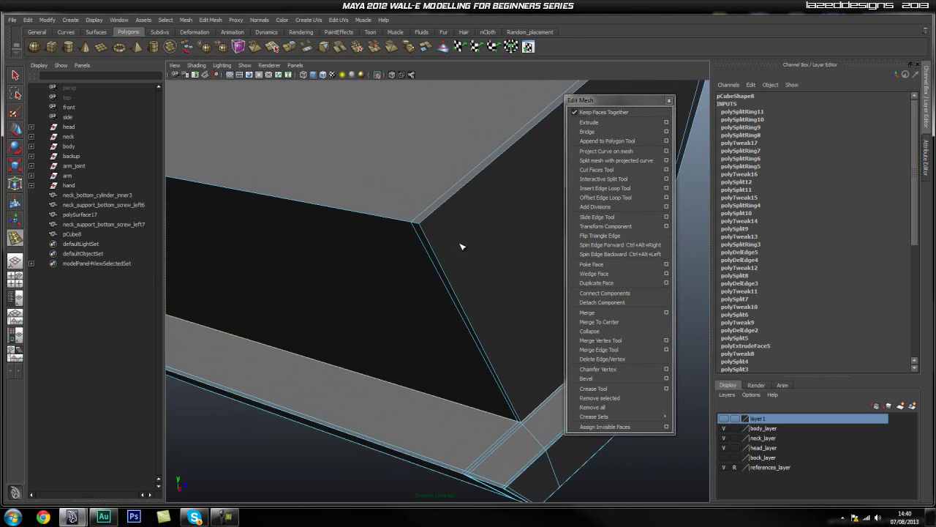
{"action": "middle_click_drag", "start_coordinate": [523, 259], "coordinate": [444, 240], "text": "alt"}
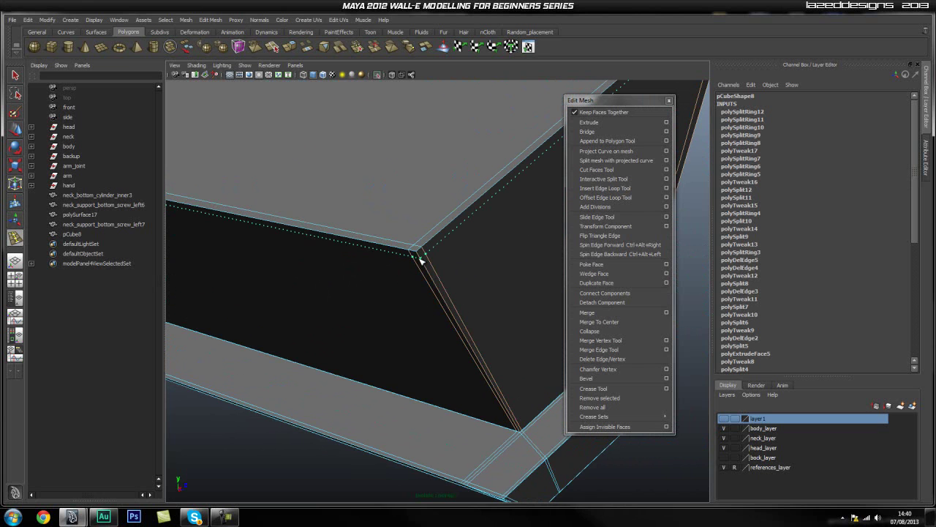
{"action": "left_click_drag", "start_coordinate": [418, 256], "coordinate": [348, 257], "text": "alt"}
Step: Insert supporting edge loops close to the inner edge where the recessed faces meet the stepped ledge
{"action": "left_click_drag", "start_coordinate": [415, 177], "coordinate": [430, 219], "text": "alt"}
{"action": "right_click_drag", "start_coordinate": [430, 219], "coordinate": [476, 225], "text": "alt"}
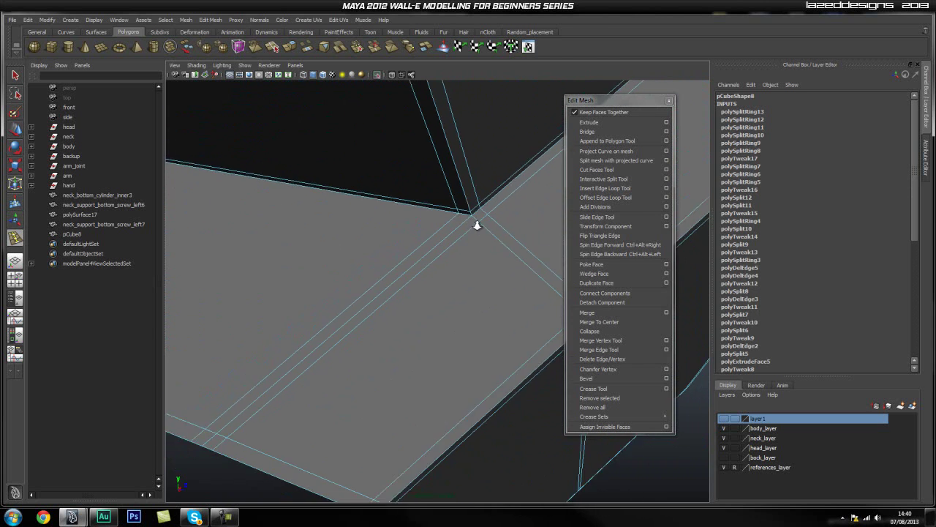
{"action": "left_click_drag", "start_coordinate": [450, 220], "coordinate": [456, 218]}
{"action": "middle_click_drag", "start_coordinate": [418, 278], "coordinate": [435, 263], "text": "alt"}
{"action": "right_click_drag", "start_coordinate": [435, 263], "coordinate": [367, 267], "text": "alt"}
{"action": "left_click_drag", "start_coordinate": [367, 267], "coordinate": [473, 204], "text": "alt"}
{"action": "left_click", "coordinate": [381, 240]}
{"action": "left_click_drag", "start_coordinate": [458, 253], "coordinate": [398, 239], "text": "alt"}
{"action": "left_click_drag", "start_coordinate": [514, 260], "coordinate": [422, 261], "text": "alt"}
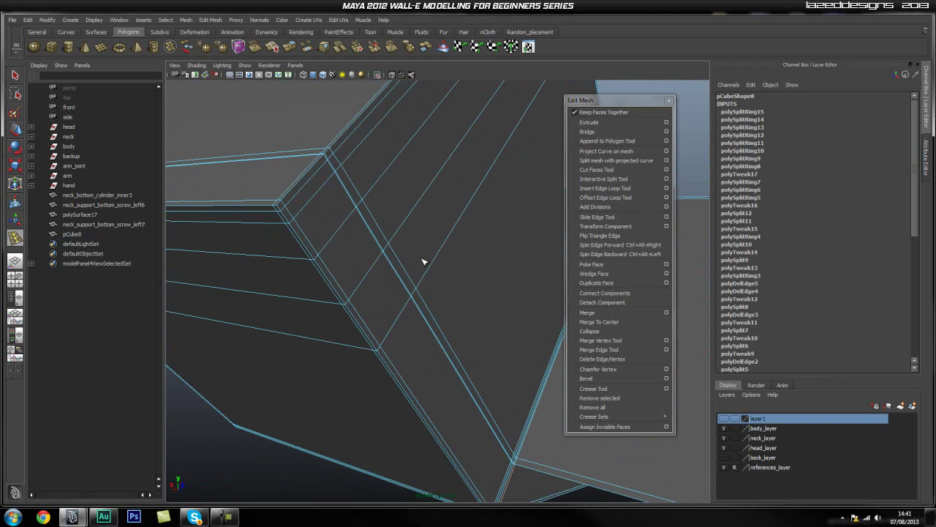
Step: Check the loops around the block's corners and delete the surplus edge loop beside the inner stepped corner
{"action": "left_click_drag", "start_coordinate": [501, 247], "coordinate": [437, 191], "text": "alt"}
{"action": "middle_click_drag", "start_coordinate": [436, 190], "coordinate": [436, 205], "text": "alt"}
{"action": "left_click_drag", "start_coordinate": [403, 263], "coordinate": [425, 285], "text": "alt"}
{"action": "left_click_drag", "start_coordinate": [333, 279], "coordinate": [364, 256], "text": "alt"}
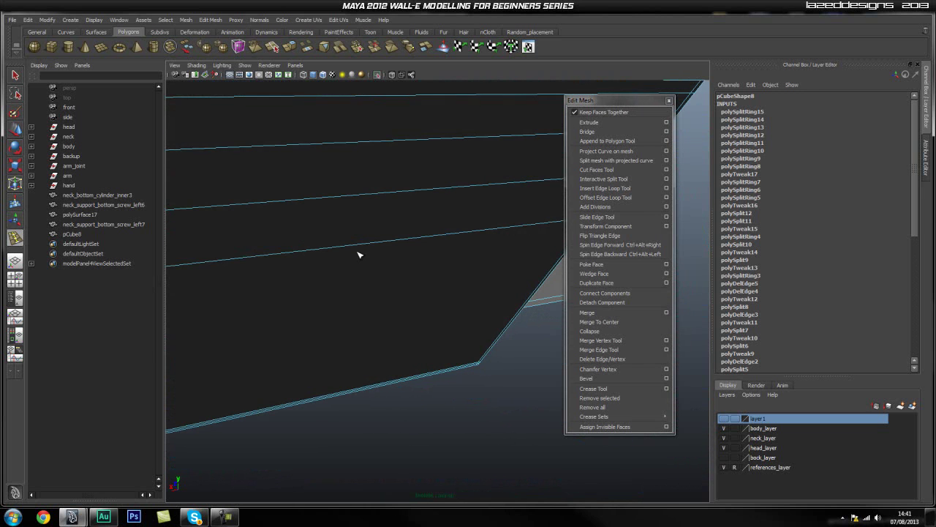
{"action": "left_click_drag", "start_coordinate": [485, 213], "coordinate": [424, 216], "text": "alt"}
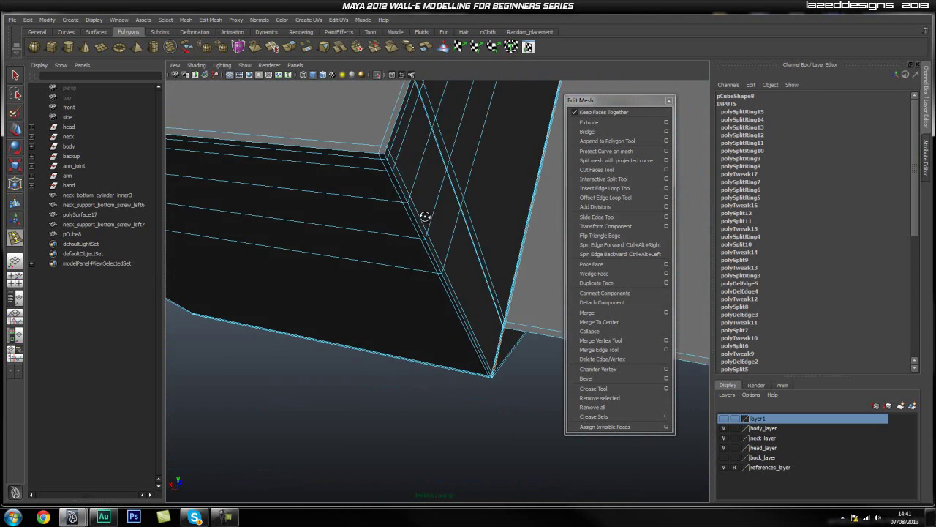
{"action": "left_click_drag", "start_coordinate": [363, 176], "coordinate": [485, 208], "text": "alt"}
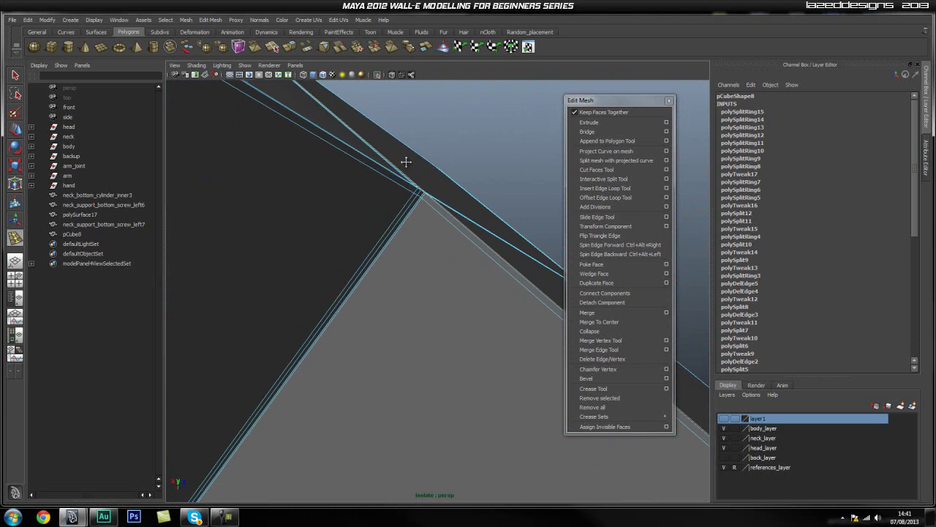
{"action": "left_click_drag", "start_coordinate": [407, 209], "coordinate": [392, 239], "text": "alt"}
{"action": "right_click", "coordinate": [437, 210]}
{"action": "left_click", "coordinate": [439, 189]}
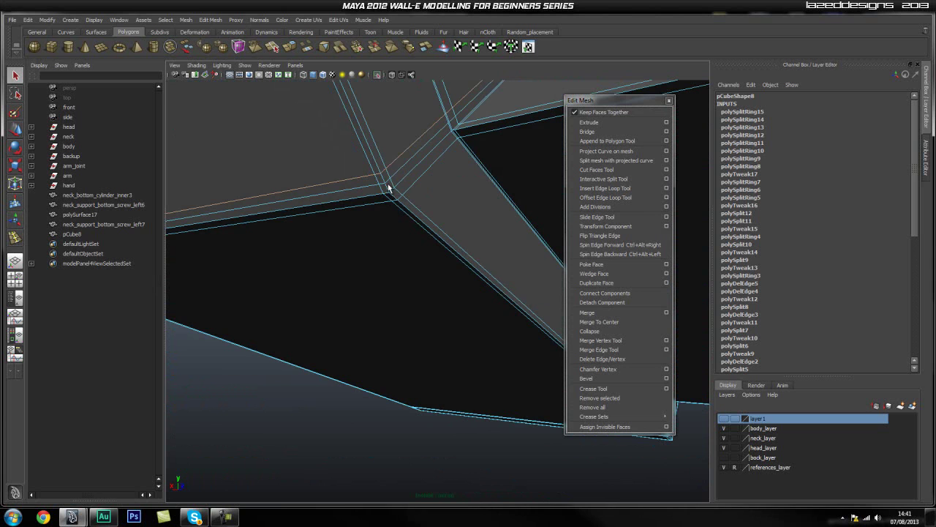
{"action": "right_click_drag", "start_coordinate": [329, 178], "coordinate": [329, 179], "text": "shift"}
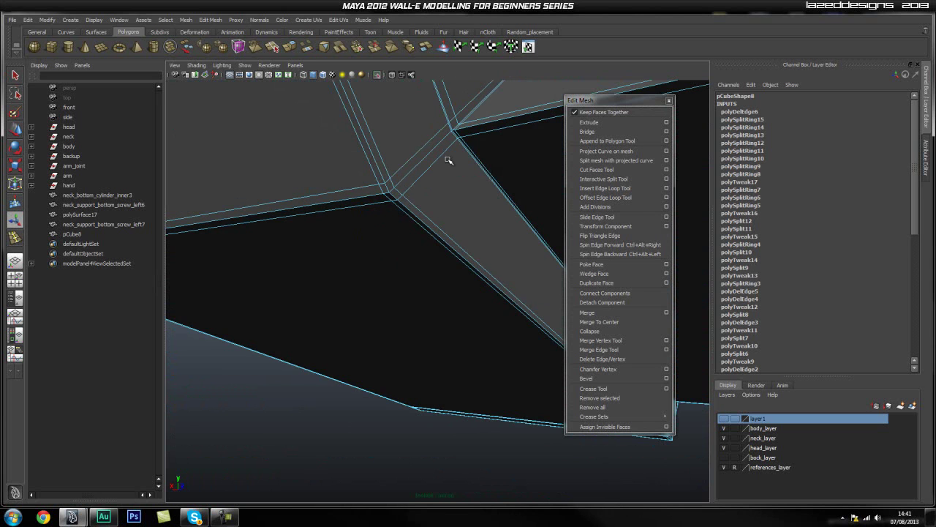
Step: Return the block to object mode and inspect its edges and stepped corner in the smooth preview
{"action": "left_click_drag", "start_coordinate": [356, 154], "coordinate": [275, 188], "text": "alt"}
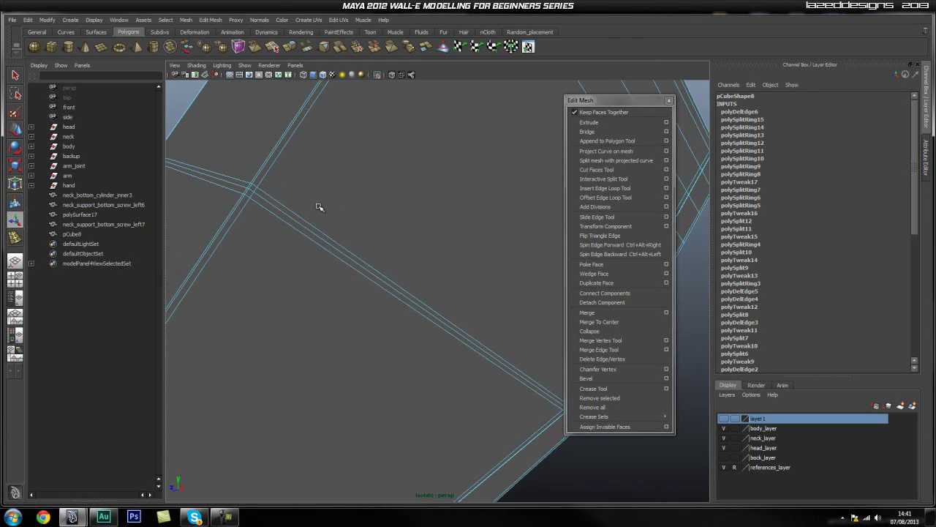
{"action": "left_click_drag", "start_coordinate": [464, 262], "coordinate": [413, 349], "text": "alt"}
{"action": "scroll", "coordinate": [420, 322], "scroll_direction": "down", "scroll_amount": 5}
{"action": "scroll", "coordinate": [413, 349], "scroll_direction": "down", "scroll_amount": 2}
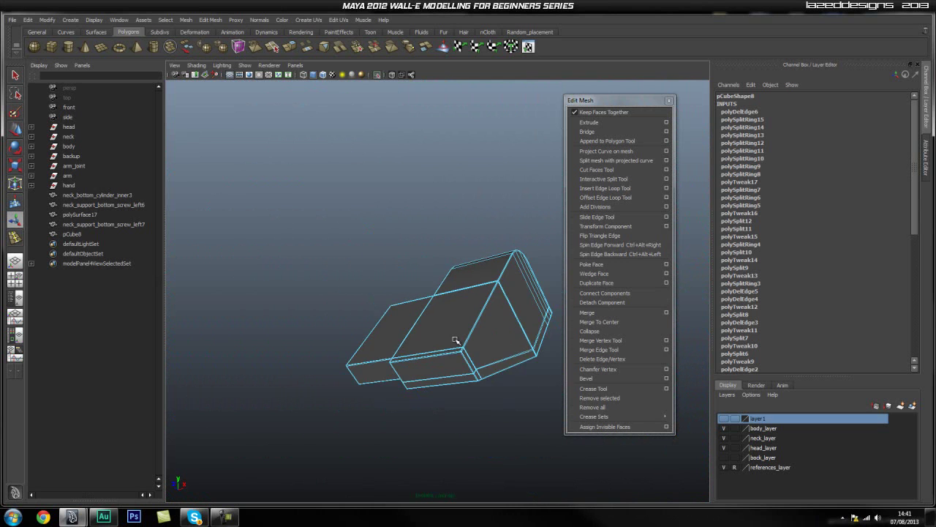
{"action": "left_click", "coordinate": [468, 360]}
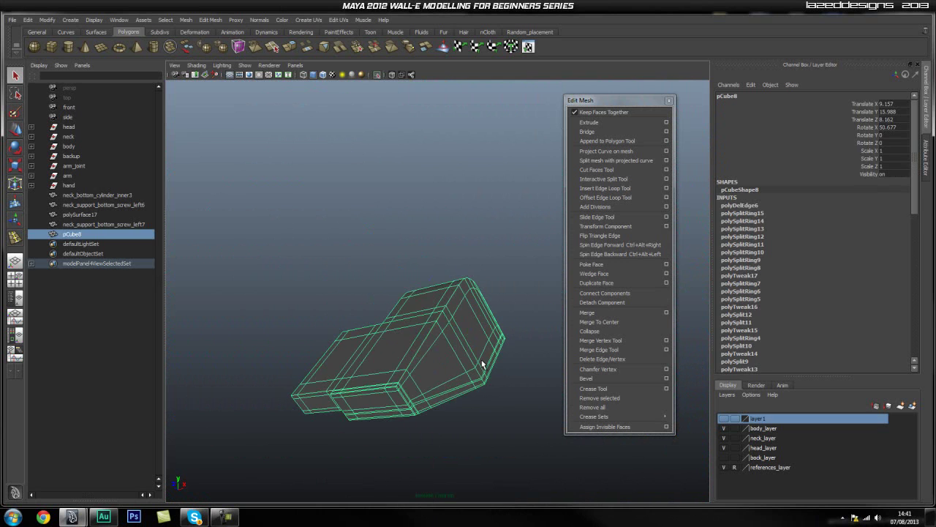
{"action": "left_click", "coordinate": [489, 278]}
{"action": "left_click_drag", "start_coordinate": [463, 289], "coordinate": [212, 263], "text": "alt"}
{"action": "mouse_move", "coordinate": [465, 301]}
{"action": "left_mouse_down", "text": "alt"}
{"action": "mouse_move", "coordinate": [399, 292]}
{"action": "mouse_move", "coordinate": [477, 310]}
{"action": "mouse_move", "coordinate": [466, 332]}
{"action": "mouse_move", "coordinate": [465, 309]}
{"action": "left_mouse_up", "text": "alt"}
{"action": "right_click_drag", "start_coordinate": [382, 326], "coordinate": [428, 336], "text": "alt"}
{"action": "left_click_drag", "start_coordinate": [428, 336], "coordinate": [388, 384], "text": "alt"}
{"action": "middle_click_drag", "start_coordinate": [380, 320], "coordinate": [410, 278], "text": "alt"}
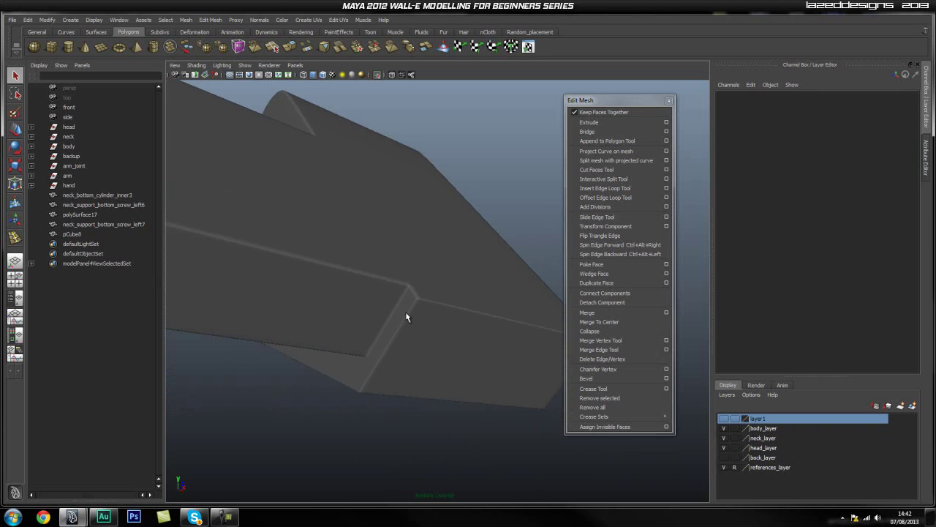
Step: Return the block to its unsmoothed display and move the edge loop beside the stepped corner closer to the bend
{"action": "left_click", "coordinate": [366, 314]}
{"action": "mouse_move", "coordinate": [320, 317]}
{"action": "left_mouse_down", "text": "alt"}
{"action": "mouse_move", "coordinate": [362, 325]}
{"action": "mouse_move", "coordinate": [376, 299]}
{"action": "mouse_move", "coordinate": [422, 305]}
{"action": "left_mouse_up", "text": "alt"}
{"action": "key", "text": "1"}
{"action": "key", "text": "1"}
{"action": "right_click_drag", "start_coordinate": [407, 292], "coordinate": [451, 290], "text": "alt"}
{"action": "right_click_drag", "start_coordinate": [451, 247], "coordinate": [452, 249]}
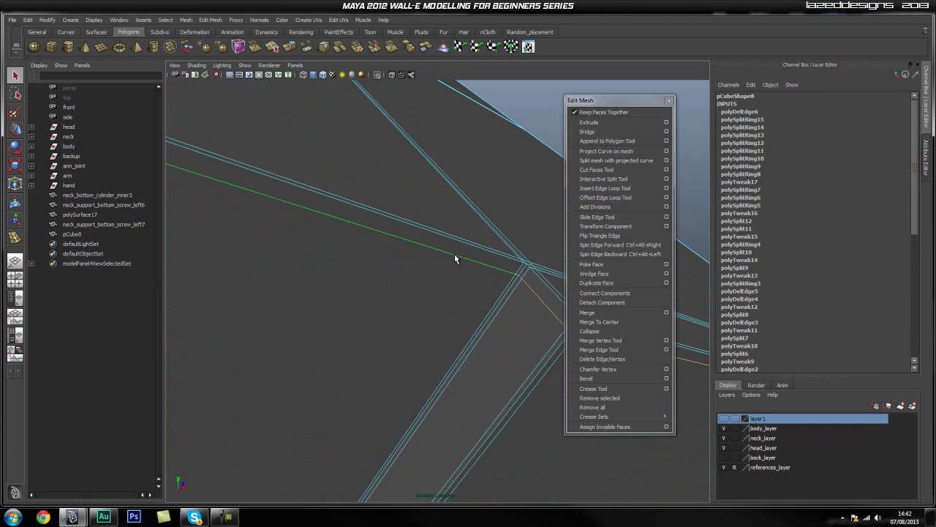
{"action": "scroll", "coordinate": [460, 265], "scroll_direction": "down", "scroll_amount": 3}
{"action": "left_click", "coordinate": [390, 176]}
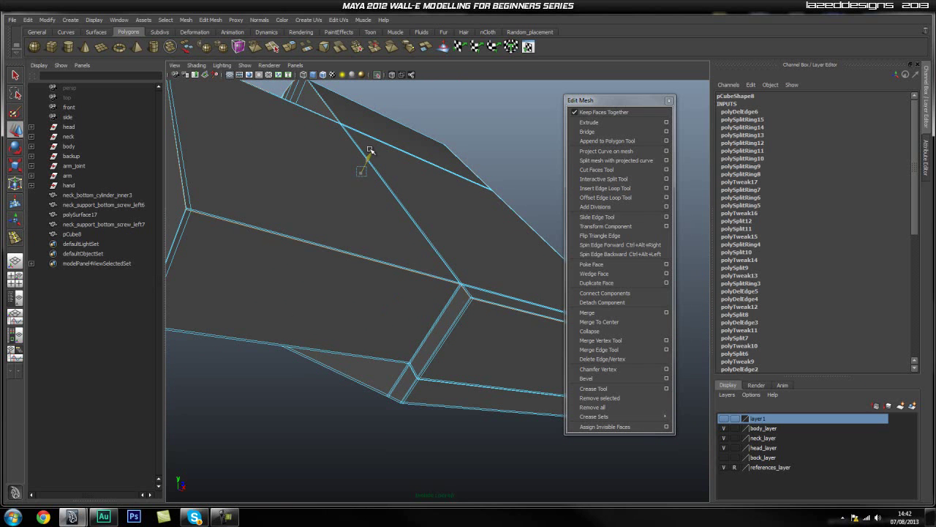
{"action": "left_click_drag", "start_coordinate": [370, 151], "coordinate": [407, 246], "text": "alt"}
{"action": "right_click_drag", "start_coordinate": [407, 247], "coordinate": [484, 233], "text": "alt"}
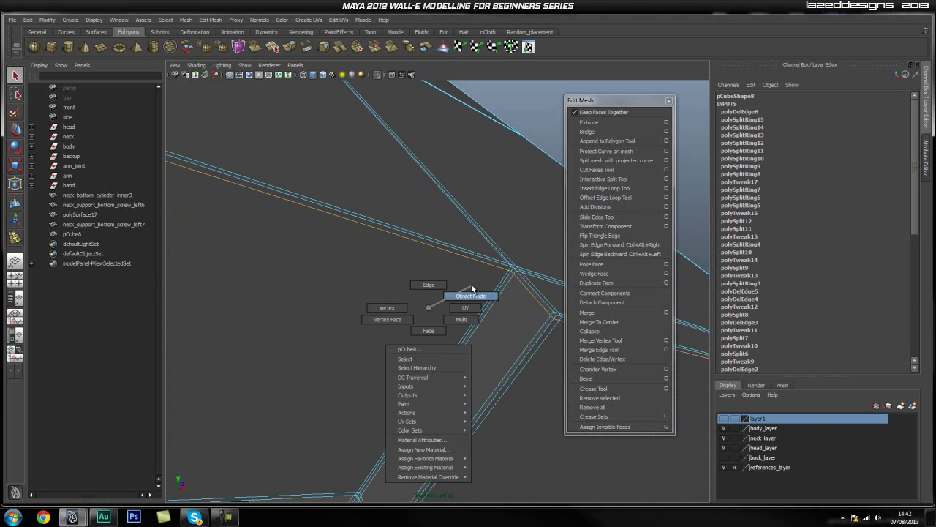
Step: Preview the adjusted block smoothed in object mode and check the corner between its two sections
{"action": "left_click", "coordinate": [437, 298]}
{"action": "scroll", "coordinate": [437, 299], "scroll_direction": "down", "scroll_amount": 5}
{"action": "left_click", "coordinate": [508, 176]}
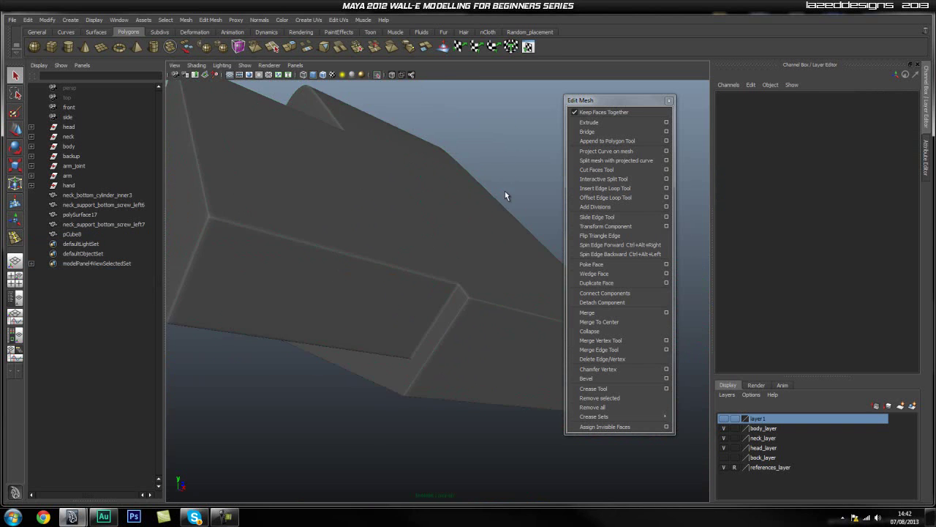
{"action": "scroll", "coordinate": [473, 277], "scroll_direction": "down", "scroll_amount": 4}
{"action": "mouse_move", "coordinate": [471, 277]}
{"action": "left_mouse_down", "text": "alt"}
{"action": "mouse_move", "coordinate": [455, 256]}
{"action": "mouse_move", "coordinate": [476, 273]}
{"action": "left_mouse_up", "text": "alt"}
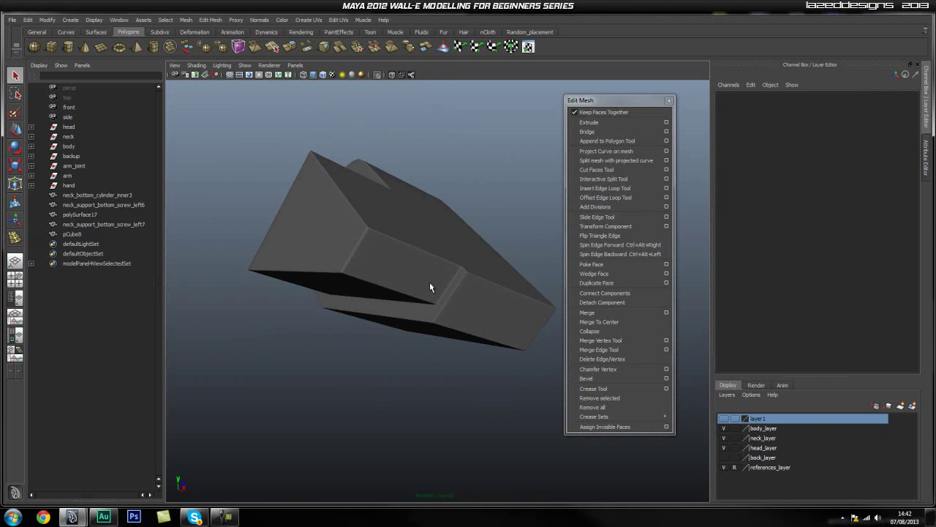
{"action": "scroll", "coordinate": [412, 287], "scroll_direction": "up", "scroll_amount": 3}
Step: Inspect the block's wireframe around the rounded corner and end faces, and review the whole shape smoothed
{"action": "left_click", "coordinate": [412, 287]}
{"action": "left_click_drag", "start_coordinate": [412, 287], "coordinate": [402, 268], "text": "alt"}
{"action": "left_click_drag", "start_coordinate": [483, 266], "coordinate": [357, 299], "text": "alt"}
{"action": "left_click_drag", "start_coordinate": [480, 236], "coordinate": [372, 282], "text": "alt"}
{"action": "right_click_drag", "start_coordinate": [373, 282], "coordinate": [434, 278], "text": "alt"}
{"action": "left_click_drag", "start_coordinate": [361, 229], "coordinate": [414, 299], "text": "alt"}
{"action": "middle_click_drag", "start_coordinate": [268, 183], "coordinate": [343, 202], "text": "alt"}
{"action": "left_click_drag", "start_coordinate": [432, 286], "coordinate": [462, 239], "text": "alt"}
{"action": "middle_click_drag", "start_coordinate": [461, 239], "coordinate": [481, 220], "text": "alt"}
{"action": "right_click_drag", "start_coordinate": [352, 245], "coordinate": [380, 231], "text": "alt"}
{"action": "middle_click_drag", "start_coordinate": [380, 232], "coordinate": [433, 219], "text": "alt"}
{"action": "right_click_drag", "start_coordinate": [433, 219], "coordinate": [322, 263], "text": "alt"}
{"action": "middle_click_drag", "start_coordinate": [322, 263], "coordinate": [333, 298], "text": "alt"}
{"action": "right_click_drag", "start_coordinate": [333, 297], "coordinate": [409, 293], "text": "alt"}
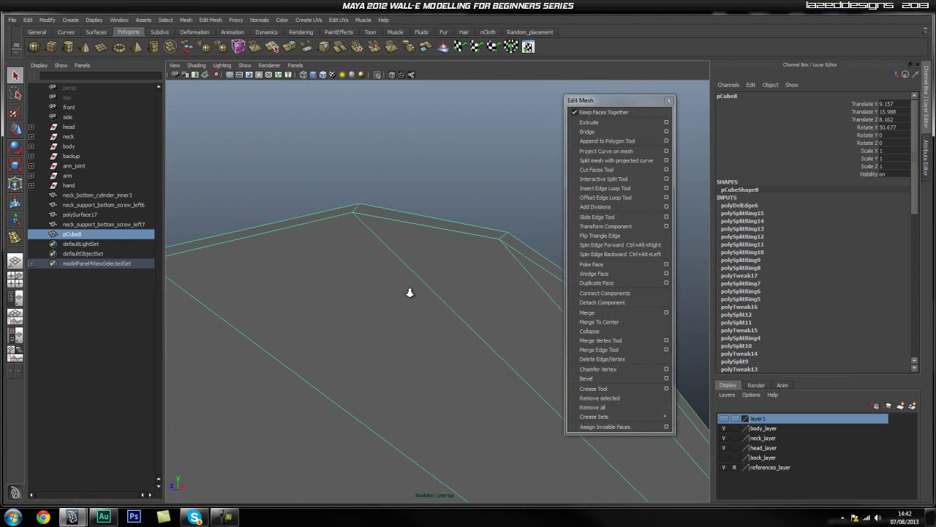
{"action": "left_click_drag", "start_coordinate": [379, 233], "coordinate": [383, 269], "text": "alt"}
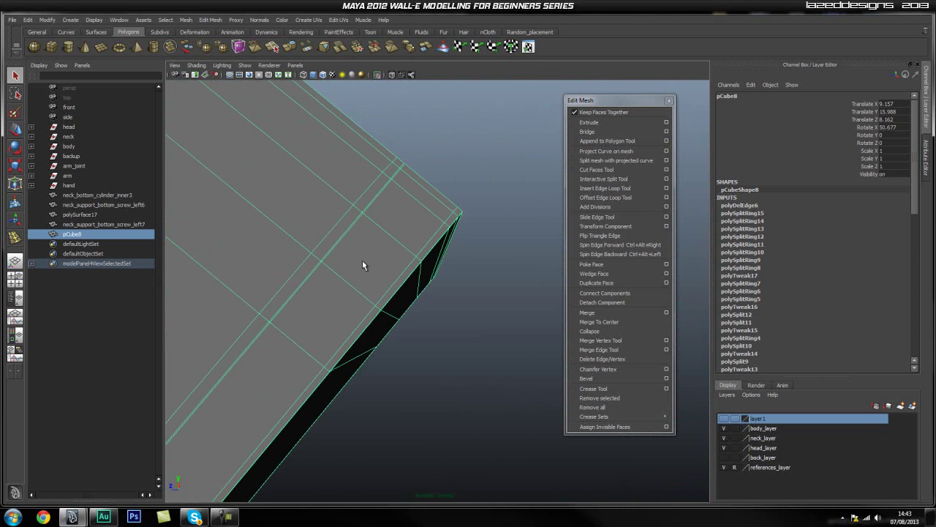
{"action": "scroll", "coordinate": [361, 259], "scroll_direction": "down", "scroll_amount": 6}
{"action": "left_click", "coordinate": [438, 300]}
{"action": "scroll", "coordinate": [438, 300], "scroll_direction": "down", "scroll_amount": 2}
{"action": "mouse_move", "coordinate": [315, 279]}
{"action": "left_mouse_down", "text": "alt"}
{"action": "mouse_move", "coordinate": [410, 295]}
{"action": "mouse_move", "coordinate": [376, 314]}
{"action": "mouse_move", "coordinate": [305, 329]}
{"action": "mouse_move", "coordinate": [269, 273]}
{"action": "mouse_move", "coordinate": [401, 303]}
{"action": "mouse_move", "coordinate": [308, 263]}
{"action": "left_mouse_up", "text": "alt"}
{"action": "left_click_drag", "start_coordinate": [286, 291], "coordinate": [305, 250], "text": "alt"}
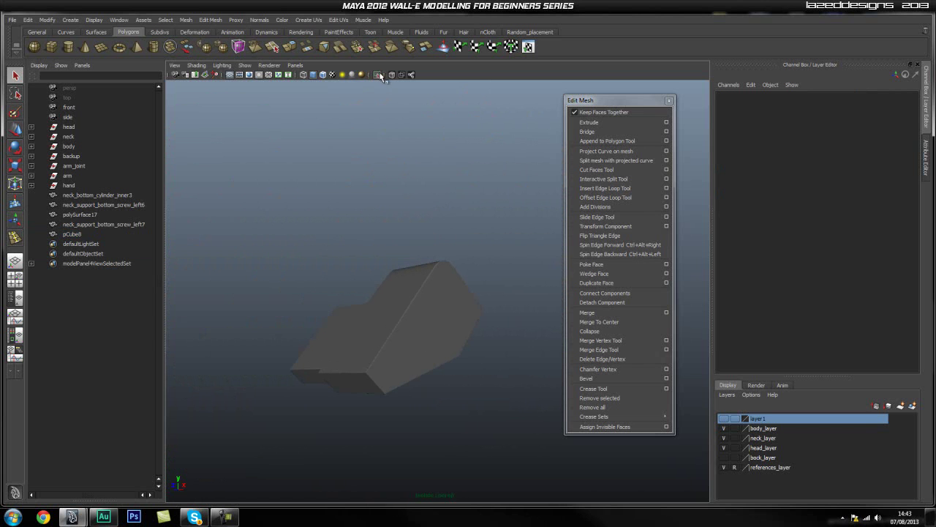
Step: Turn off the isolated view of the hand block and view it in place on the full WALL-E model
{"action": "left_click", "coordinate": [379, 73]}
{"action": "left_click", "coordinate": [503, 158]}
{"action": "left_click_drag", "start_coordinate": [502, 158], "coordinate": [380, 345], "text": "alt"}
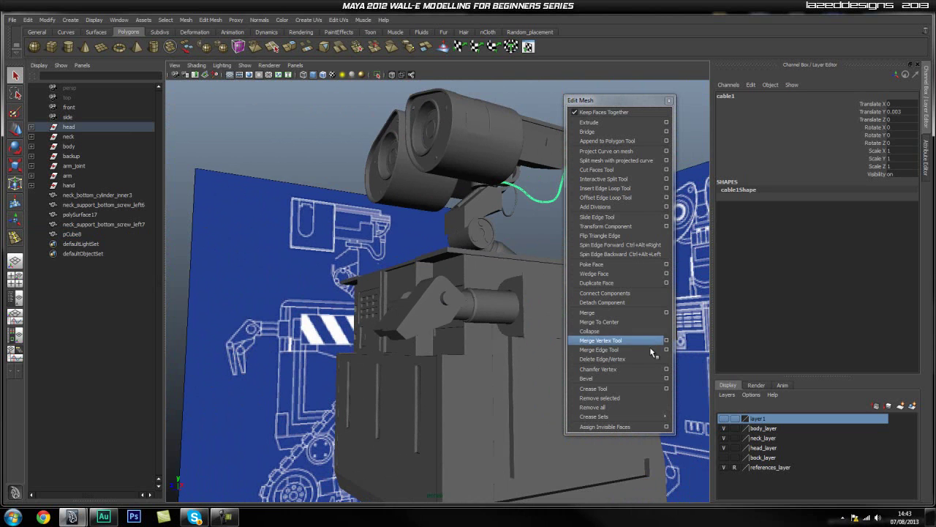
{"action": "left_click_drag", "start_coordinate": [451, 239], "coordinate": [448, 315], "text": "alt"}
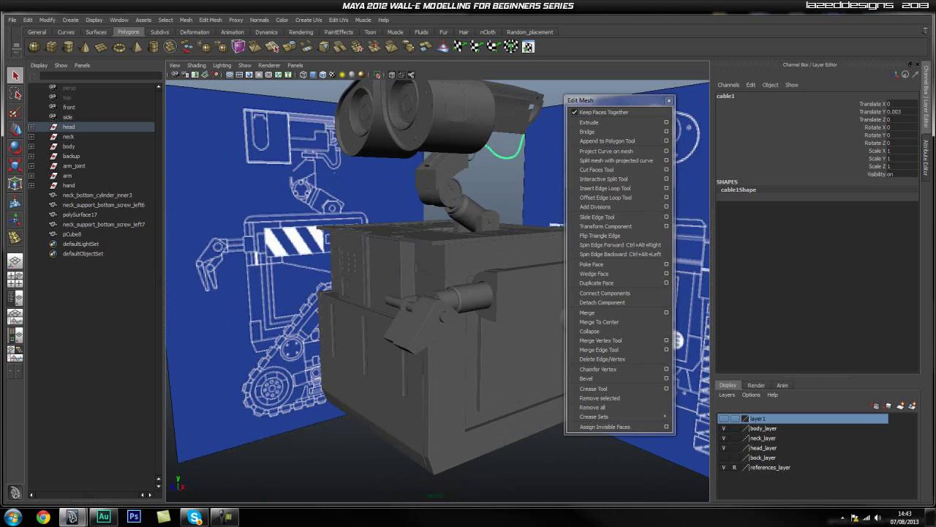